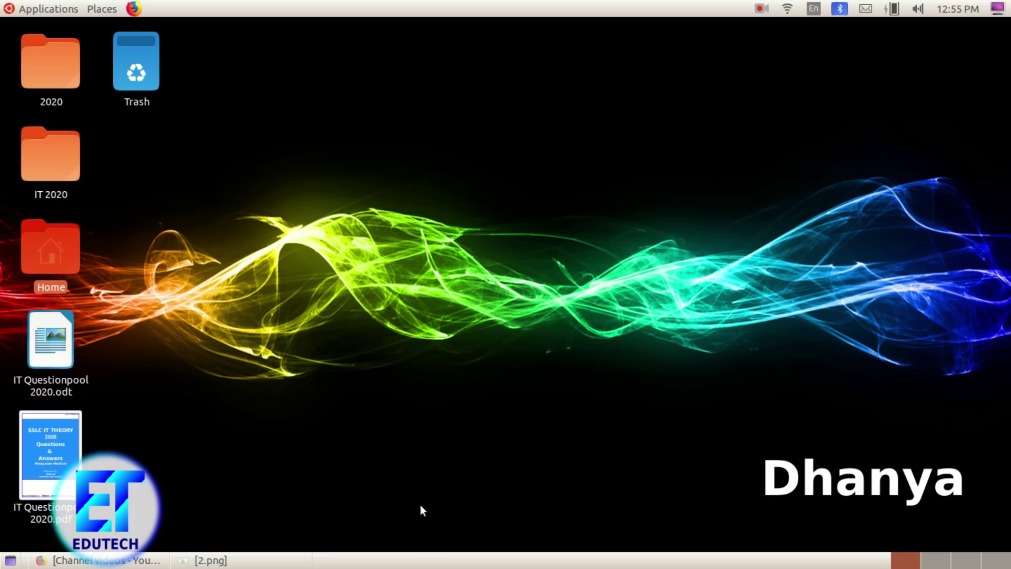
Step: Restore the image viewer window showing the task image 2.png
{"action": "left_click", "coordinate": [295, 561]}
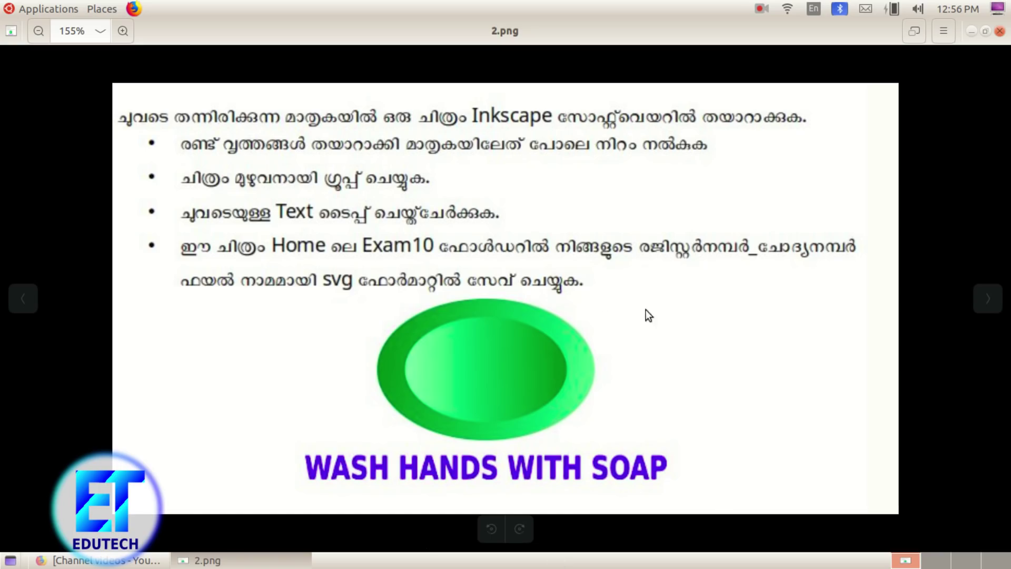
Step: Launch Inkscape Vector Graphics Editor from Applications, glance at 2.png, and return to New document 1
{"action": "left_click", "coordinate": [47, 9]}
{"action": "mouse_move", "coordinate": [64, 112]}
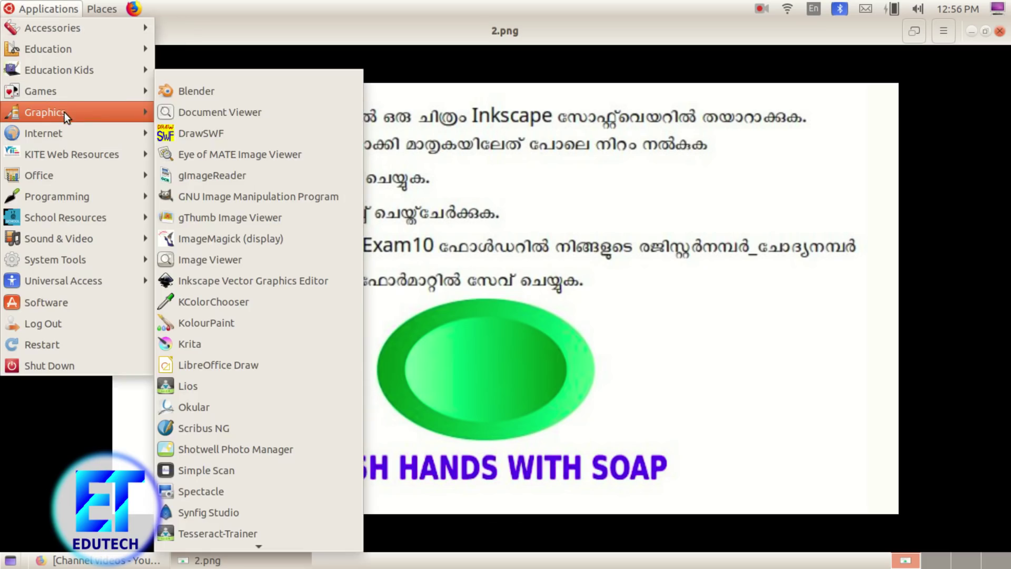
{"action": "left_click", "coordinate": [244, 276]}
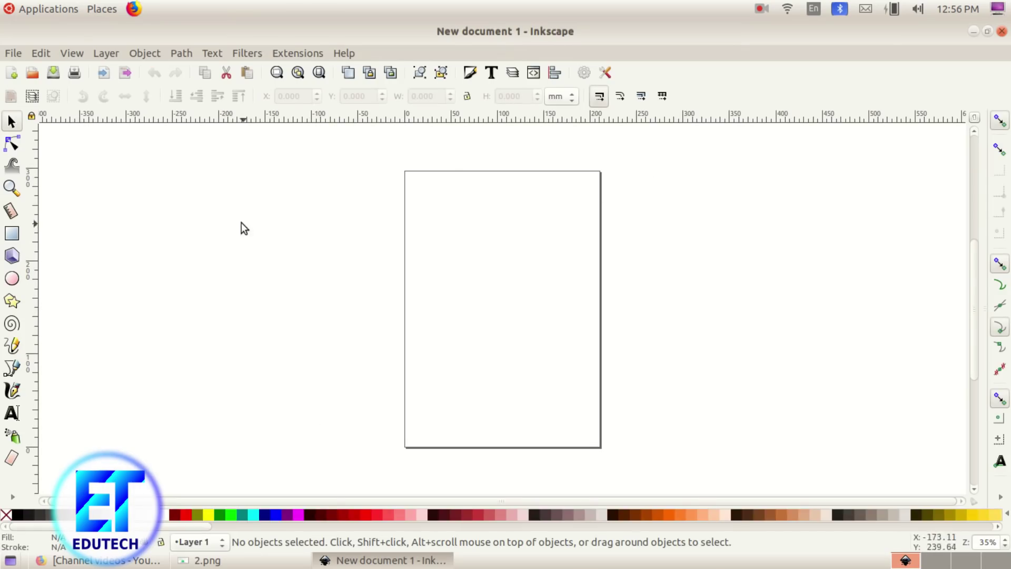
{"action": "left_click", "coordinate": [245, 561]}
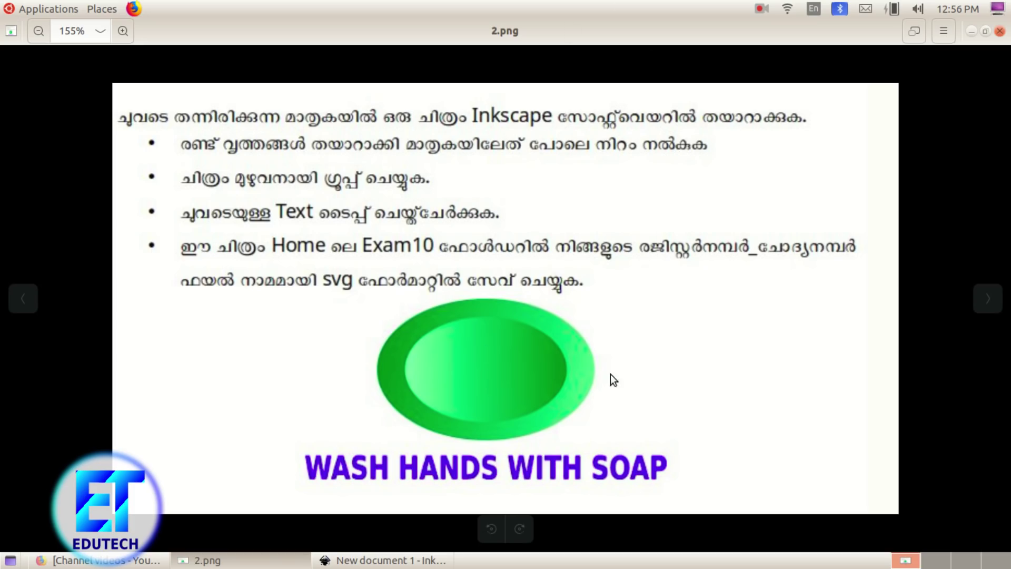
{"action": "left_click", "coordinate": [428, 559]}
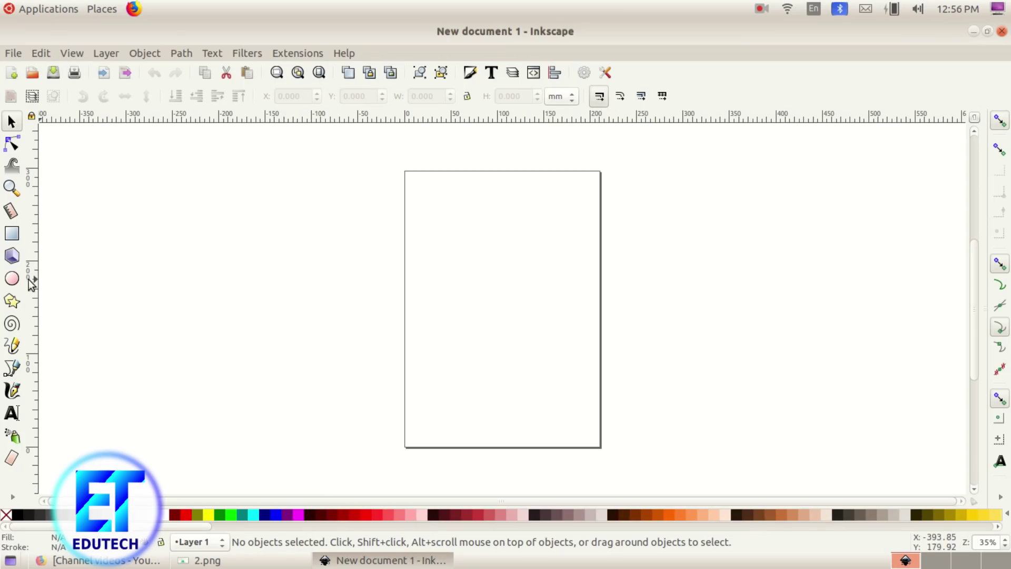
Step: Draw a green, stroke-free ellipse about 206 × 116 mm and nudge it toward the page centre
{"action": "left_click", "coordinate": [12, 279]}
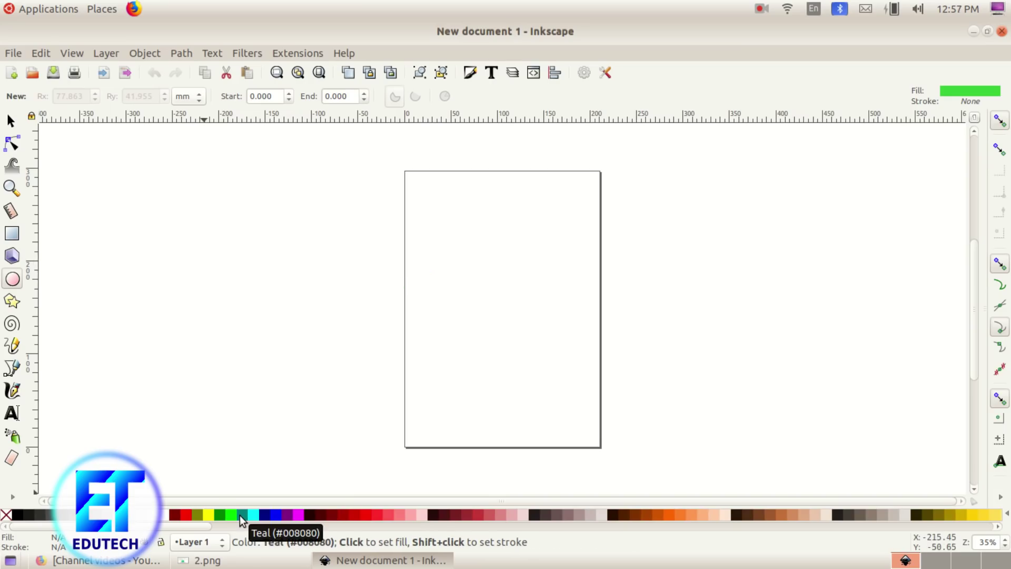
{"action": "left_click", "coordinate": [220, 514]}
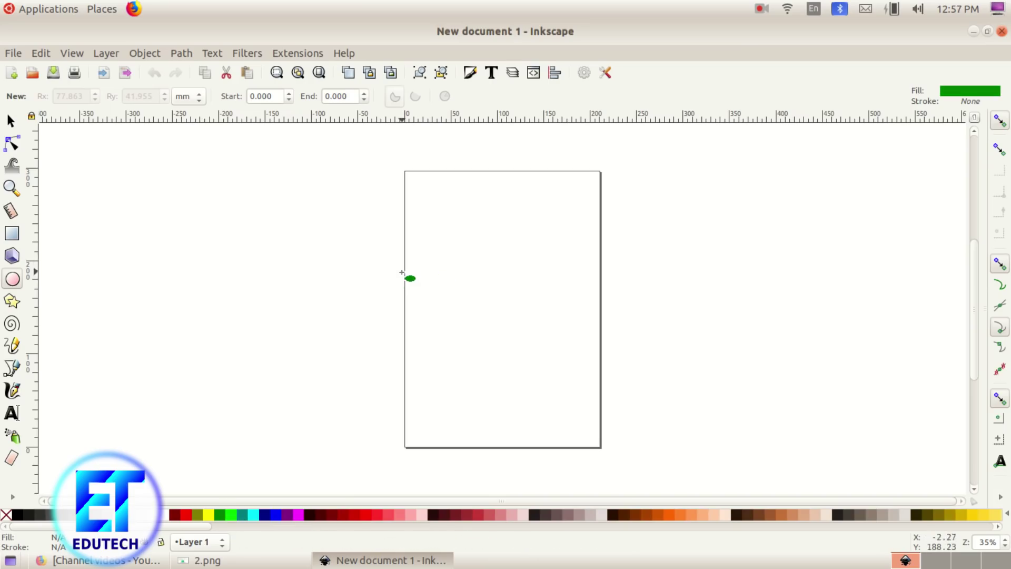
{"action": "left_click_drag", "start_coordinate": [404, 274], "coordinate": [598, 382]}
{"action": "left_click", "coordinate": [10, 121]}
{"action": "left_click_drag", "start_coordinate": [510, 344], "coordinate": [510, 325]}
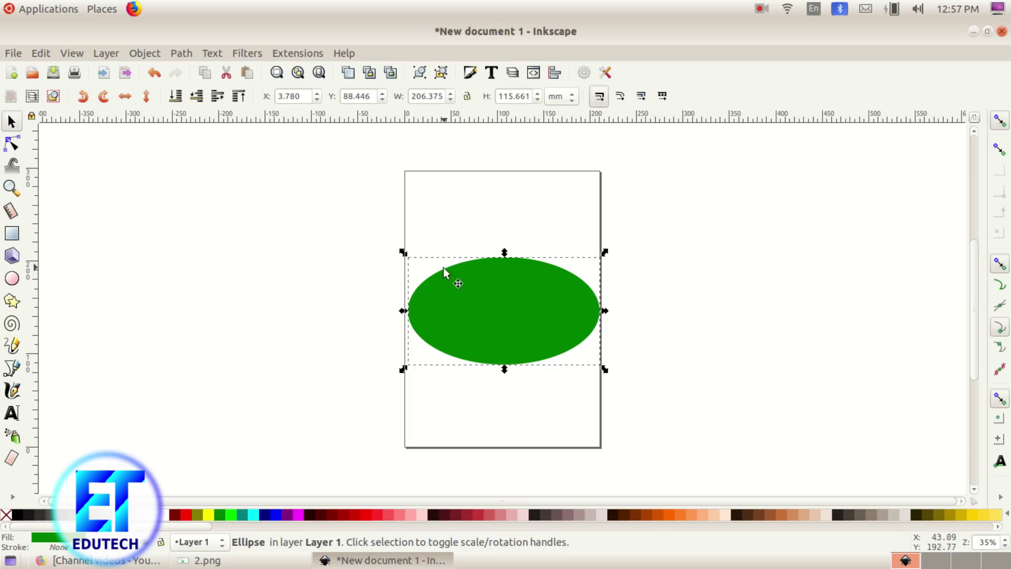
{"action": "left_click", "coordinate": [13, 497]}
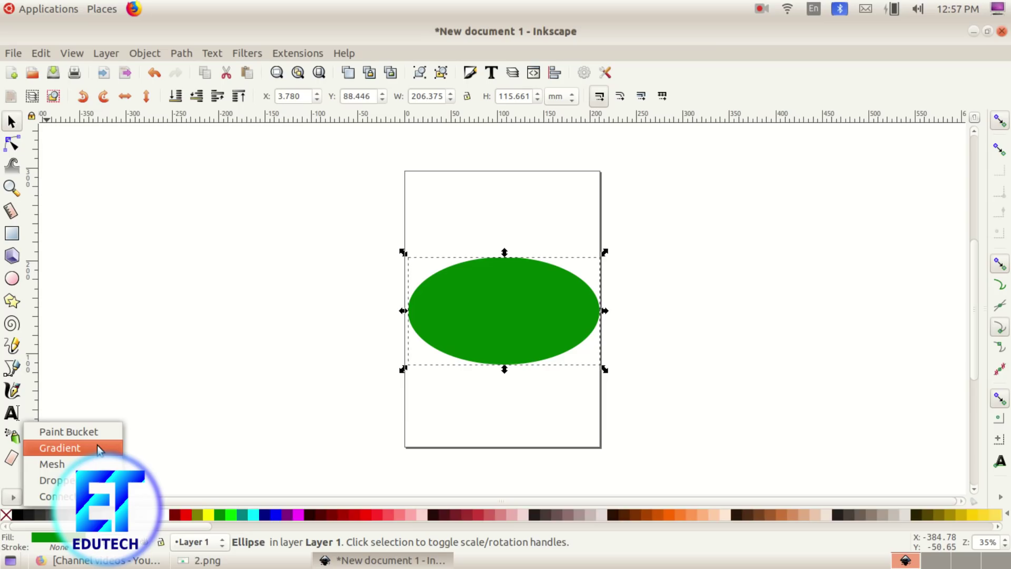
Step: Apply a linear gradient across the ellipse, giving its end stop a lime colour
{"action": "left_click", "coordinate": [64, 448]}
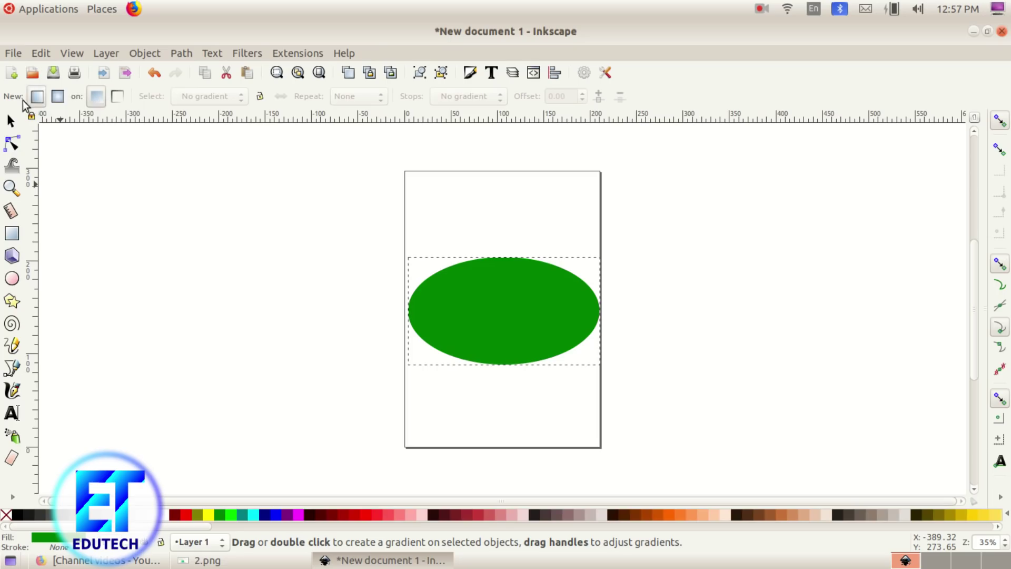
{"action": "left_click", "coordinate": [37, 97]}
{"action": "left_click_drag", "start_coordinate": [431, 304], "coordinate": [573, 309]}
{"action": "left_click", "coordinate": [431, 303]}
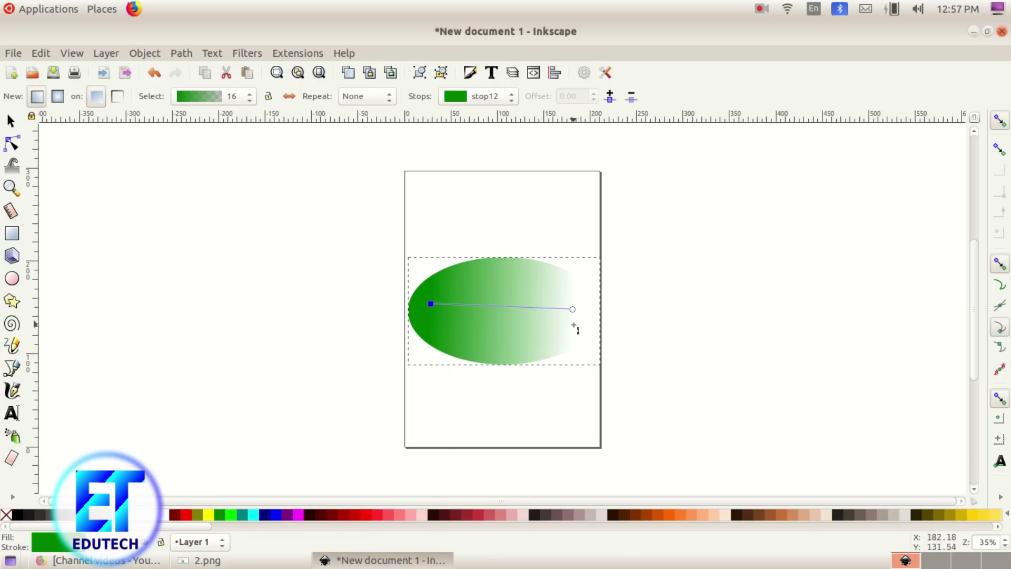
{"action": "left_click", "coordinate": [573, 310]}
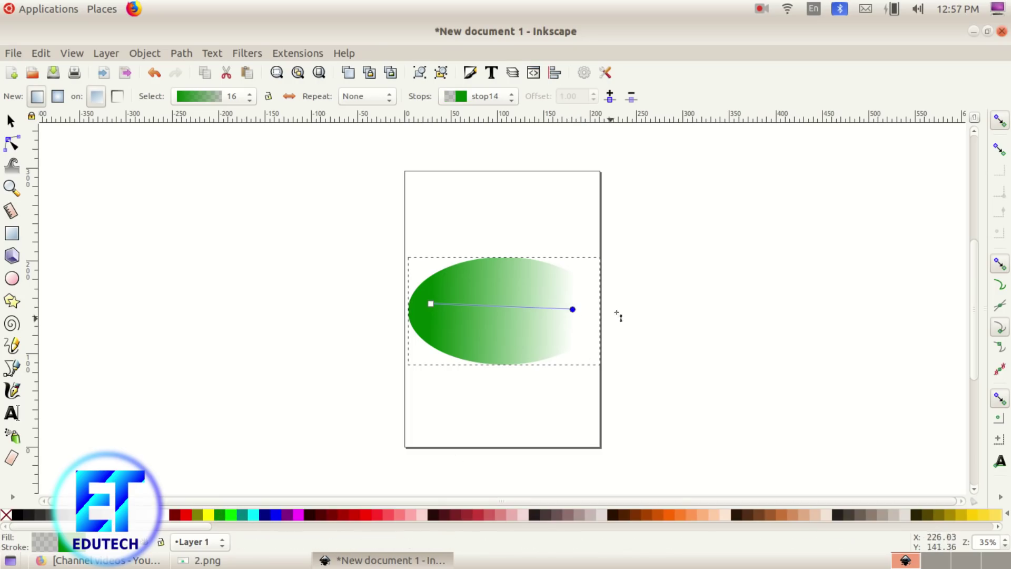
{"action": "left_click", "coordinate": [232, 519]}
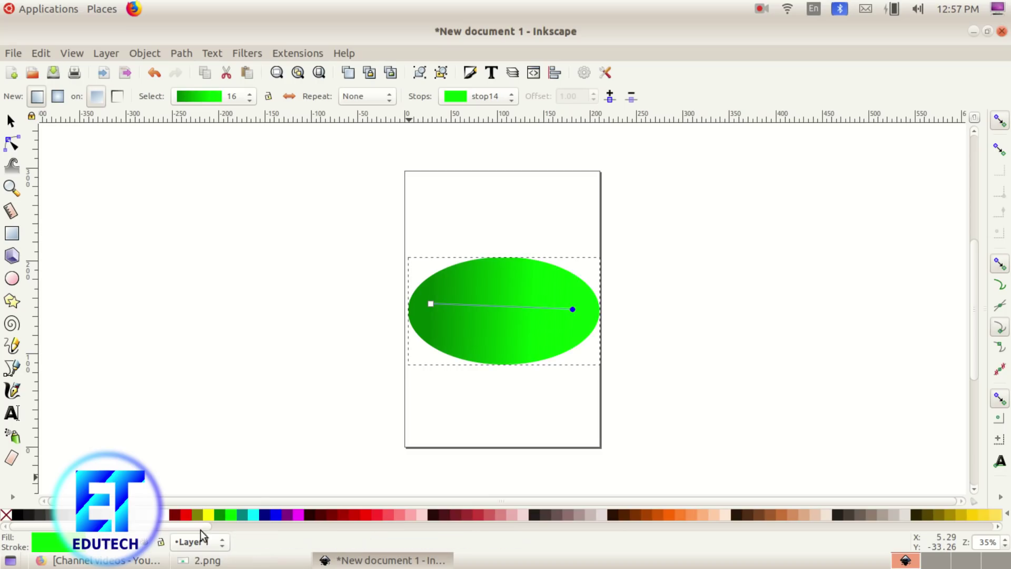
Step: Change the end stop to pale mint green and adjust the gradient handles across the ellipse
{"action": "left_click", "coordinate": [206, 560]}
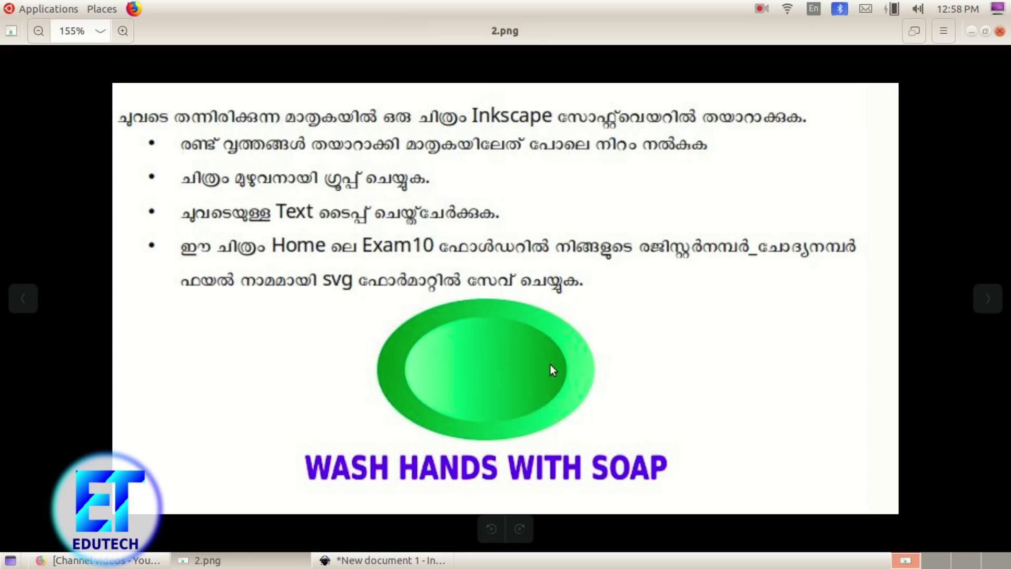
{"action": "left_click", "coordinate": [206, 560]}
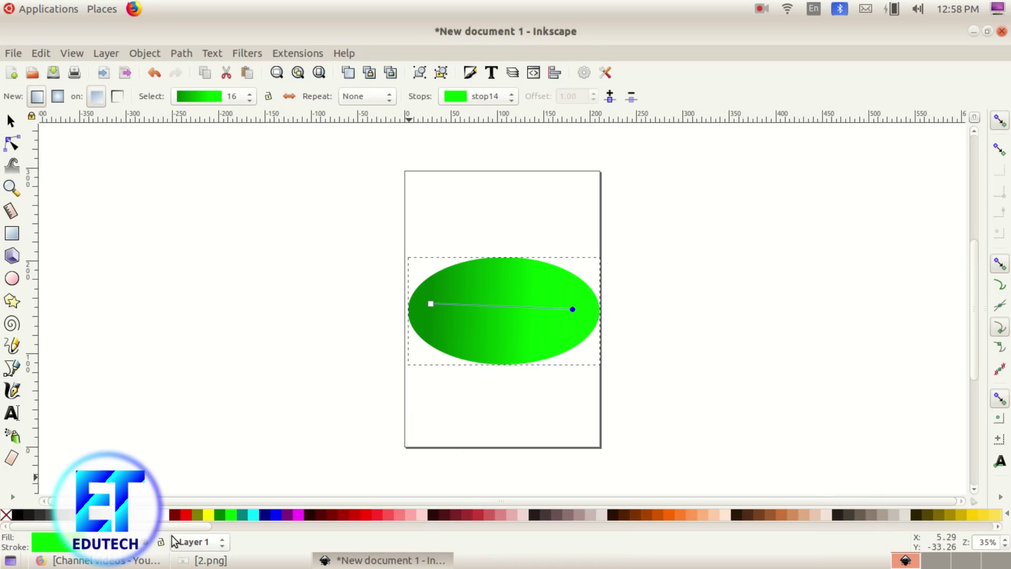
{"action": "left_click_drag", "start_coordinate": [183, 532], "coordinate": [492, 533]}
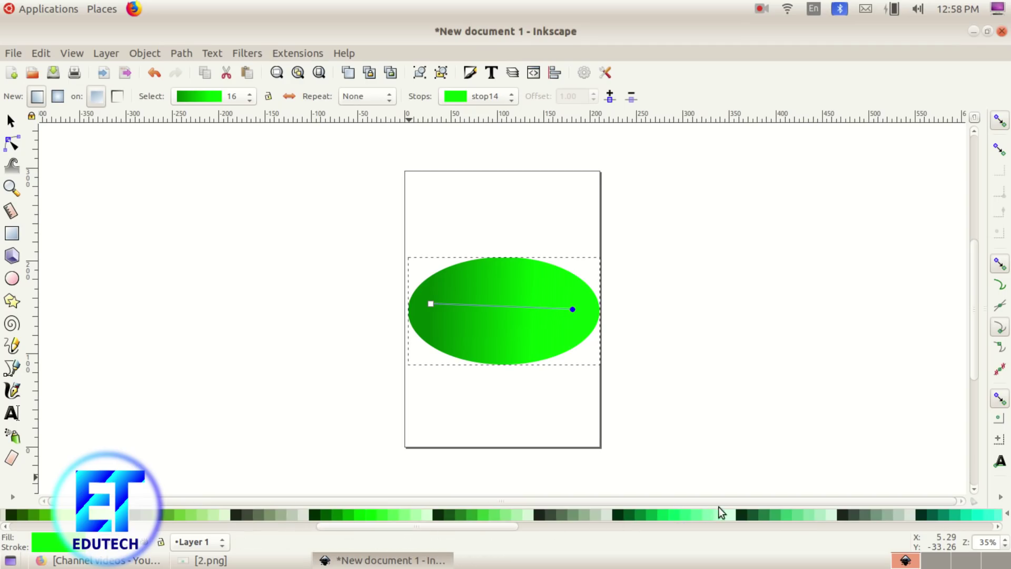
{"action": "left_click", "coordinate": [706, 516]}
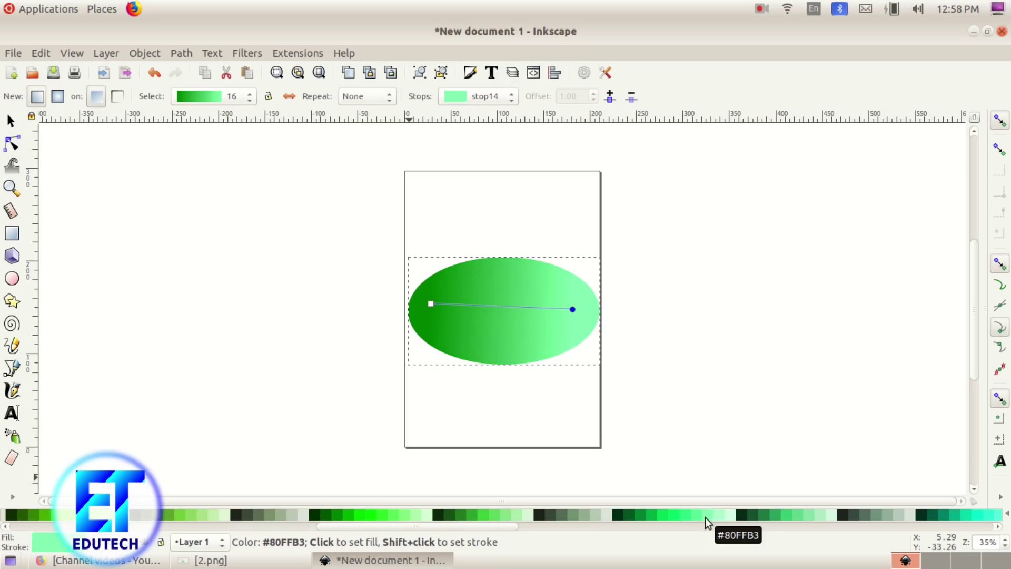
{"action": "left_click", "coordinate": [718, 517]}
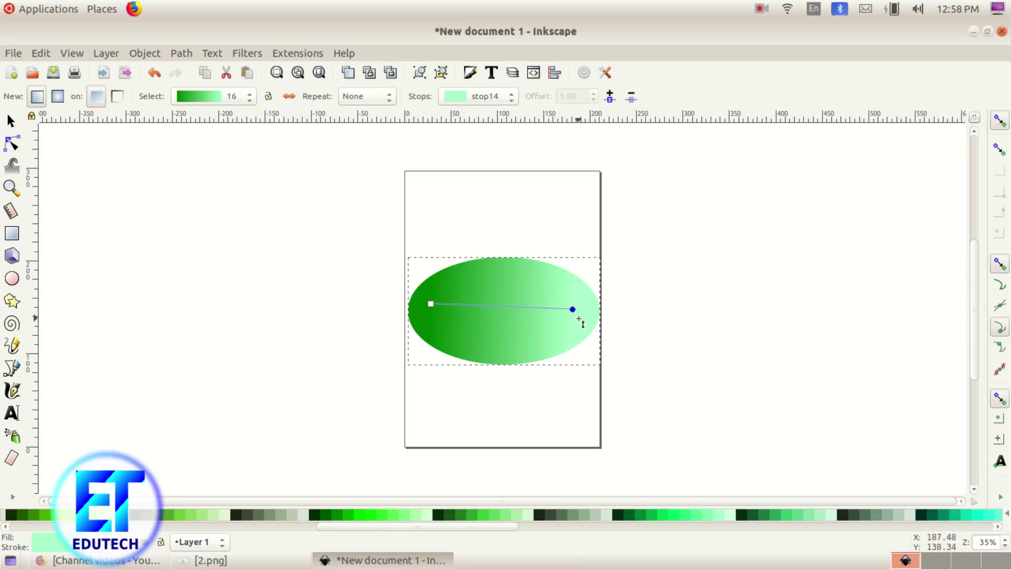
{"action": "left_click_drag", "start_coordinate": [574, 311], "coordinate": [587, 312]}
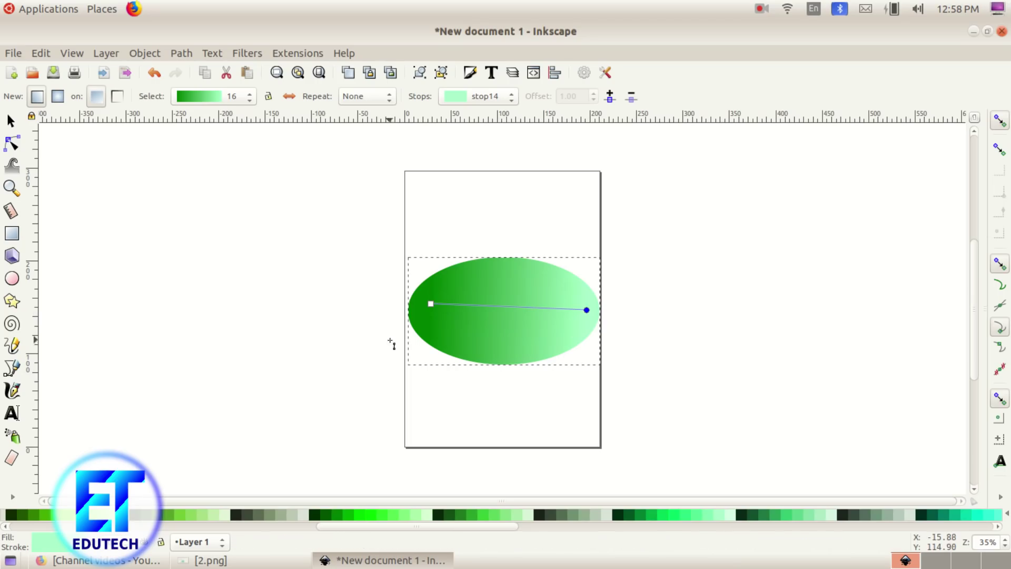
{"action": "left_click_drag", "start_coordinate": [430, 305], "coordinate": [446, 308]}
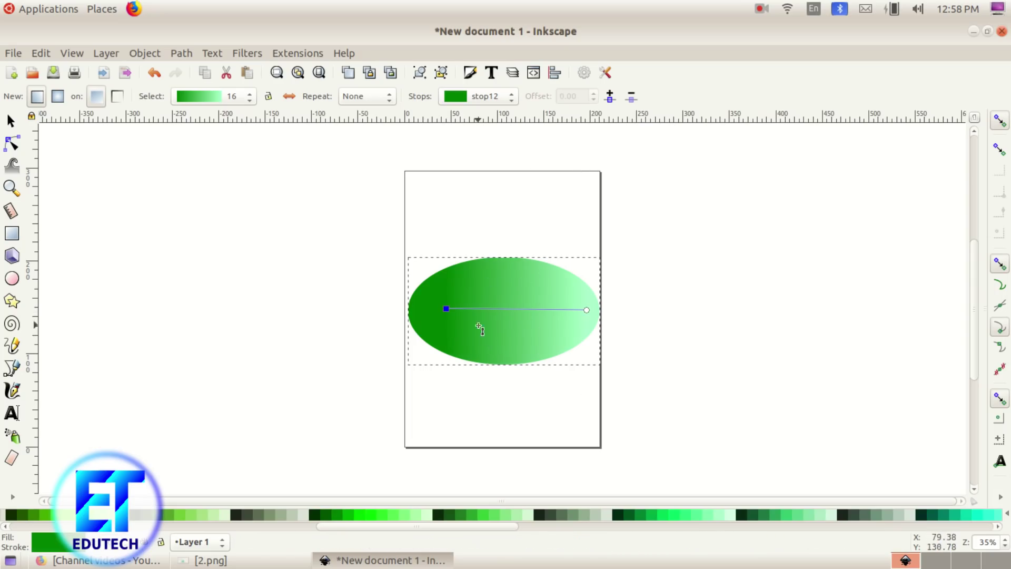
{"action": "left_click", "coordinate": [11, 121]}
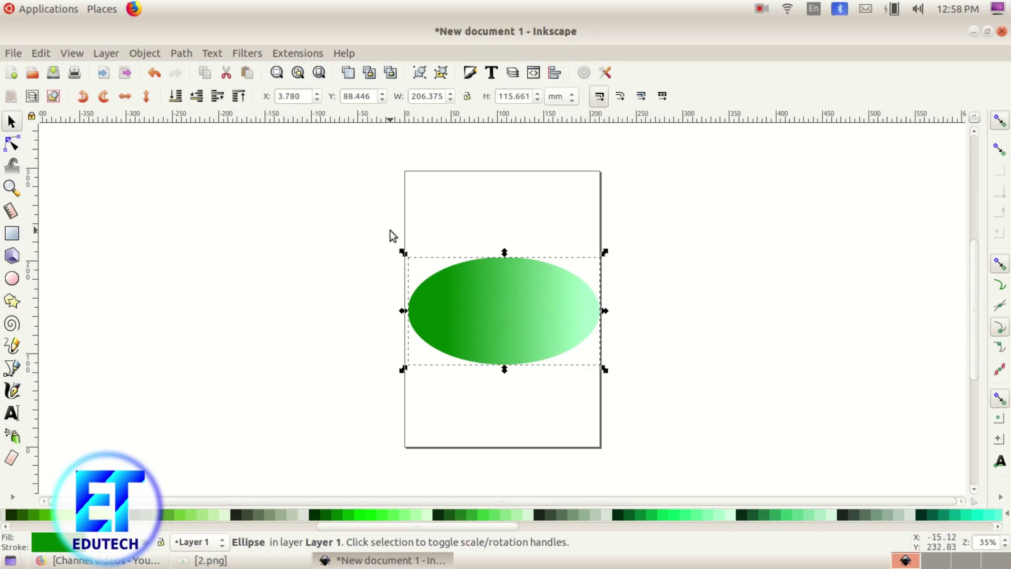
Step: Duplicate the ellipse, fill the copy dark green, shrink it to about 70%, and centre it inside the original
{"action": "left_click", "coordinate": [33, 53]}
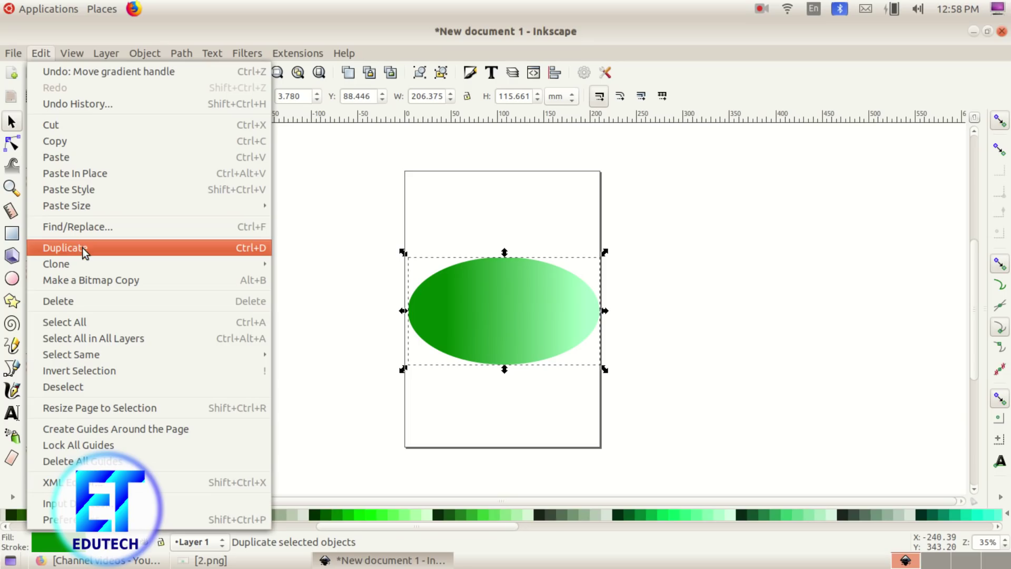
{"action": "left_click", "coordinate": [82, 247]}
{"action": "left_click_drag", "start_coordinate": [522, 342], "coordinate": [722, 299]}
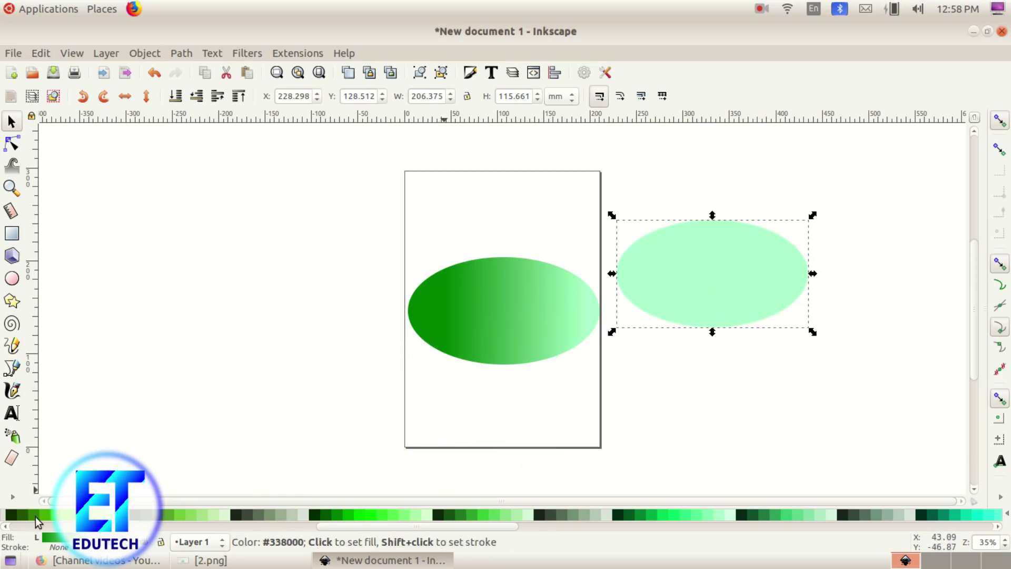
{"action": "left_click", "coordinate": [38, 516]}
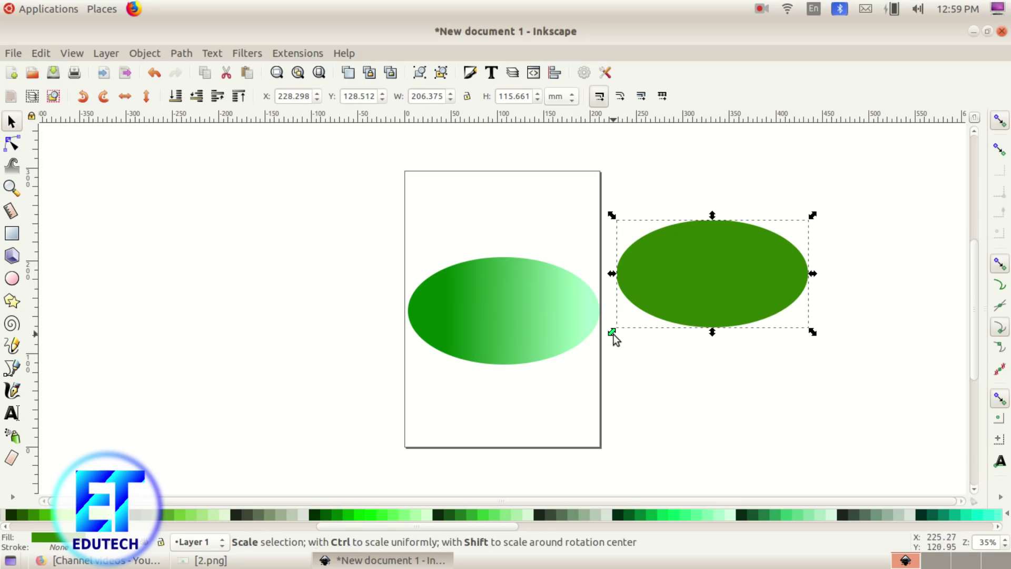
{"action": "left_click_drag", "start_coordinate": [612, 333], "coordinate": [624, 326]}
{"action": "left_click_drag", "start_coordinate": [637, 321], "coordinate": [647, 317]}
{"action": "left_click_drag", "start_coordinate": [729, 273], "coordinate": [521, 314]}
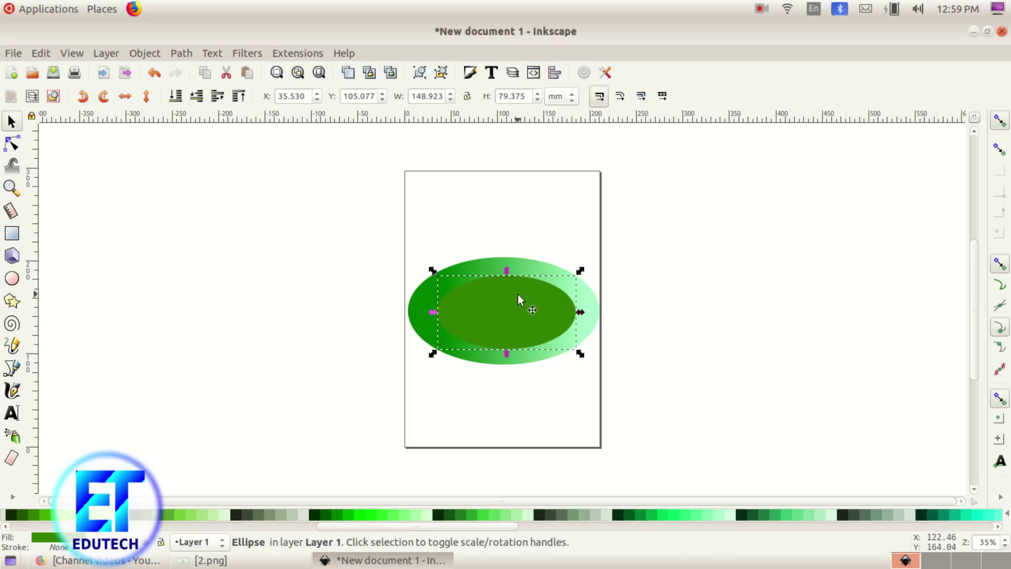
{"action": "left_click", "coordinate": [263, 560]}
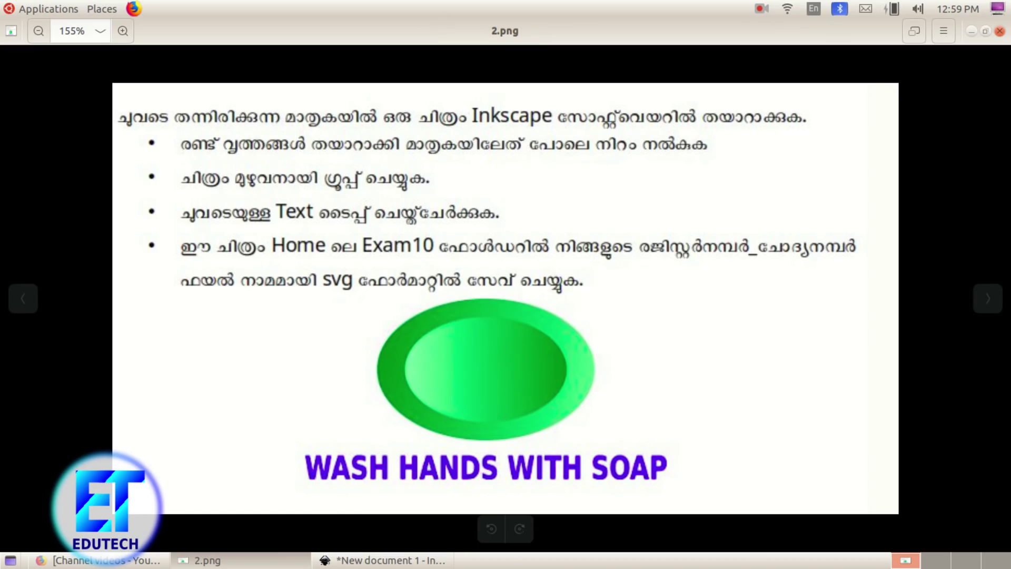
Step: Apply a linear gradient to the inner ellipse and make its start stop pale green
{"action": "key", "text": "alt+Tab"}
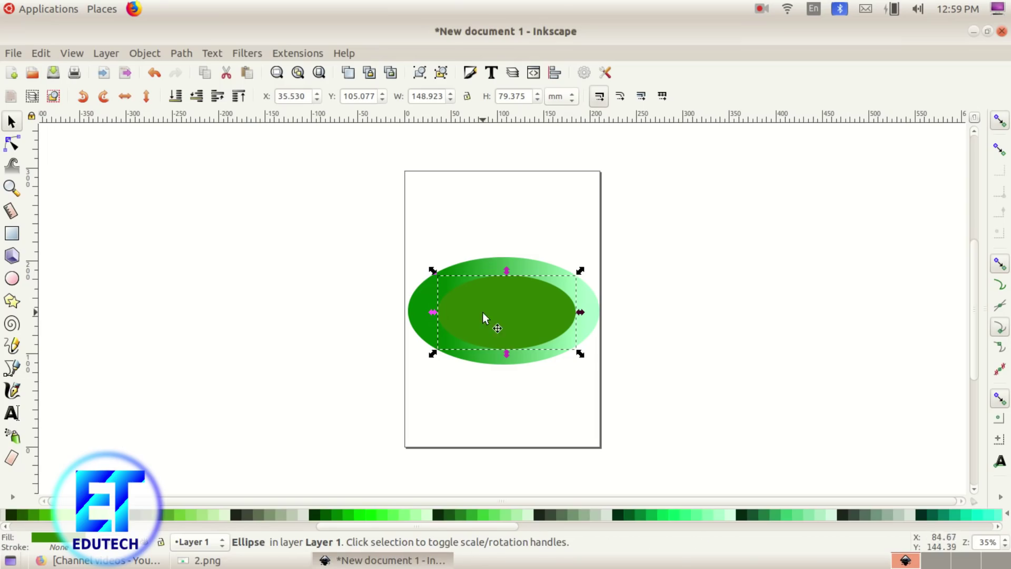
{"action": "right_click", "coordinate": [13, 435]}
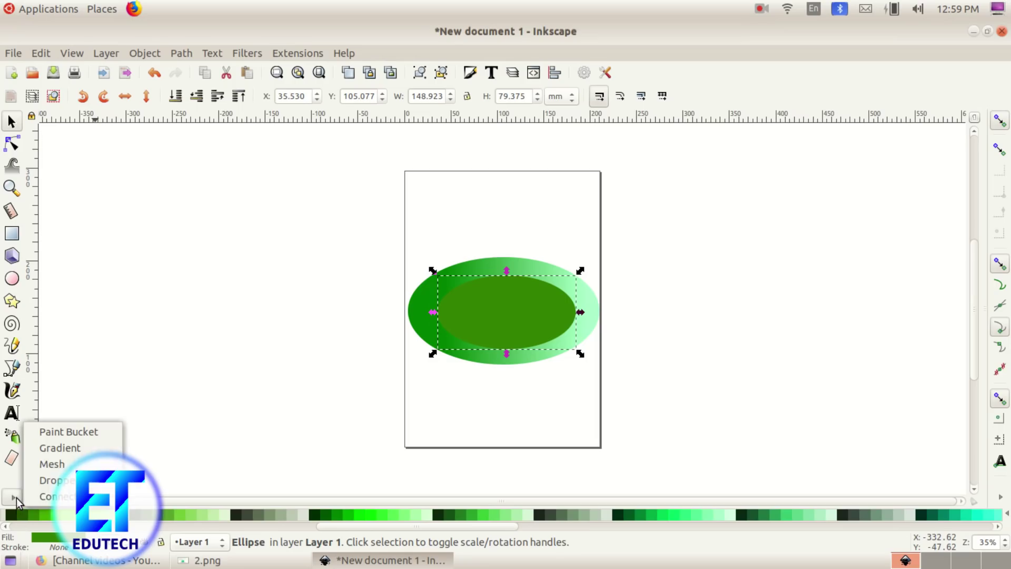
{"action": "left_click", "coordinate": [80, 446]}
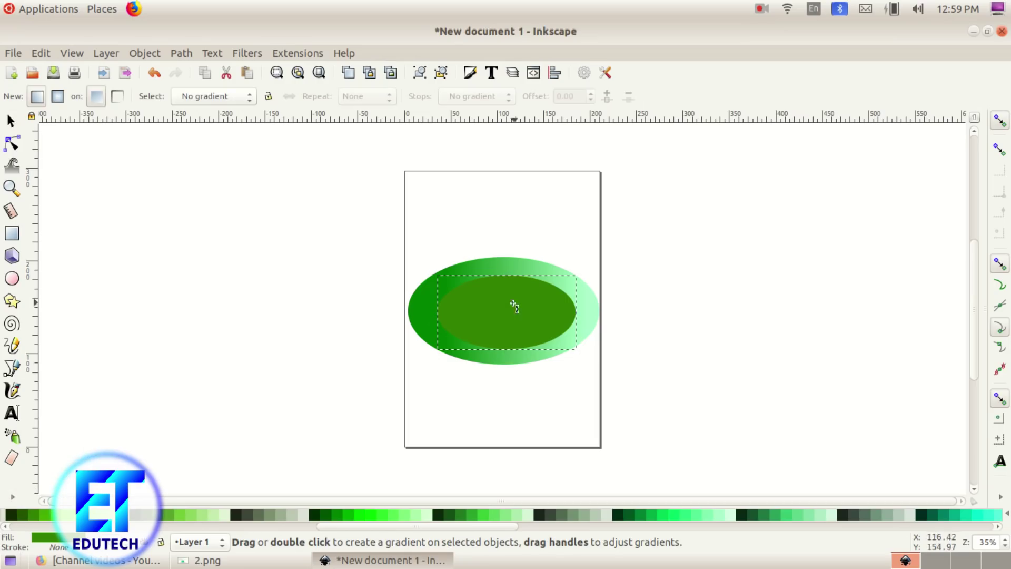
{"action": "left_click_drag", "start_coordinate": [461, 312], "coordinate": [561, 315]}
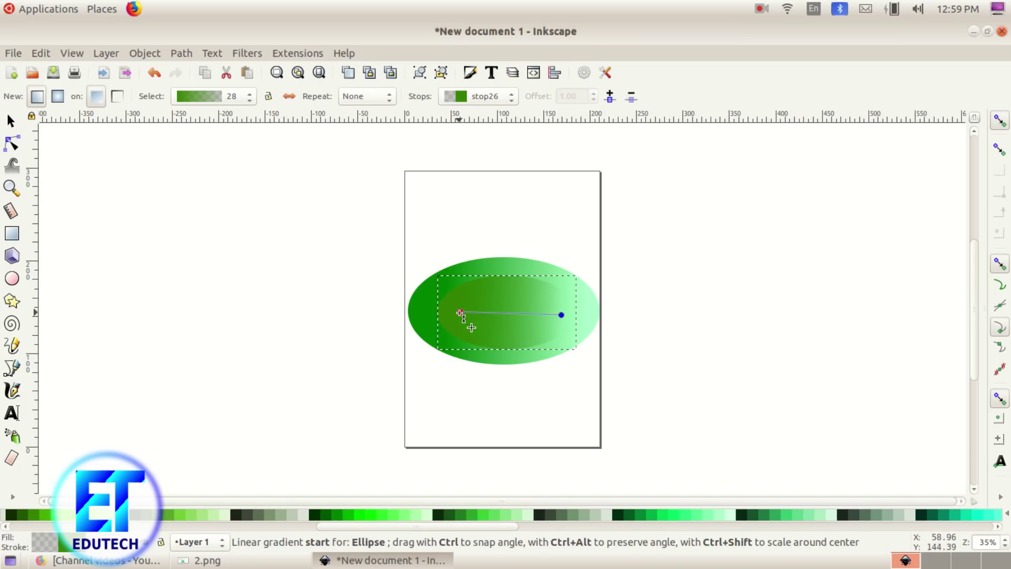
{"action": "left_click", "coordinate": [460, 313]}
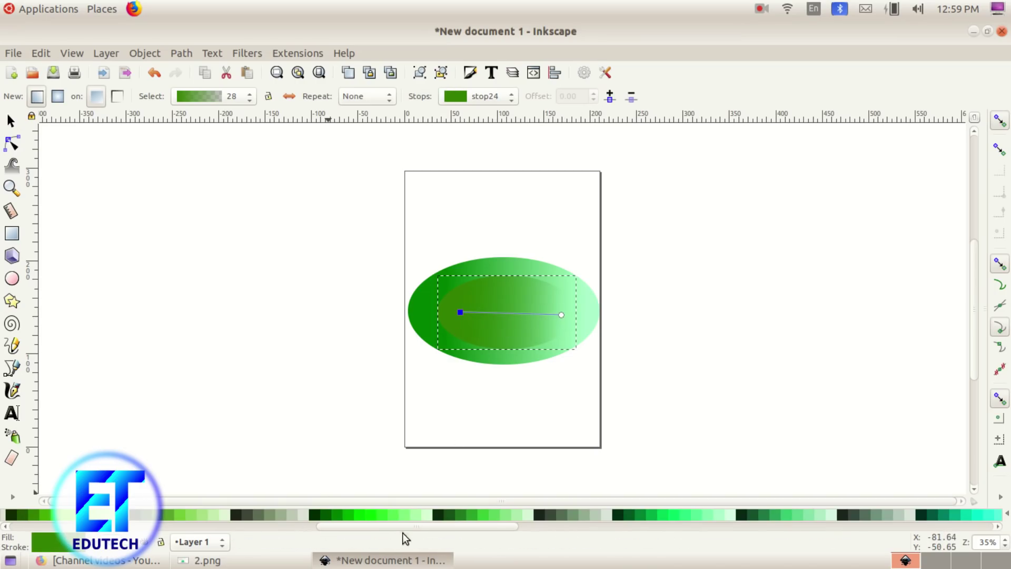
{"action": "left_click", "coordinate": [418, 521]}
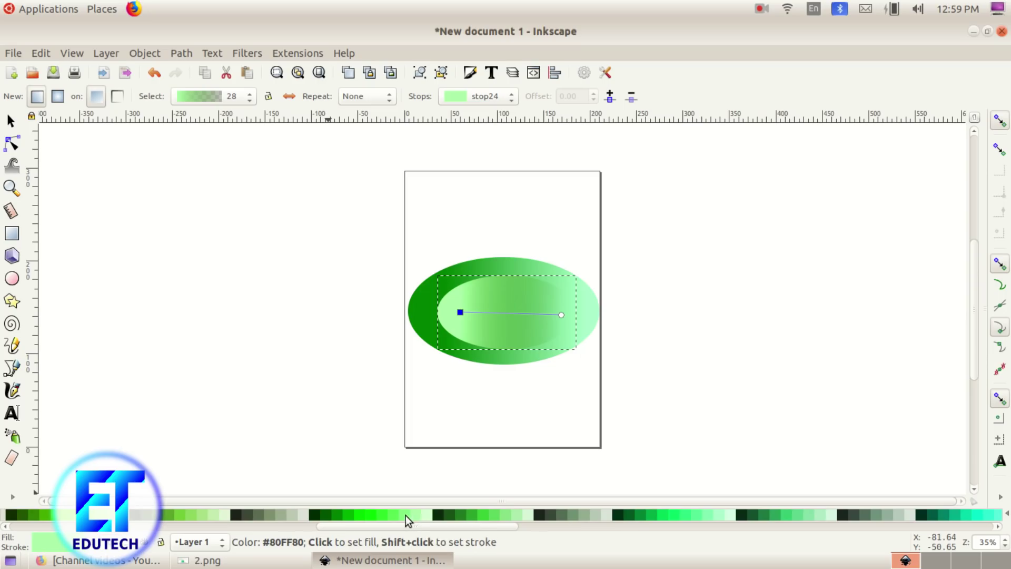
{"action": "left_click", "coordinate": [397, 521]}
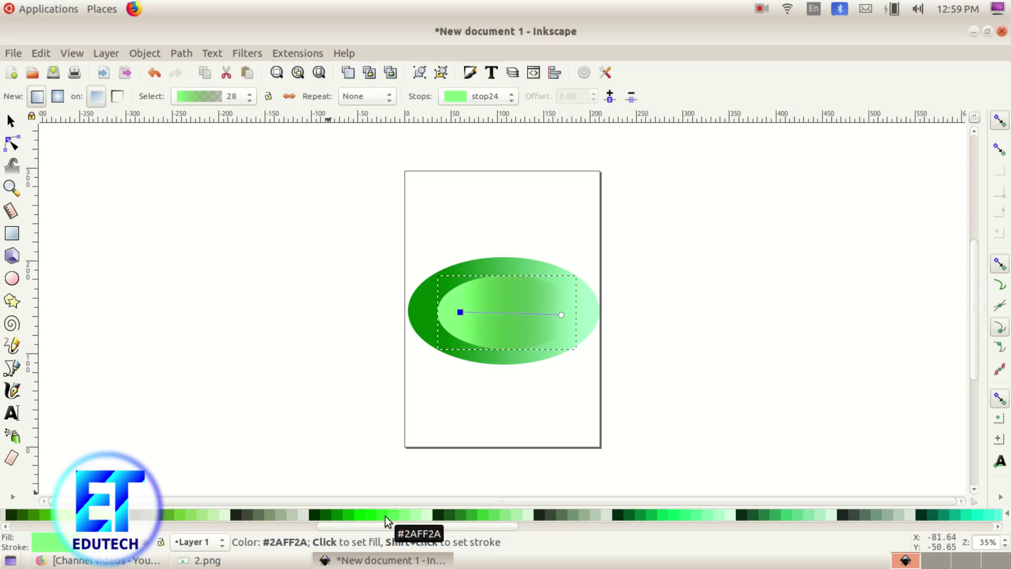
{"action": "left_click", "coordinate": [384, 516]}
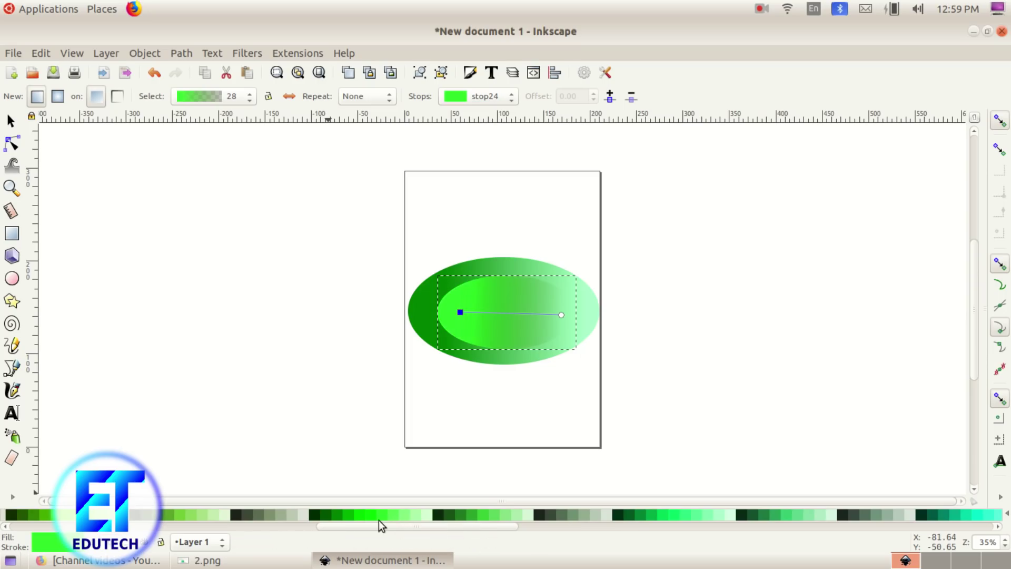
{"action": "left_click", "coordinate": [405, 521]}
{"action": "left_click", "coordinate": [514, 520]}
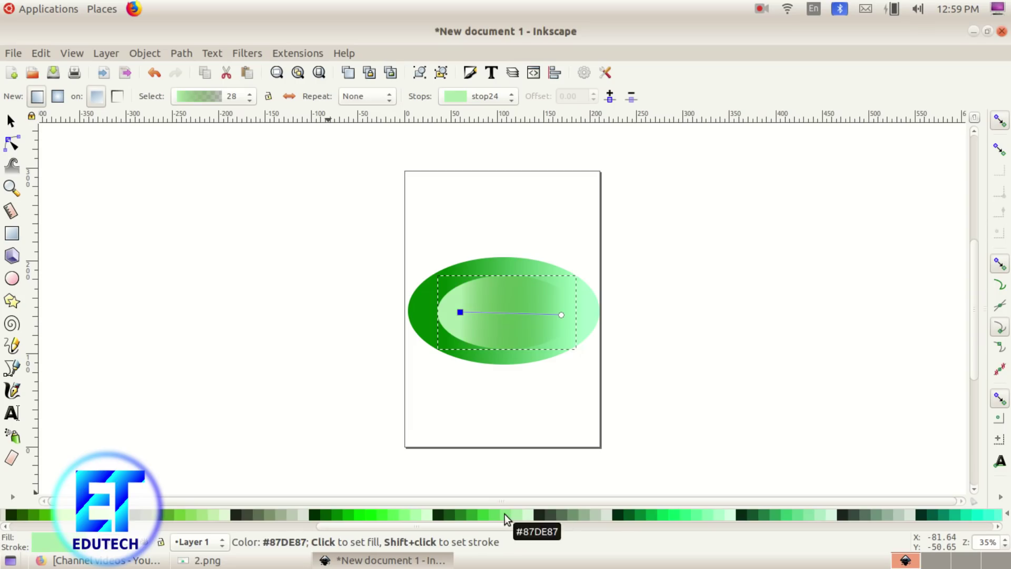
{"action": "left_click", "coordinate": [506, 520]}
{"action": "left_click", "coordinate": [697, 519]}
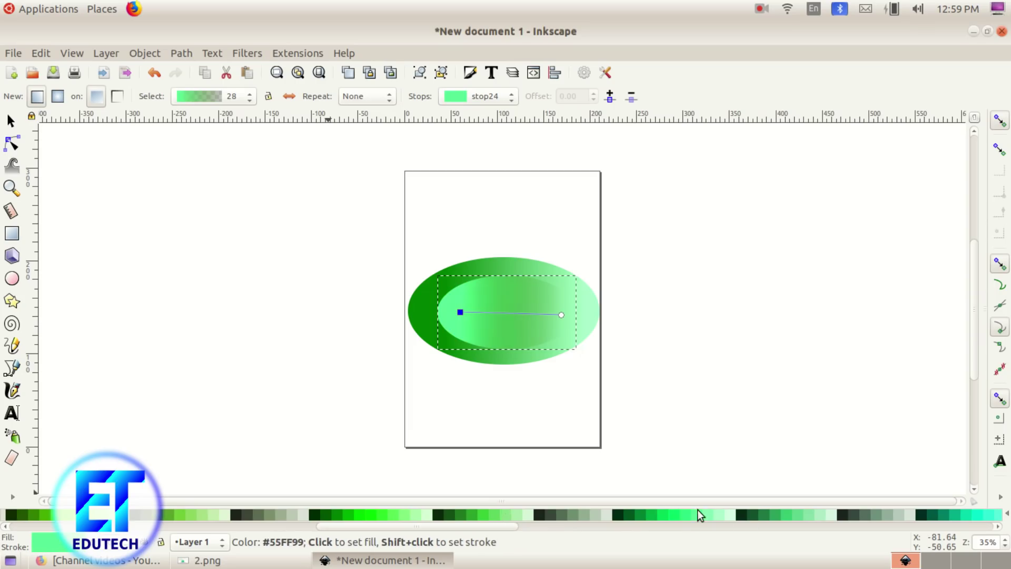
{"action": "left_click", "coordinate": [211, 516]}
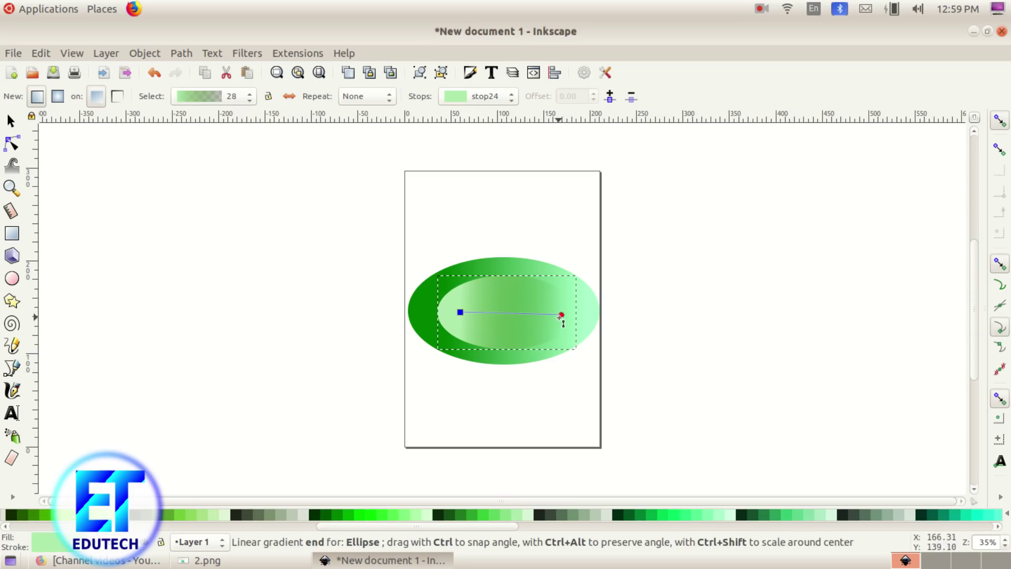
Step: Set the inner gradient's end stop to a deeper green, lighten the start, and shorten the gradient
{"action": "left_click", "coordinate": [562, 315]}
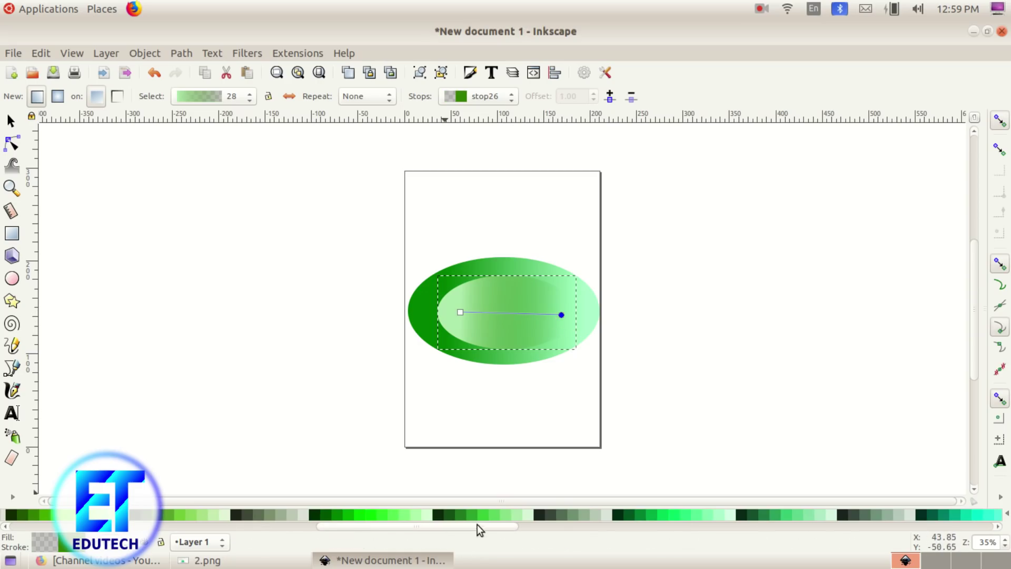
{"action": "left_click", "coordinate": [465, 519]}
{"action": "left_click", "coordinate": [685, 514]}
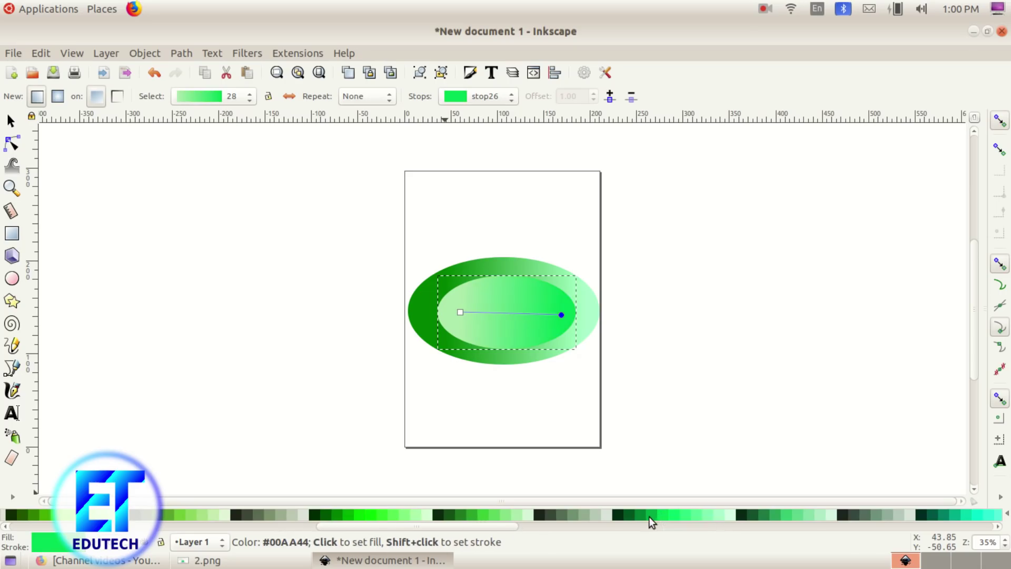
{"action": "left_click", "coordinate": [650, 515]}
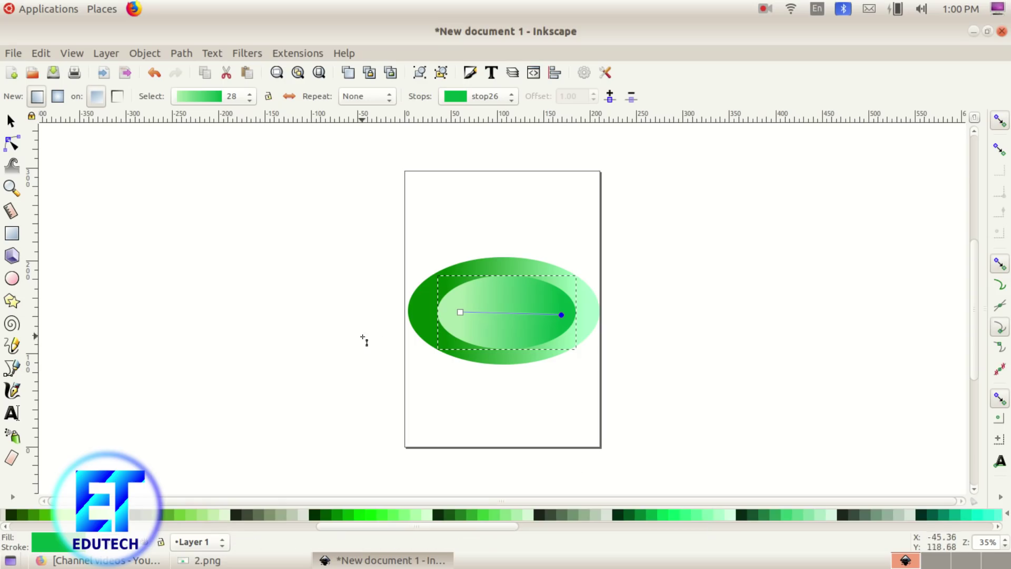
{"action": "left_click", "coordinate": [461, 312]}
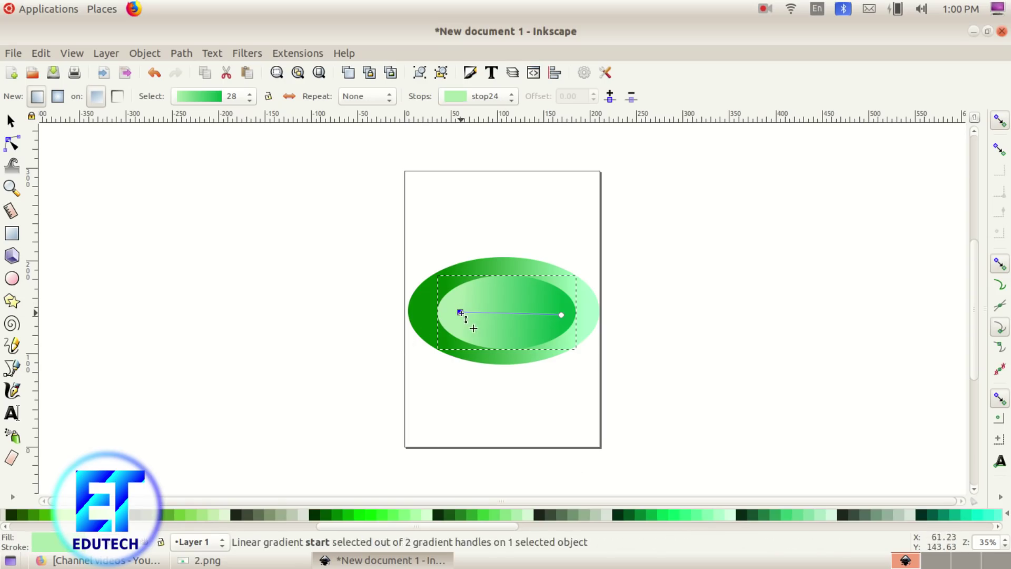
{"action": "left_click", "coordinate": [719, 517]}
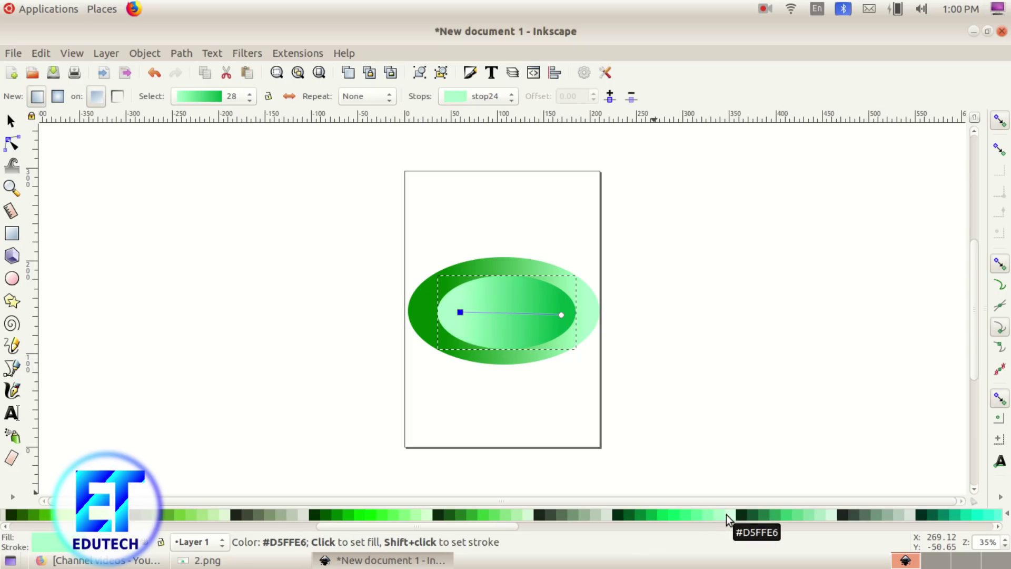
{"action": "left_click_drag", "start_coordinate": [560, 315], "coordinate": [539, 319]}
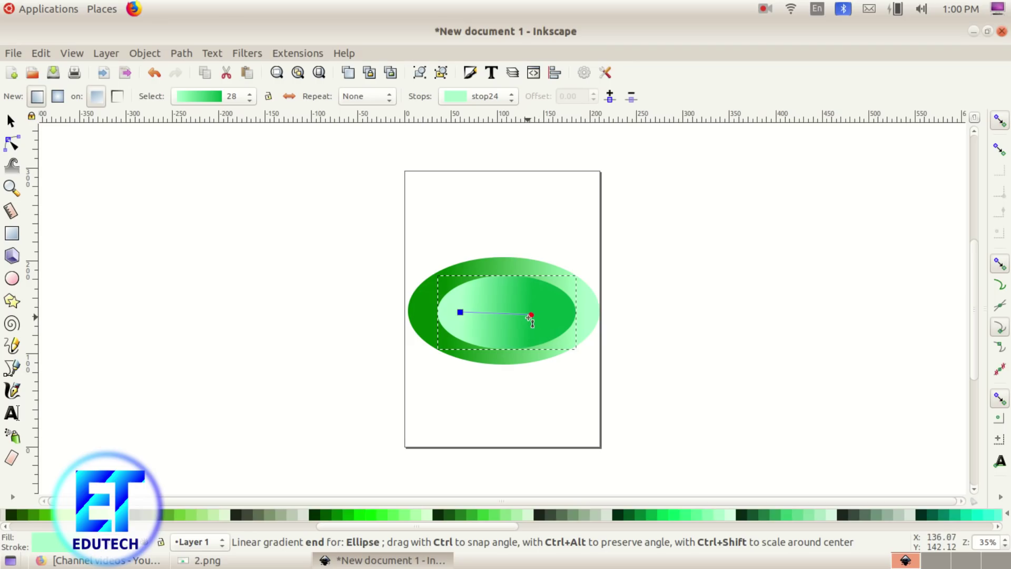
{"action": "key", "text": "Escape"}
Step: Stretch the outer ellipse slightly taller, to about 208 × 122 mm
{"action": "left_click", "coordinate": [11, 121]}
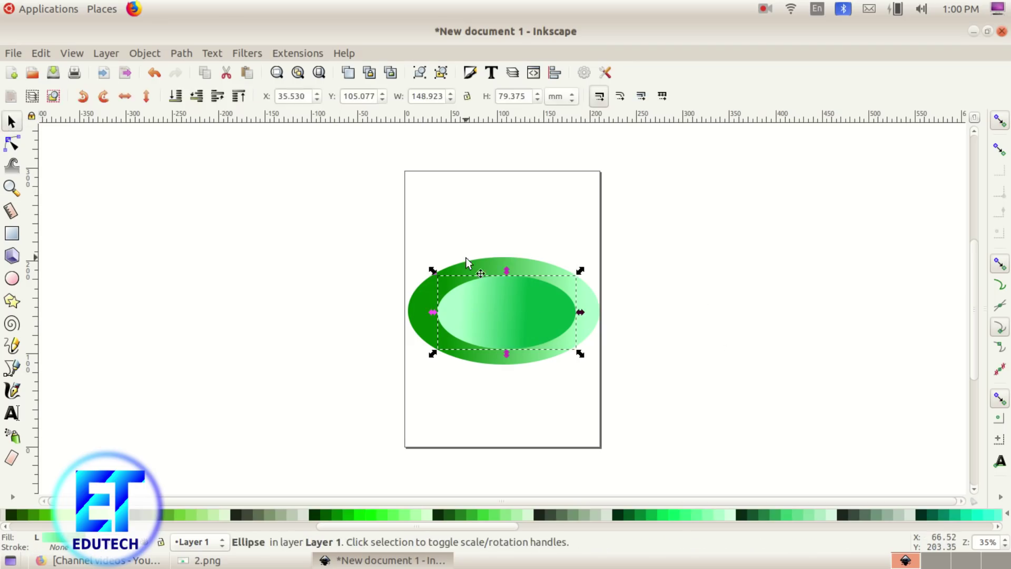
{"action": "left_click", "coordinate": [802, 349]}
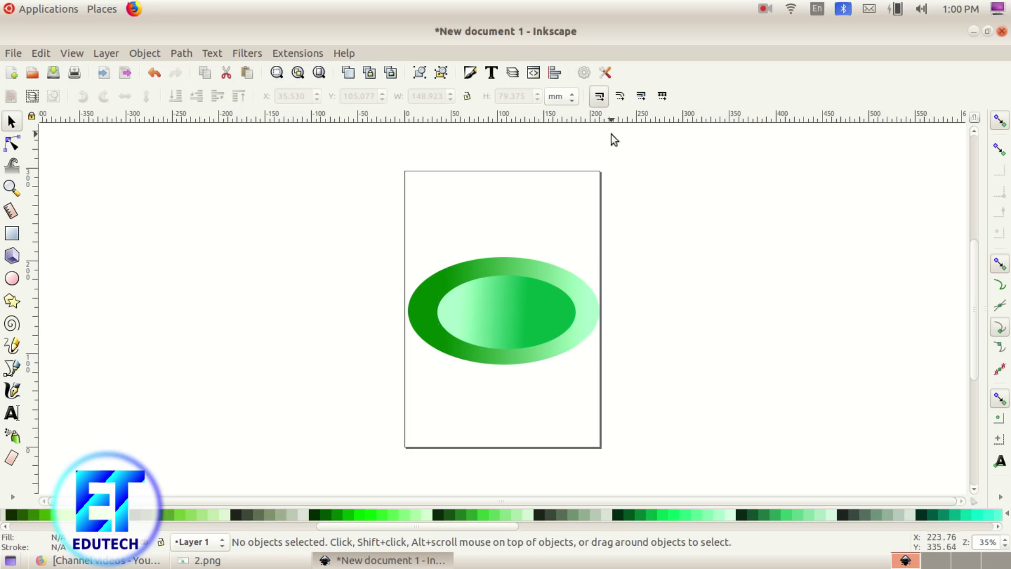
{"action": "left_click", "coordinate": [555, 350]}
{"action": "left_click_drag", "start_coordinate": [605, 369], "coordinate": [606, 374]}
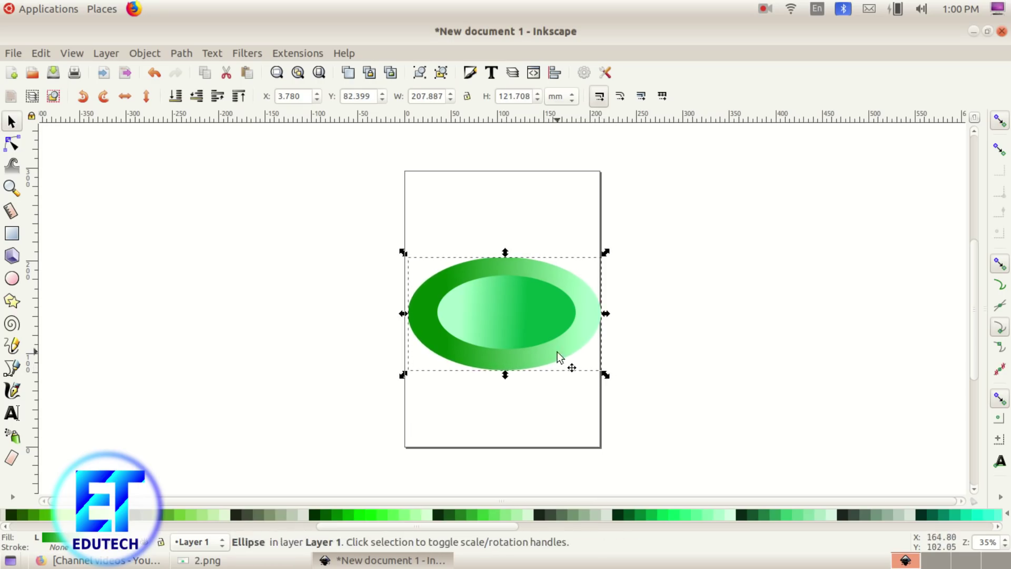
{"action": "left_click", "coordinate": [538, 333]}
{"action": "left_click", "coordinate": [530, 405]}
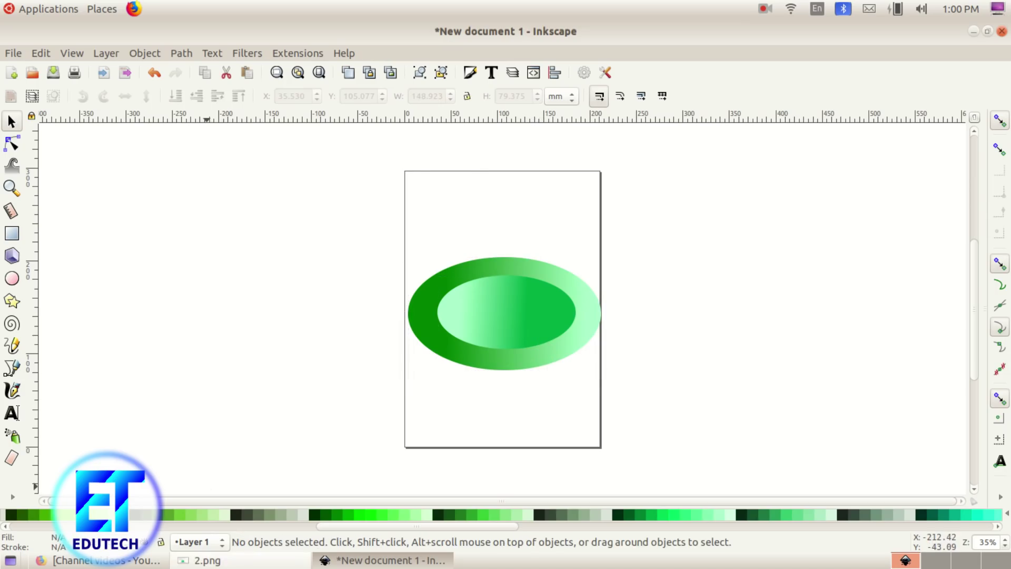
{"action": "left_click", "coordinate": [206, 559]}
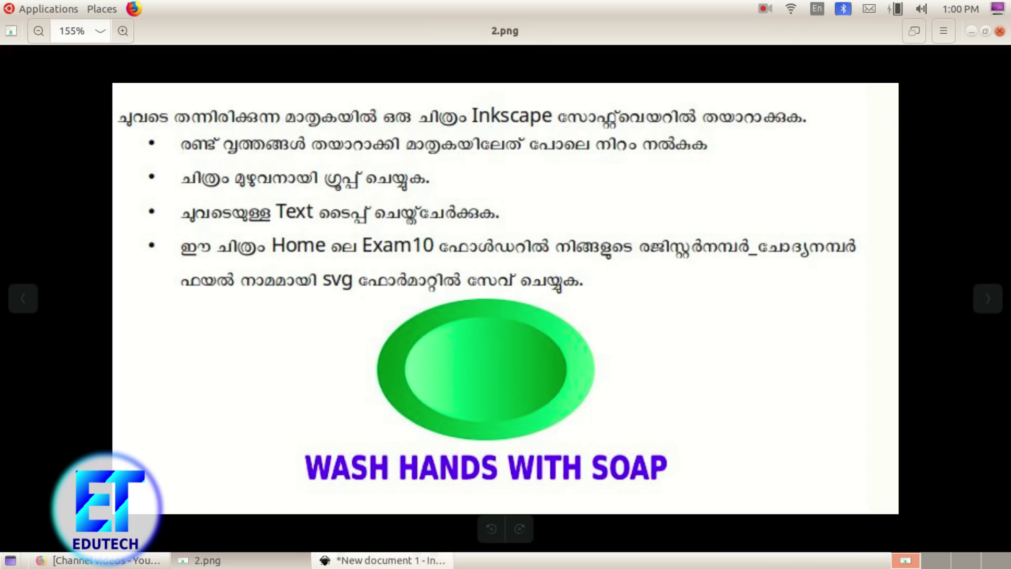
Step: Switch between the 2.png reference and Inkscape, finishing on the nested-ellipse drawing
{"action": "left_click", "coordinate": [384, 560]}
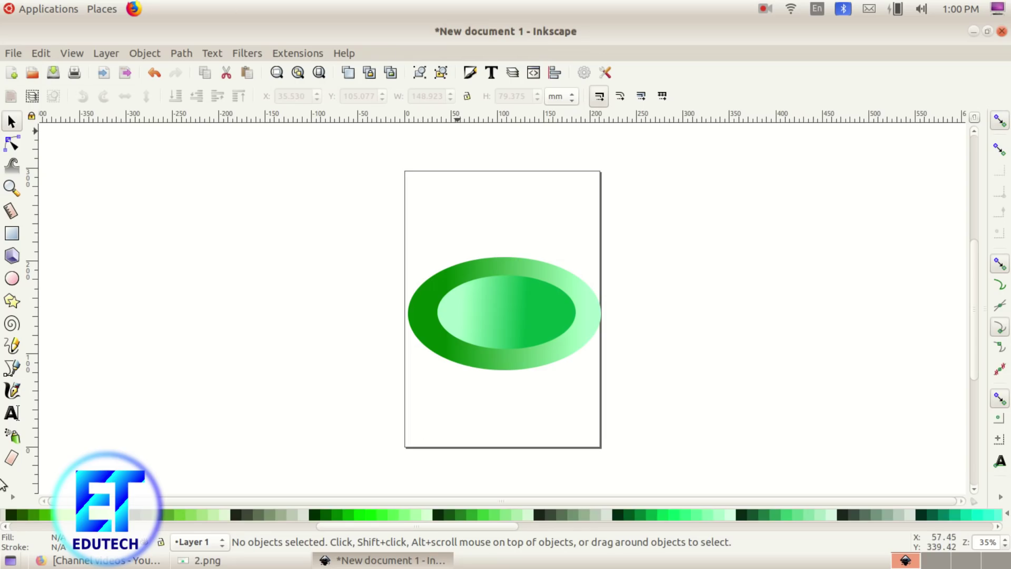
{"action": "left_click", "coordinate": [208, 559]}
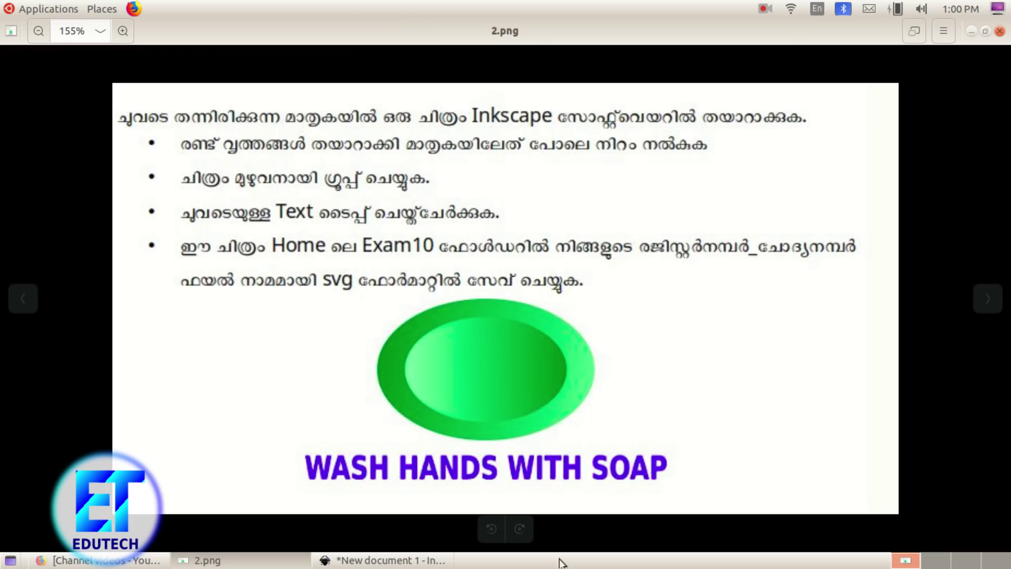
{"action": "left_click", "coordinate": [337, 559]}
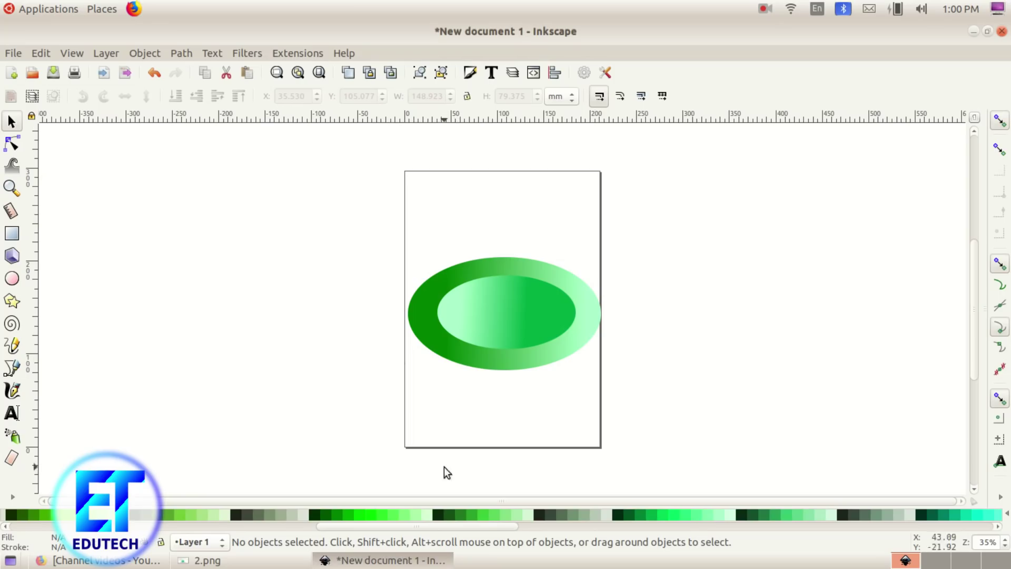
Step: Set the Text tool to a bold font at 36 pt below the ellipses
{"action": "left_click", "coordinate": [12, 413]}
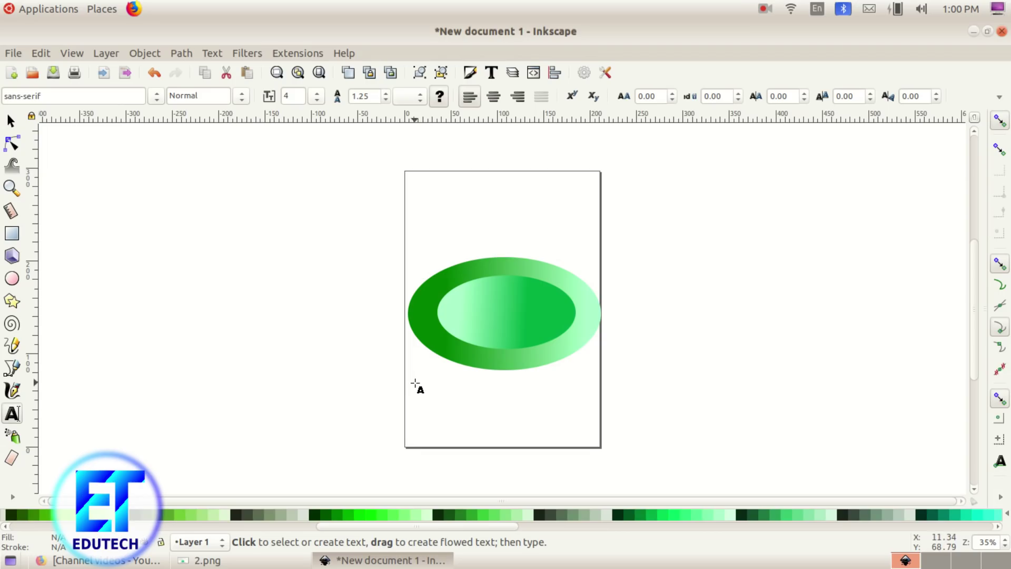
{"action": "left_click", "coordinate": [408, 386]}
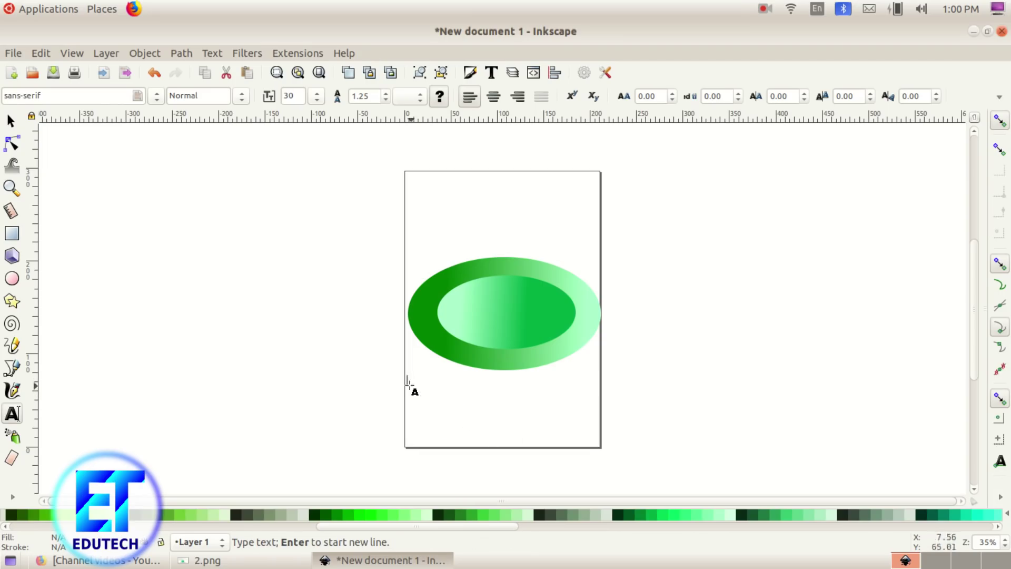
{"action": "left_click", "coordinate": [242, 95]}
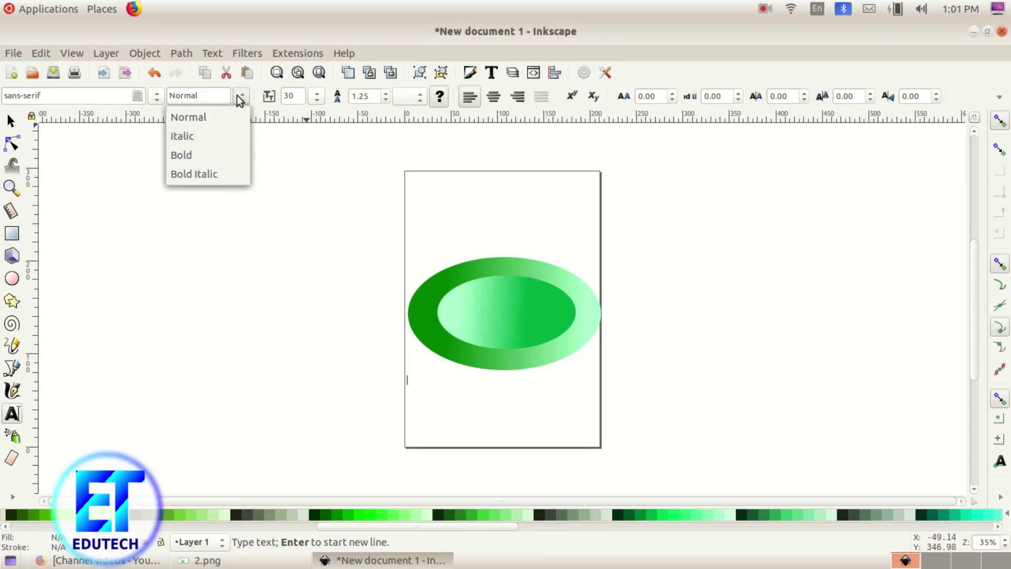
{"action": "left_click", "coordinate": [218, 155]}
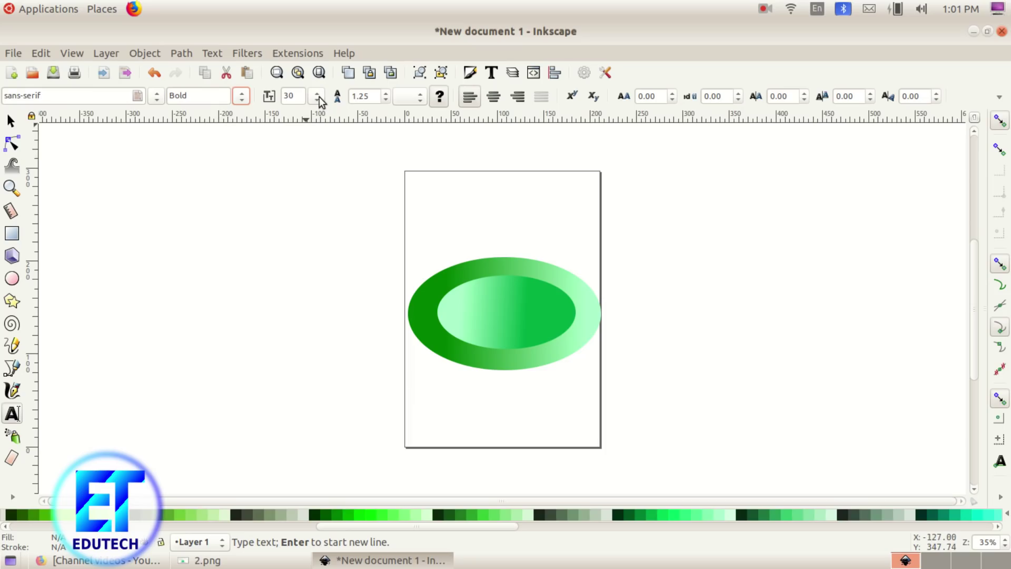
{"action": "left_click", "coordinate": [317, 97]}
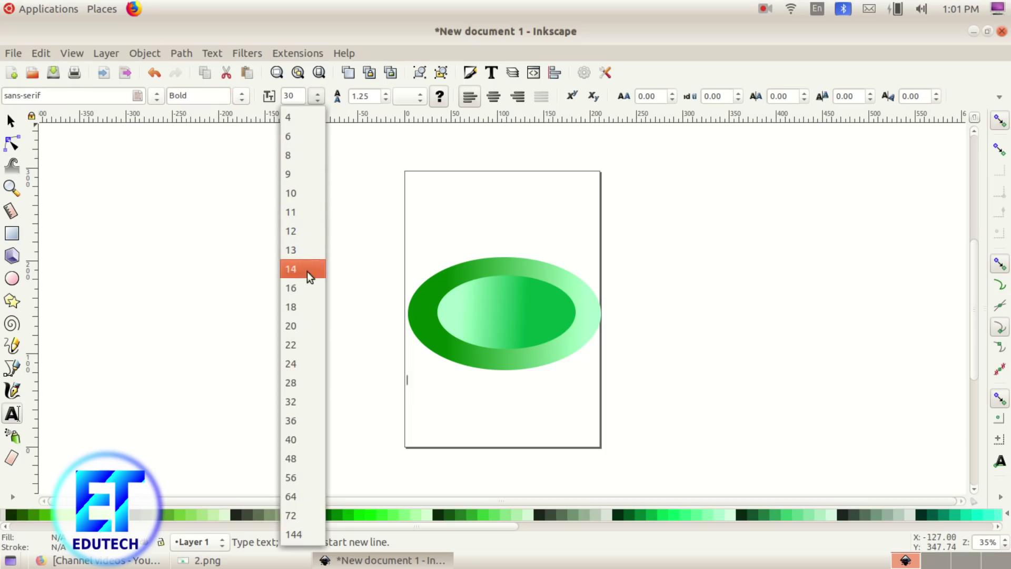
{"action": "left_click", "coordinate": [304, 327]}
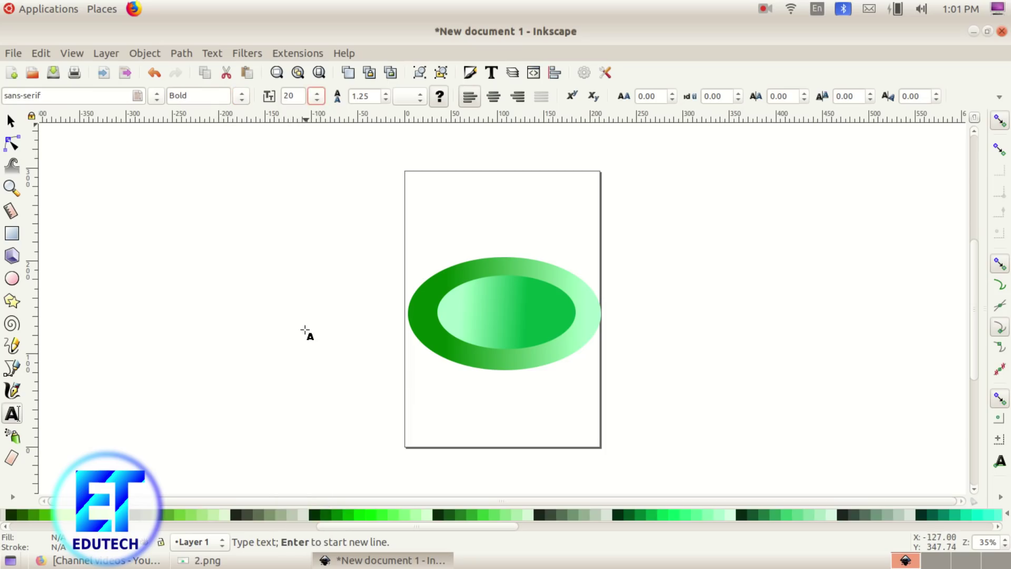
{"action": "left_click", "coordinate": [316, 96]}
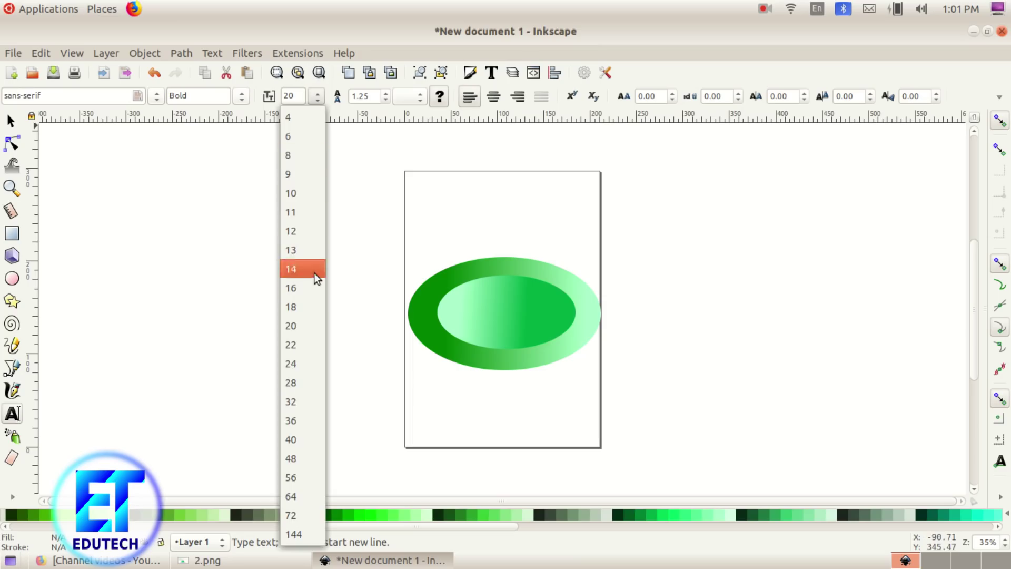
{"action": "left_click", "coordinate": [302, 419]}
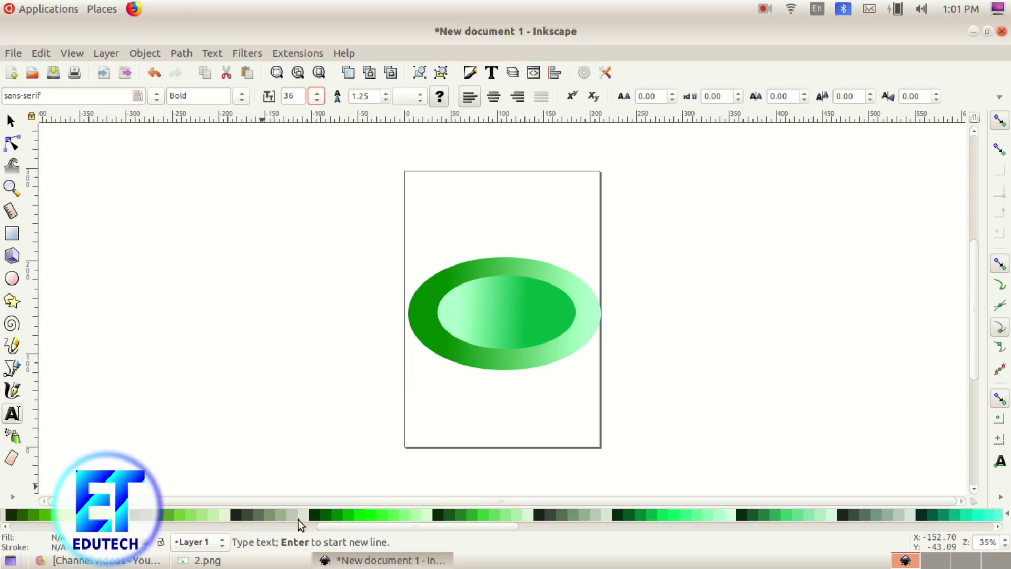
{"action": "key", "text": "shift+F2"}
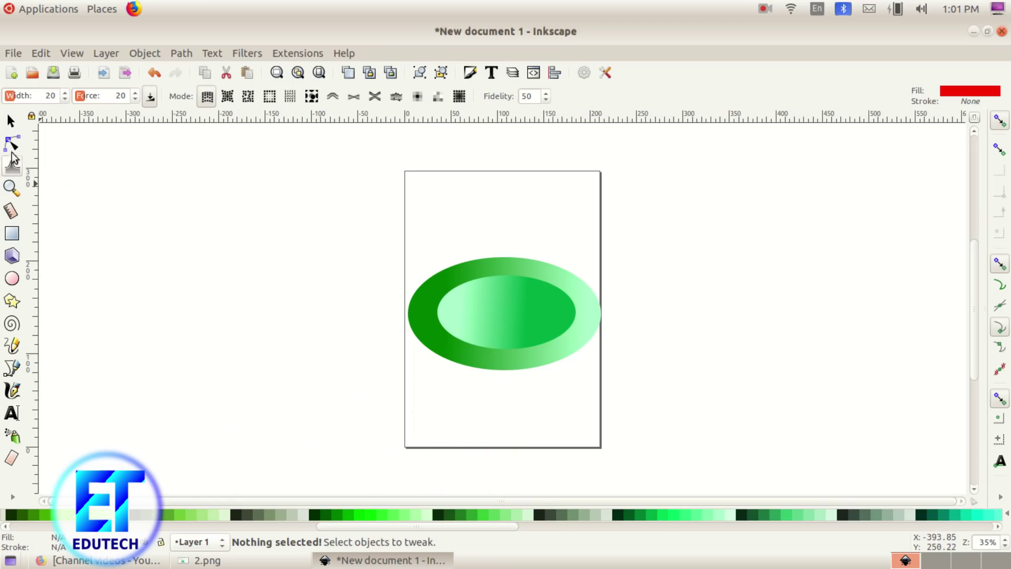
Step: Type the caption 'WASH HANDS WITH SOAP' beneath the ellipses, checking the task sheet midway
{"action": "left_click", "coordinate": [11, 122]}
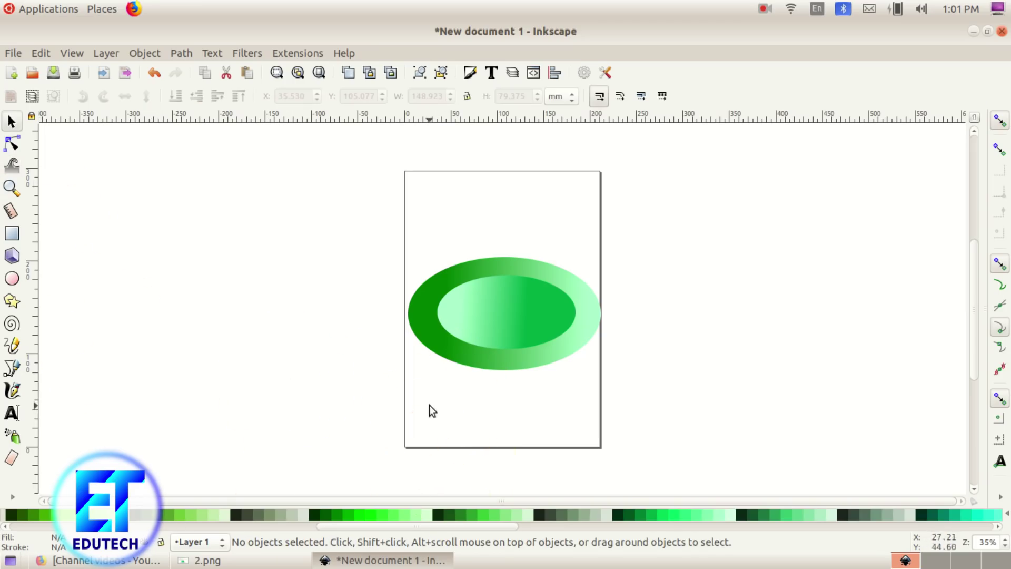
{"action": "left_click", "coordinate": [12, 412]}
{"action": "left_click", "coordinate": [410, 387]}
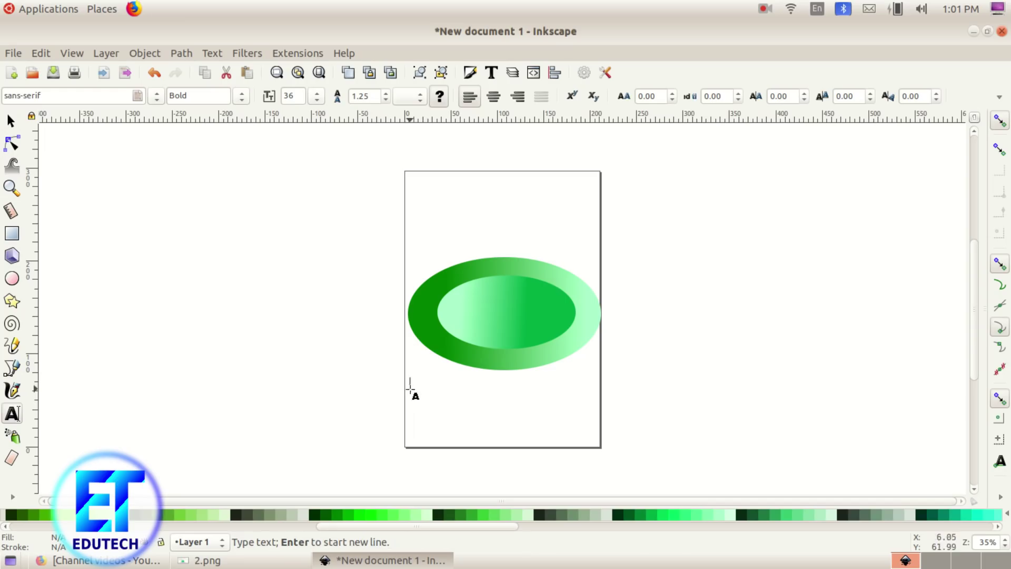
{"action": "type", "text": "W"}
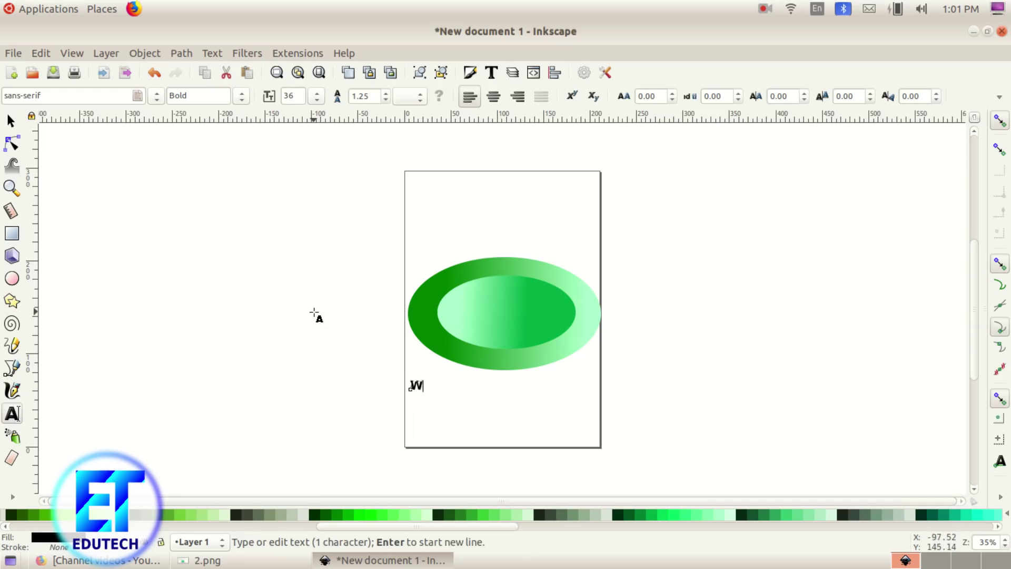
{"action": "type", "text": "ASH"}
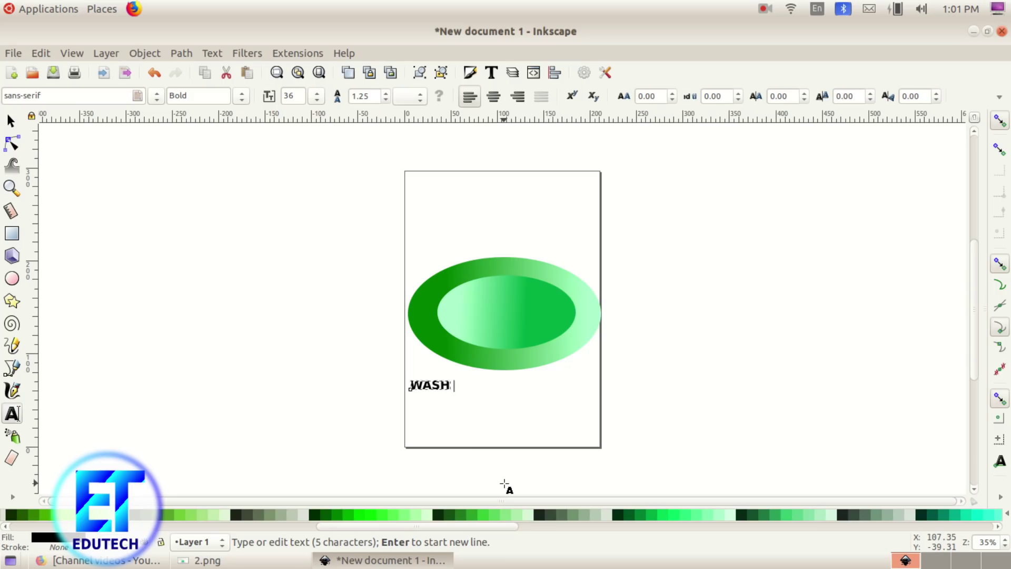
{"action": "type", "text": " HANDS"}
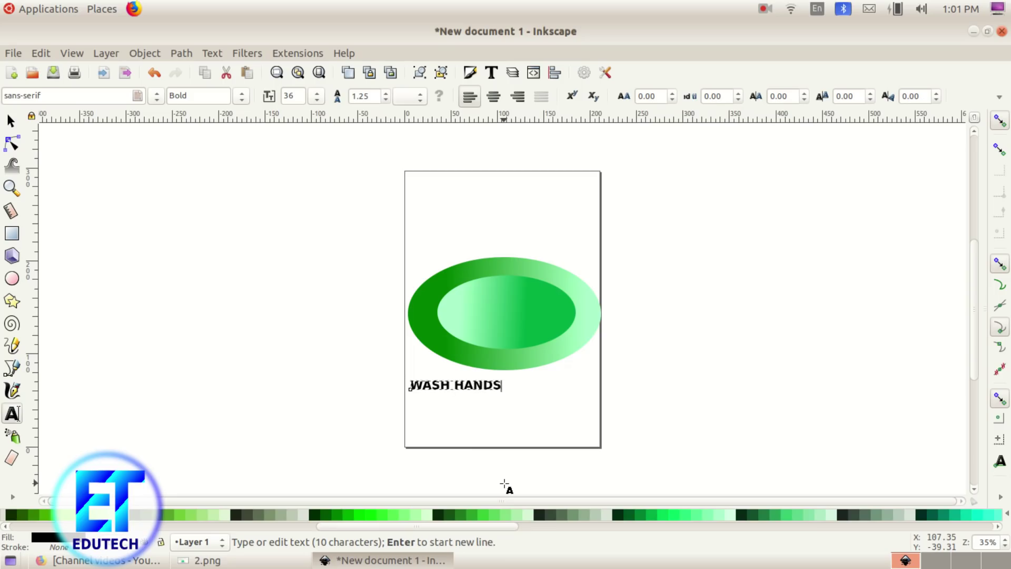
{"action": "left_click", "coordinate": [207, 560]}
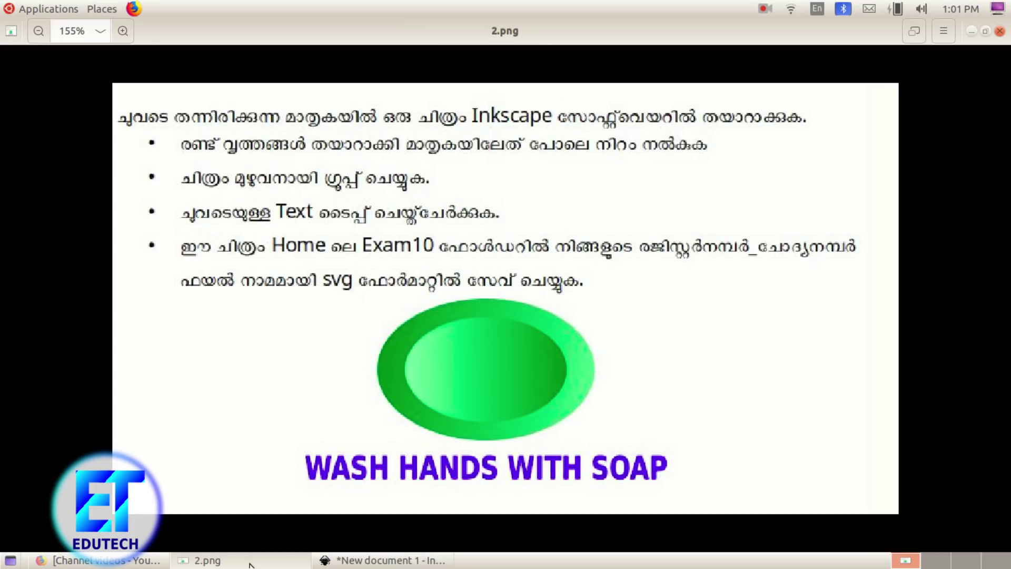
{"action": "left_click", "coordinate": [385, 561]}
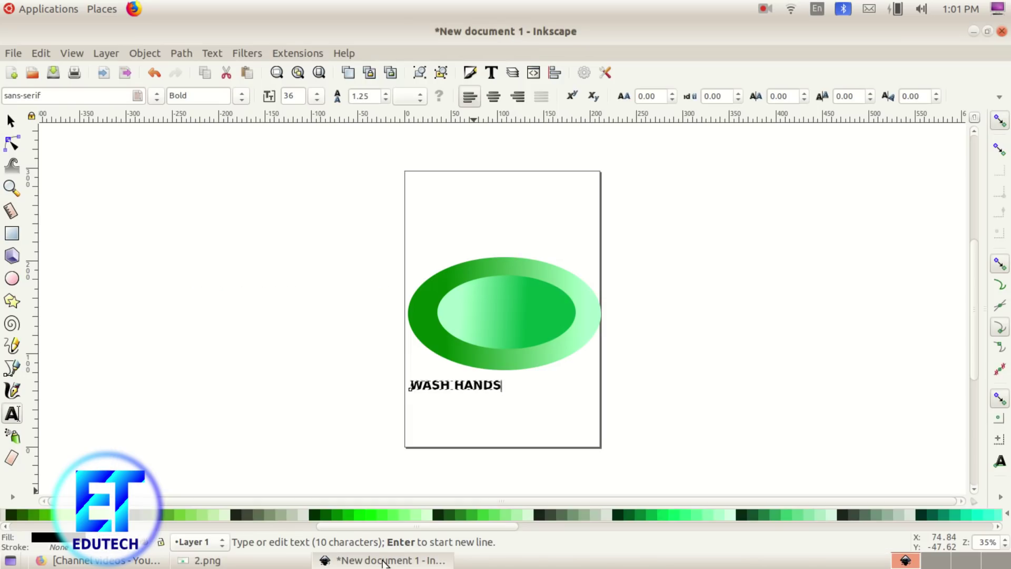
{"action": "type", "text": "WITH SOAP"}
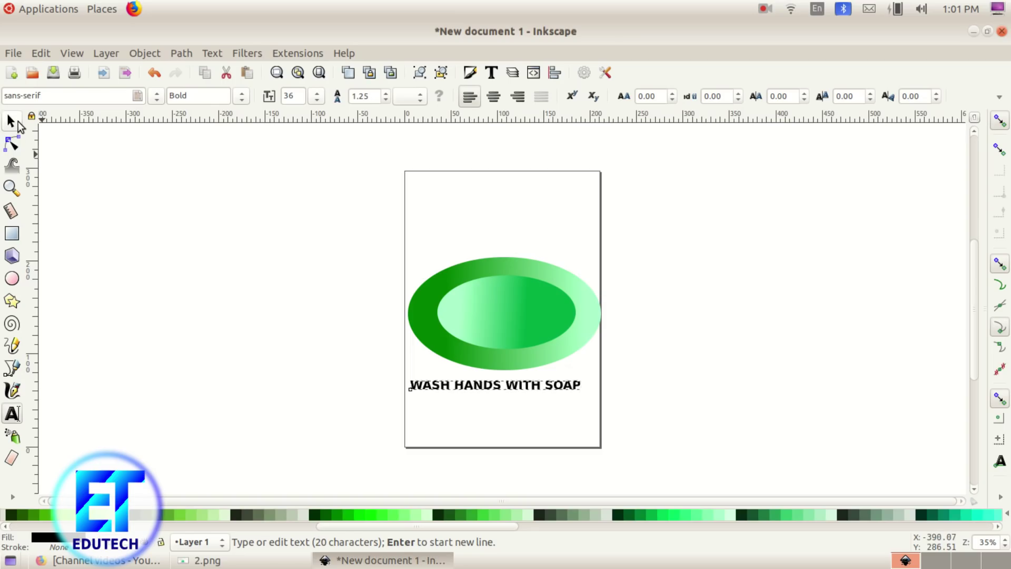
Step: Scale the caption to about 208.7 mm wide across the page and colour it blue
{"action": "left_click", "coordinate": [11, 121]}
{"action": "left_click_drag", "start_coordinate": [587, 376], "coordinate": [544, 399]}
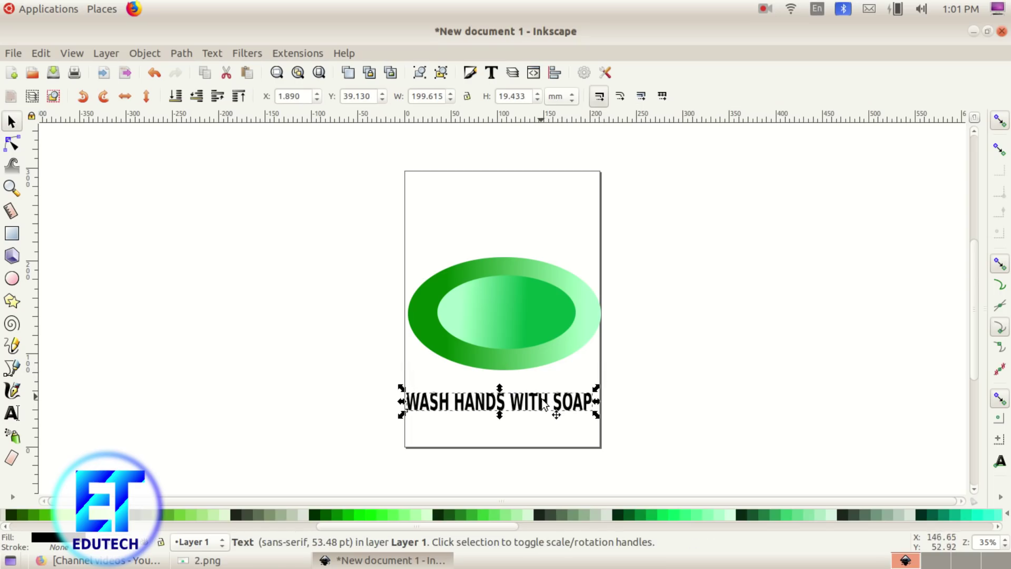
{"action": "left_click_drag", "start_coordinate": [597, 416], "coordinate": [606, 420]}
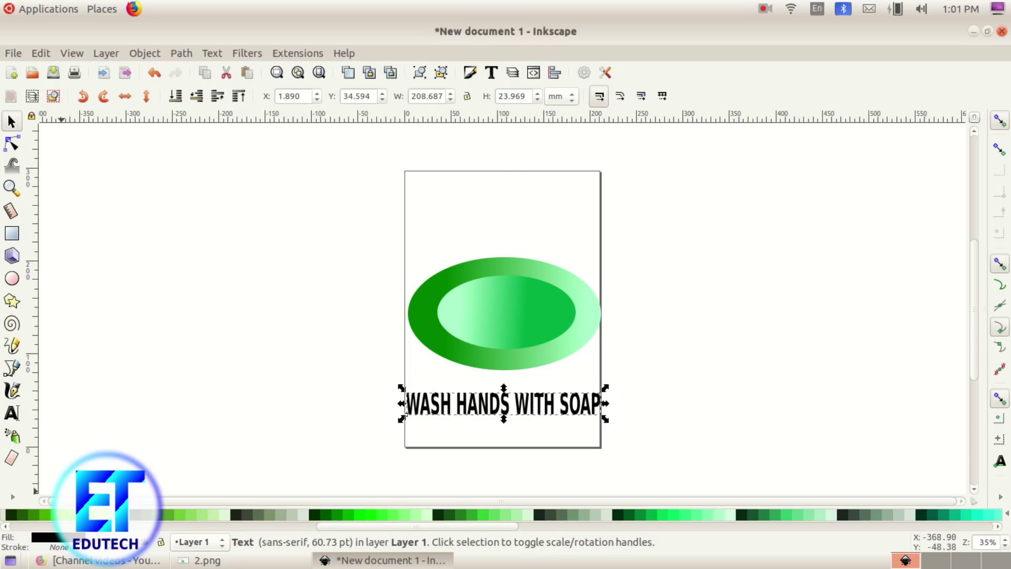
{"action": "left_click_drag", "start_coordinate": [430, 527], "coordinate": [124, 527]}
{"action": "left_click", "coordinate": [274, 515]}
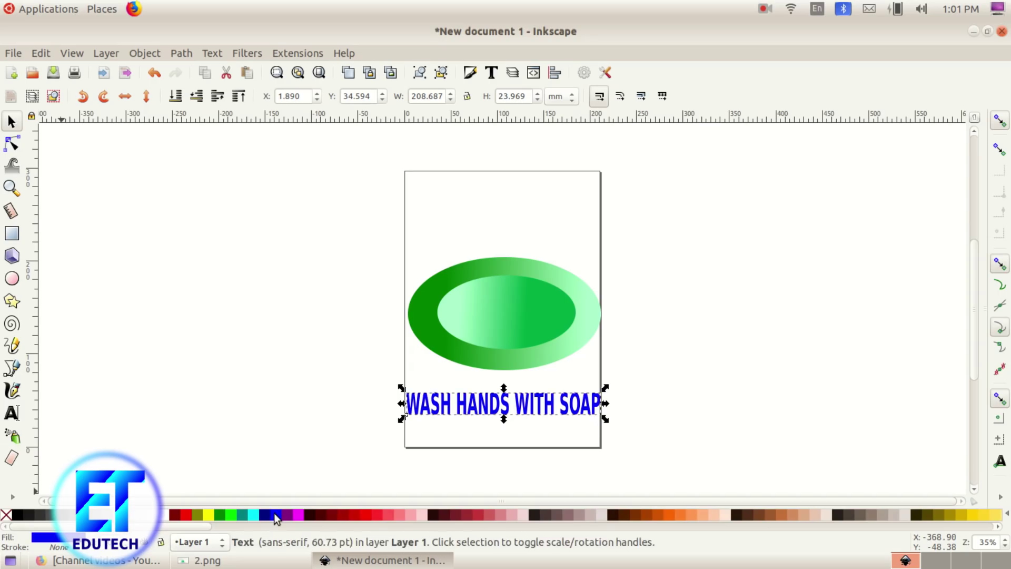
{"action": "left_click", "coordinate": [170, 563]}
{"action": "left_click", "coordinate": [170, 563]}
{"action": "left_click", "coordinate": [554, 438]}
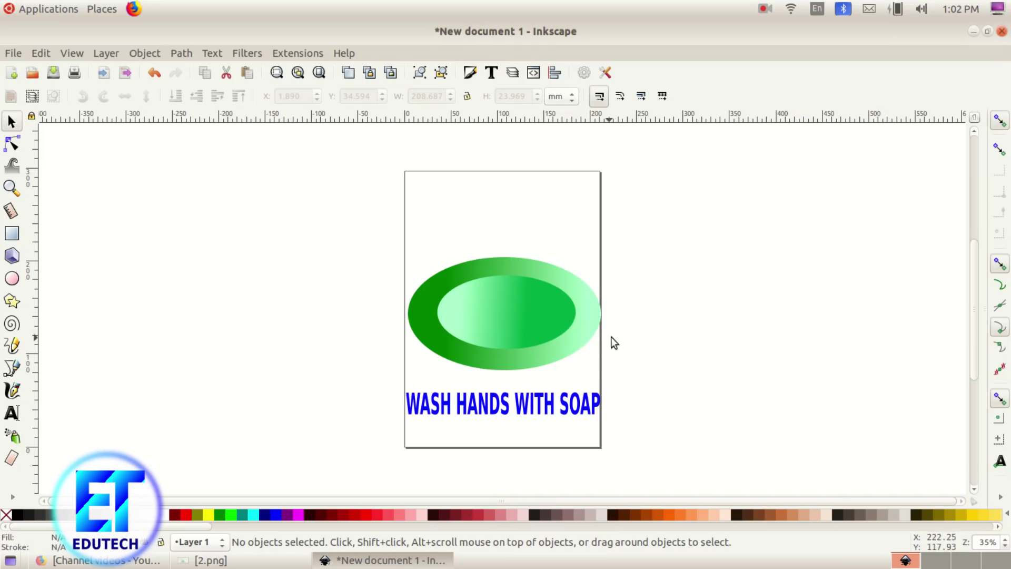
Step: Group both ellipses with the blue caption and move the group about 31 mm up
{"action": "left_click_drag", "start_coordinate": [308, 213], "coordinate": [720, 469]}
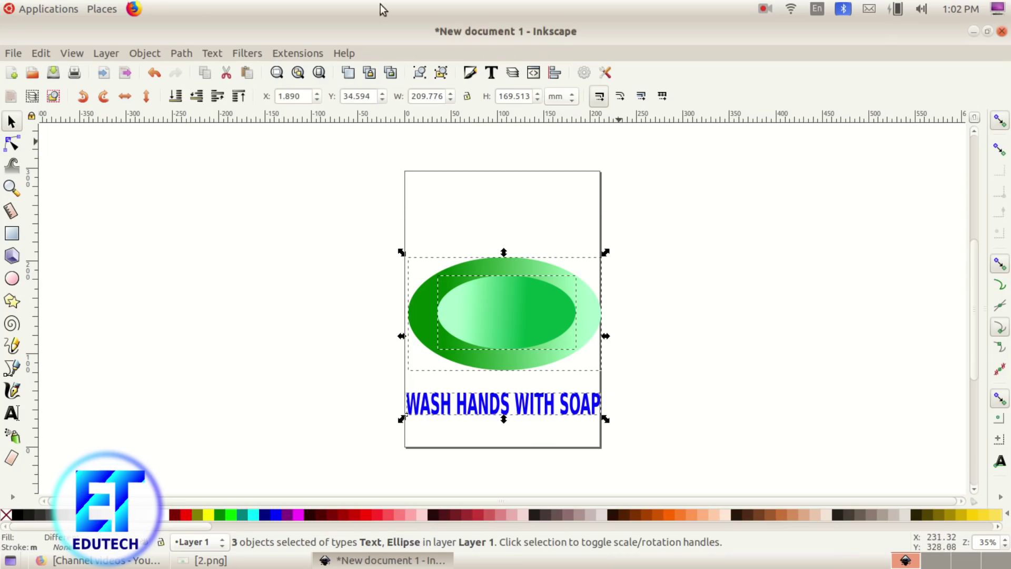
{"action": "left_click", "coordinate": [211, 560]}
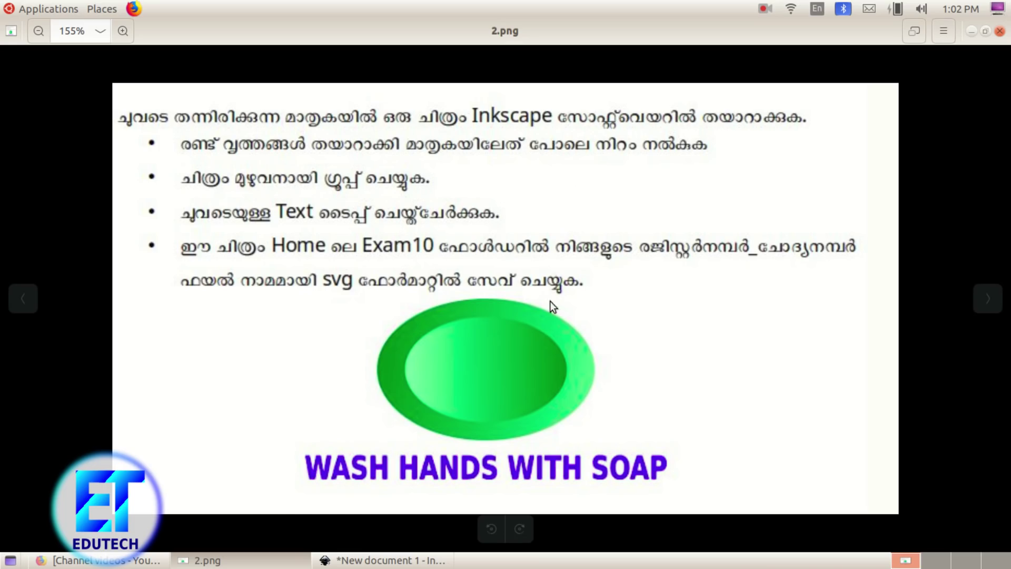
{"action": "left_click", "coordinate": [384, 560]}
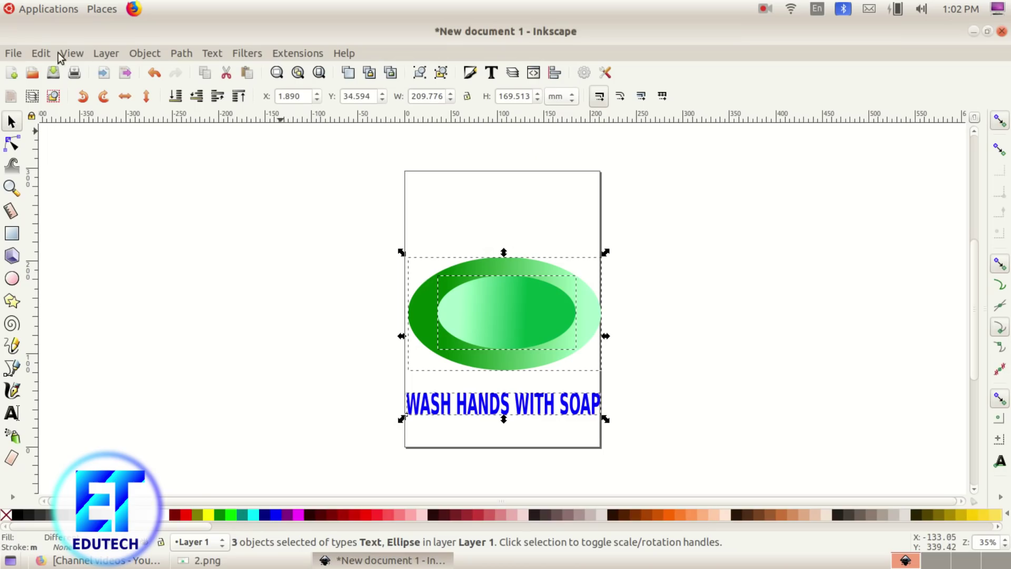
{"action": "left_click", "coordinate": [144, 55]}
{"action": "left_click", "coordinate": [160, 165]}
{"action": "left_click", "coordinate": [724, 286]}
{"action": "left_click_drag", "start_coordinate": [548, 308], "coordinate": [545, 275]}
{"action": "left_click", "coordinate": [684, 299]}
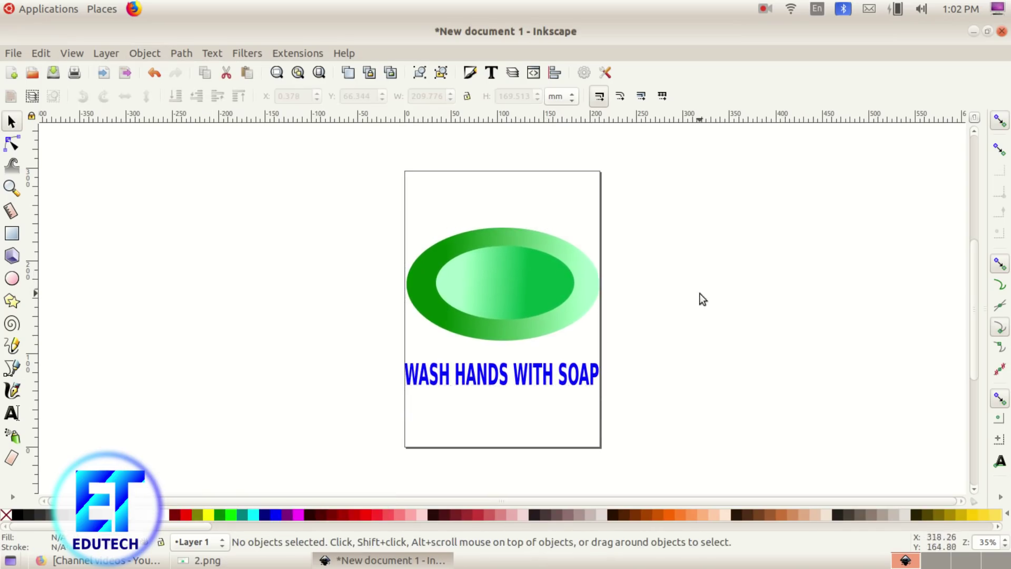
{"action": "left_click", "coordinate": [13, 53]}
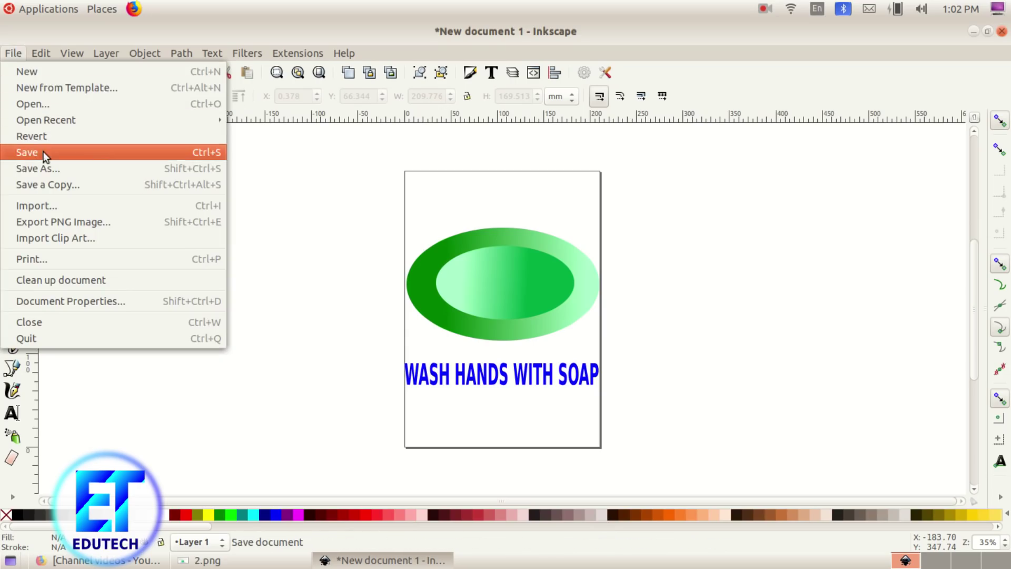
Step: Save the drawing as an SVG in the Exam10 folder, named with the register number and '_1'
{"action": "left_click", "coordinate": [51, 169]}
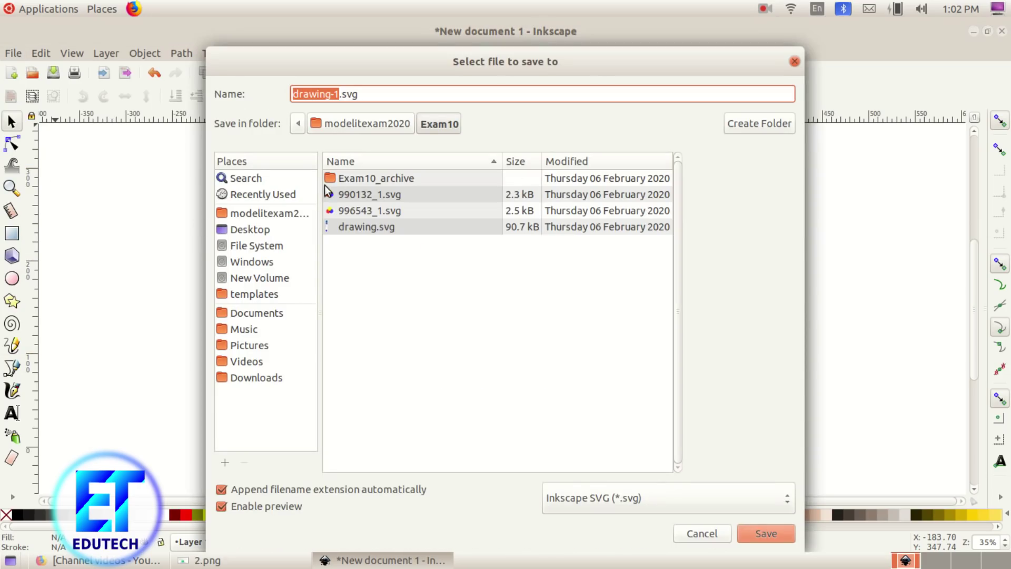
{"action": "left_click", "coordinate": [270, 211]}
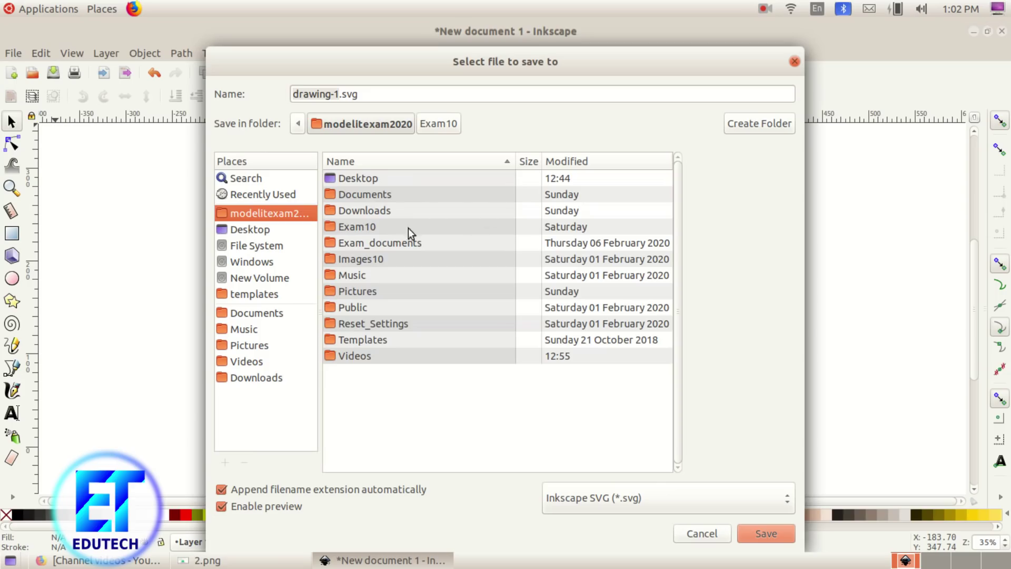
{"action": "double_click", "coordinate": [409, 229]}
{"action": "left_click", "coordinate": [335, 94]}
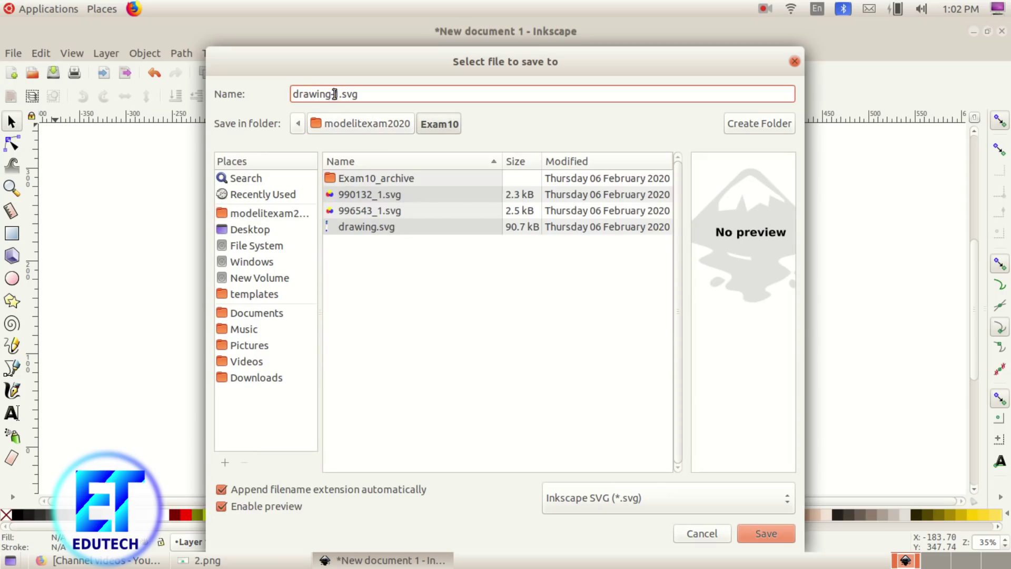
{"action": "left_click_drag", "start_coordinate": [340, 94], "coordinate": [298, 94]}
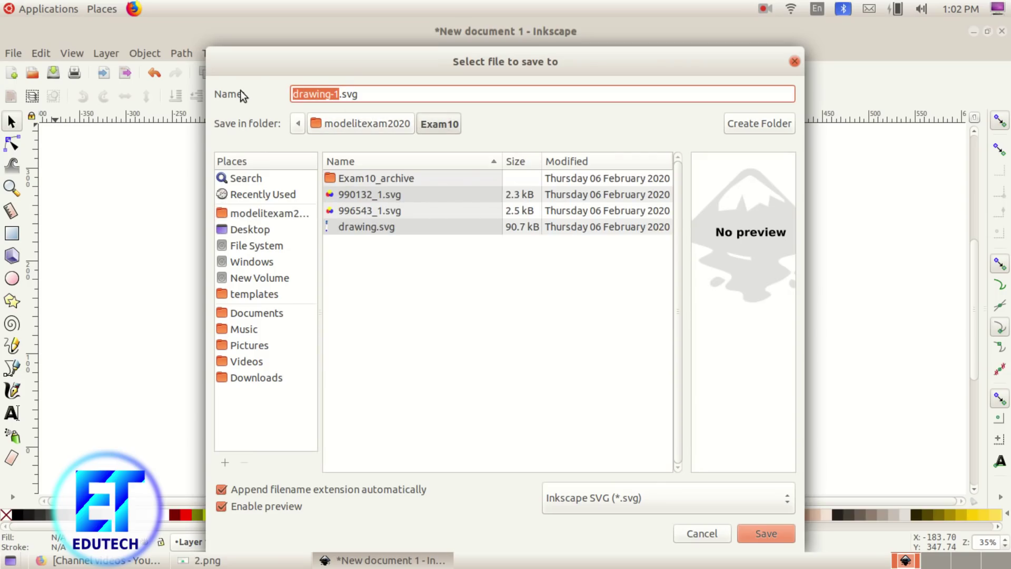
{"action": "type", "text": "5677"}
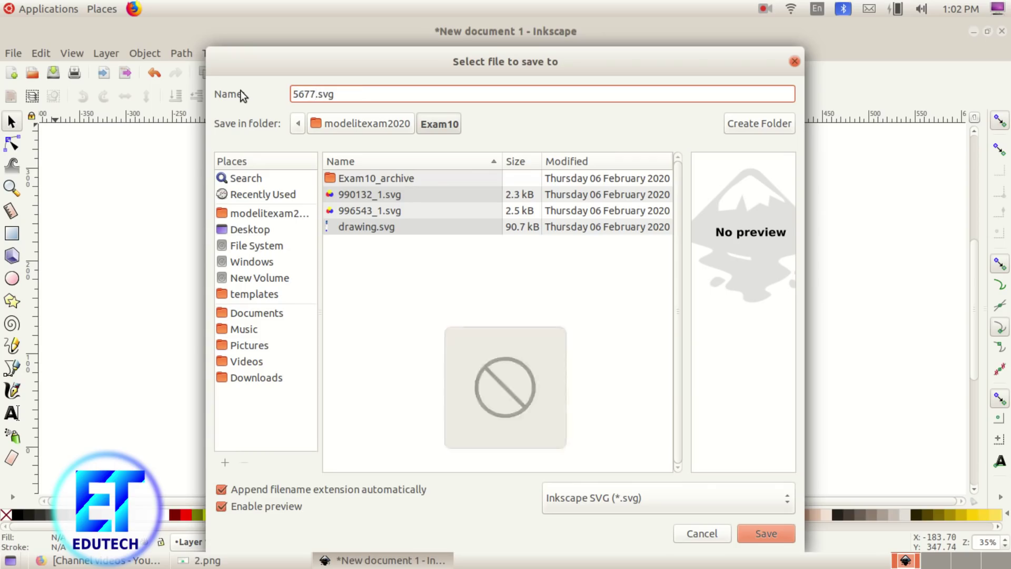
{"action": "type", "text": "56"}
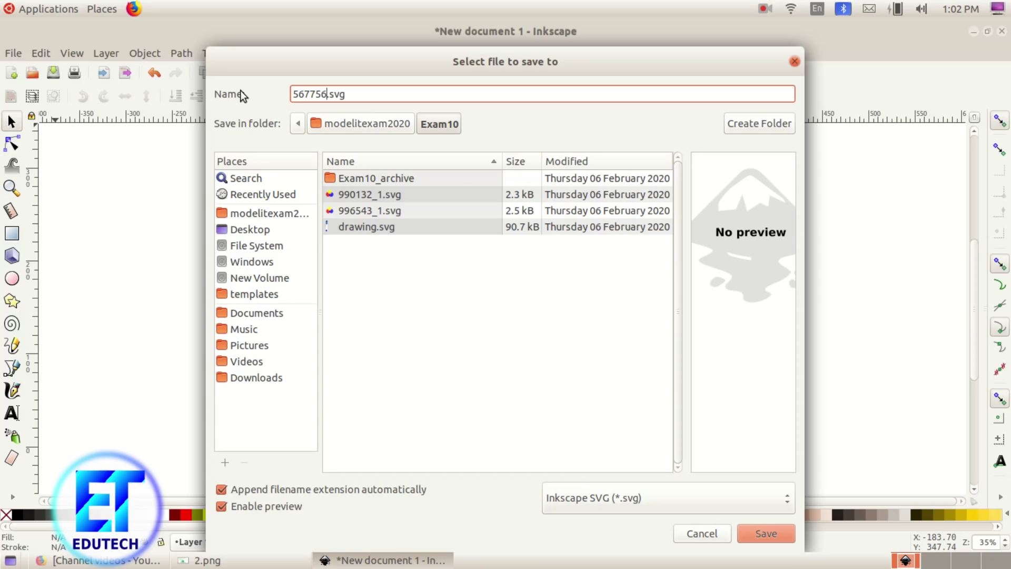
{"action": "type", "text": "_1"}
{"action": "left_click", "coordinate": [770, 529]}
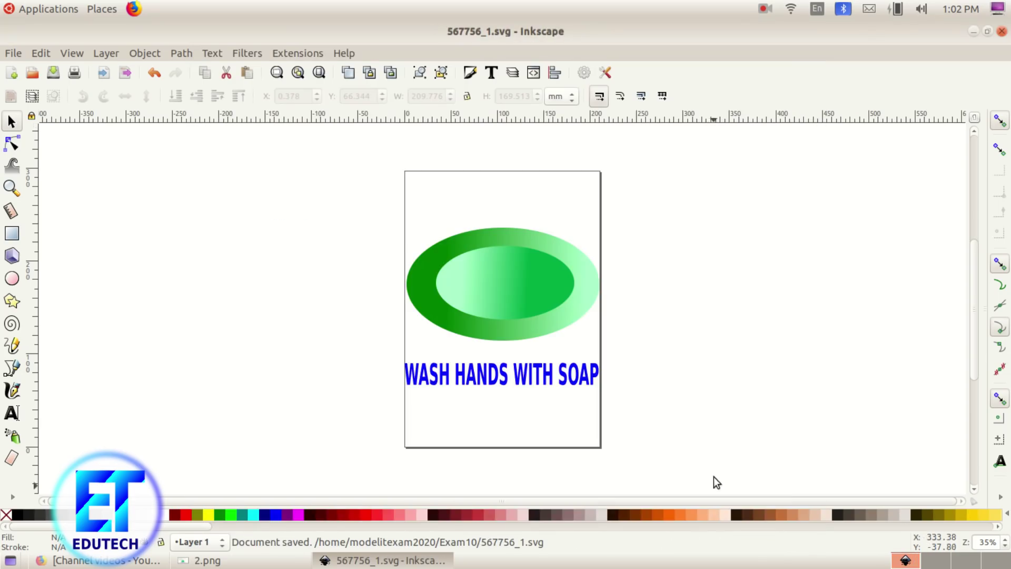
Step: Switch to the 3.png task sheet showing the PLANT HEALTH 2020 logo, then open Applications
{"action": "key", "text": "alt+Tab"}
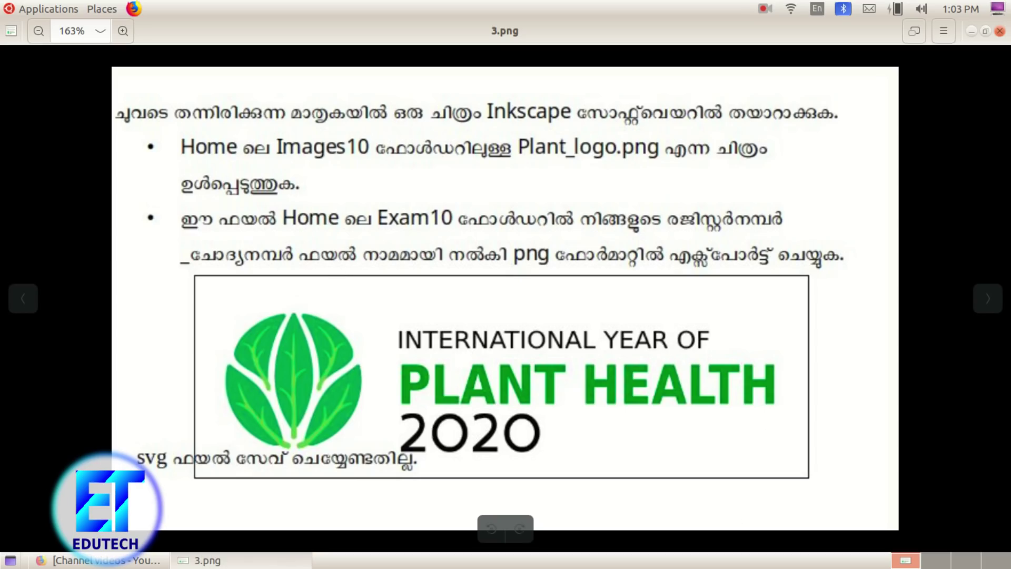
{"action": "left_click", "coordinate": [44, 10]}
{"action": "mouse_move", "coordinate": [61, 30]}
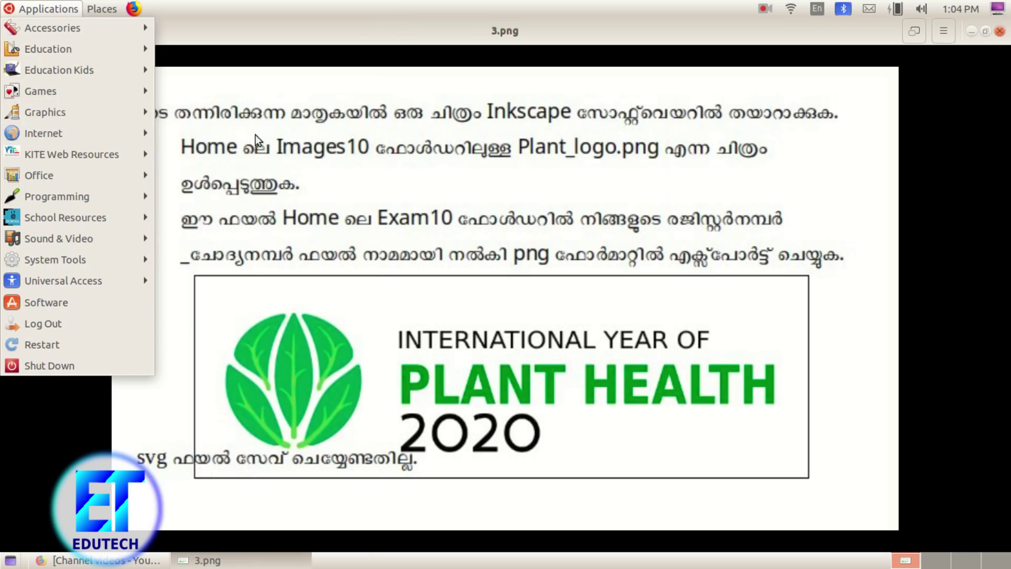
Step: Launch Inkscape from Applications > Graphics to get a new blank document
{"action": "mouse_move", "coordinate": [84, 112]}
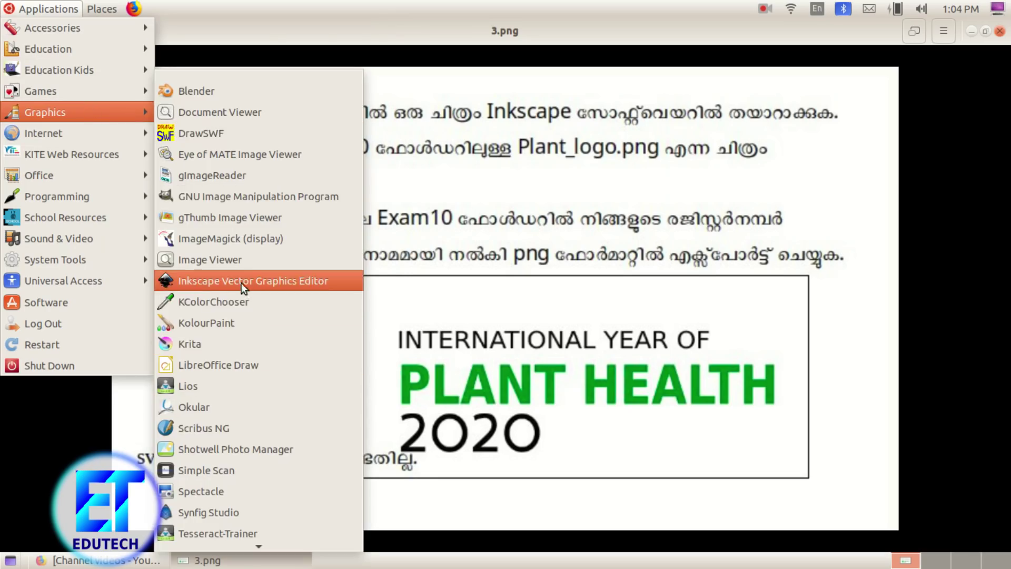
{"action": "left_click", "coordinate": [241, 283]}
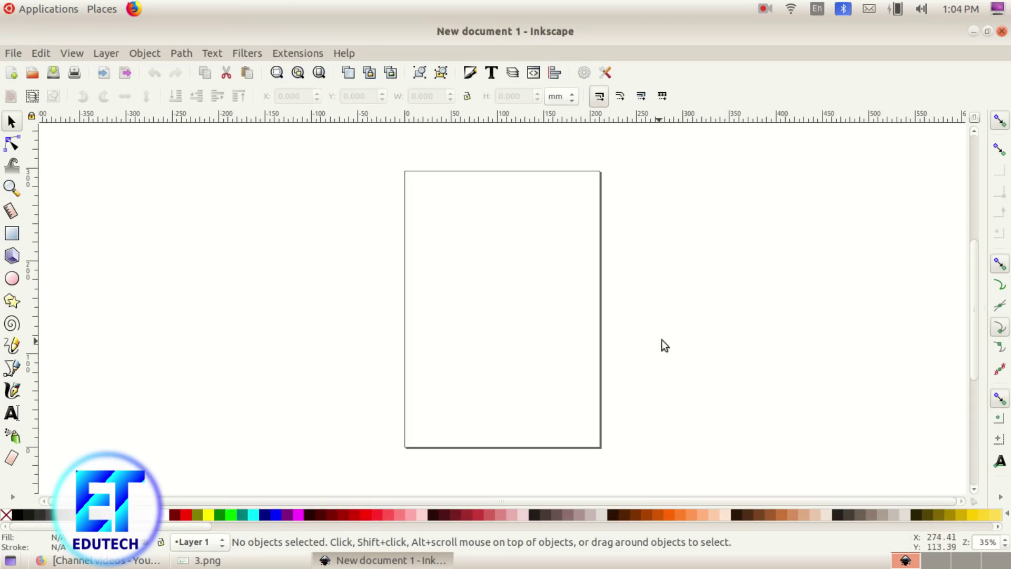
{"action": "left_click", "coordinate": [279, 562]}
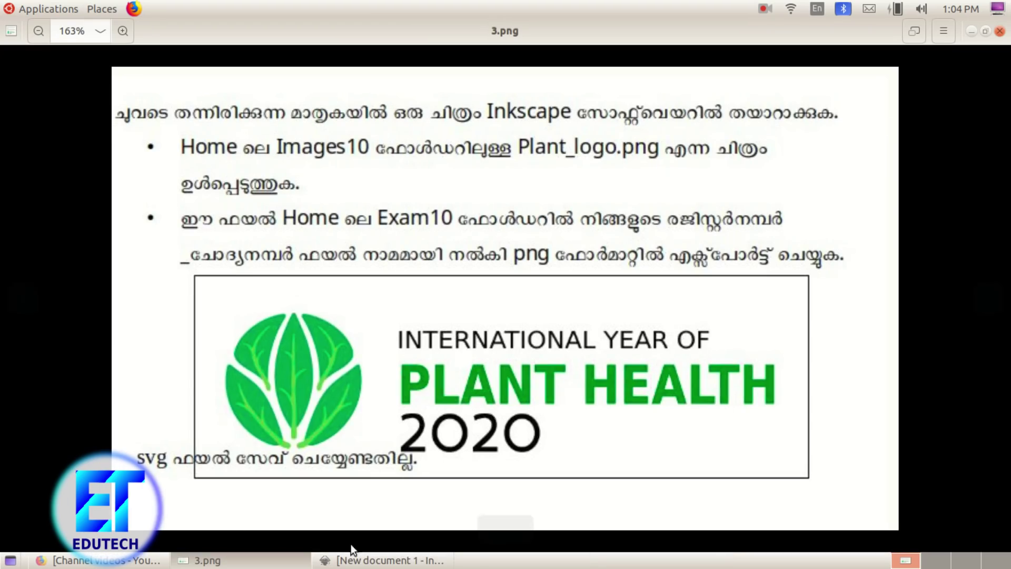
{"action": "left_click", "coordinate": [379, 560]}
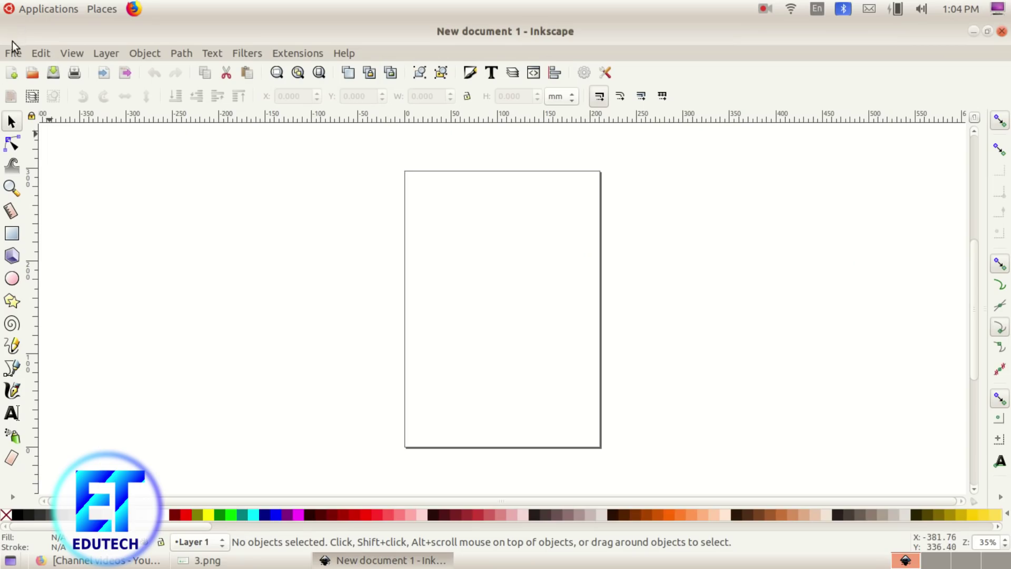
Step: Turn off Show page border in Document Properties
{"action": "left_click", "coordinate": [11, 49]}
{"action": "left_click", "coordinate": [82, 302]}
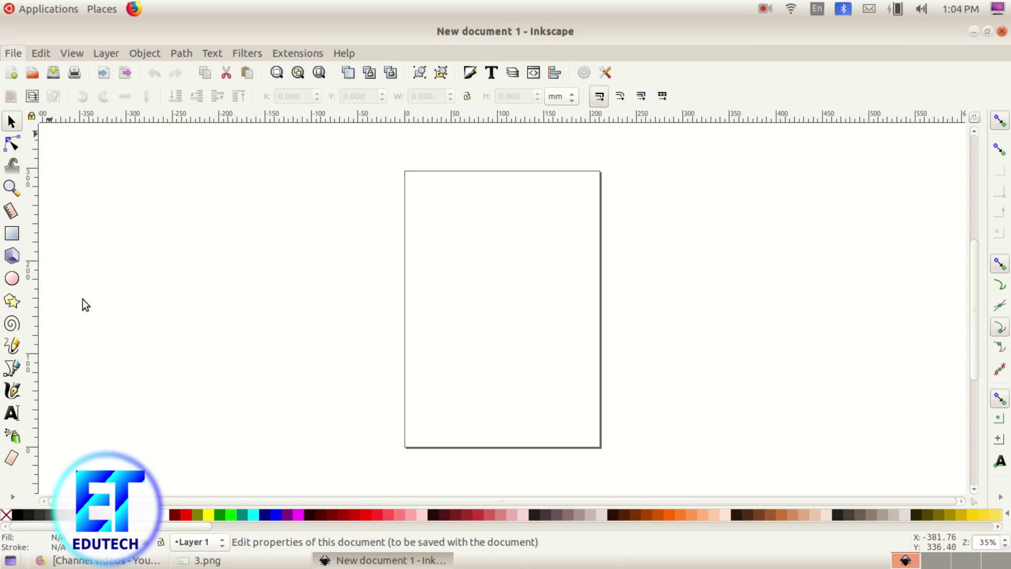
{"action": "left_click", "coordinate": [743, 488]}
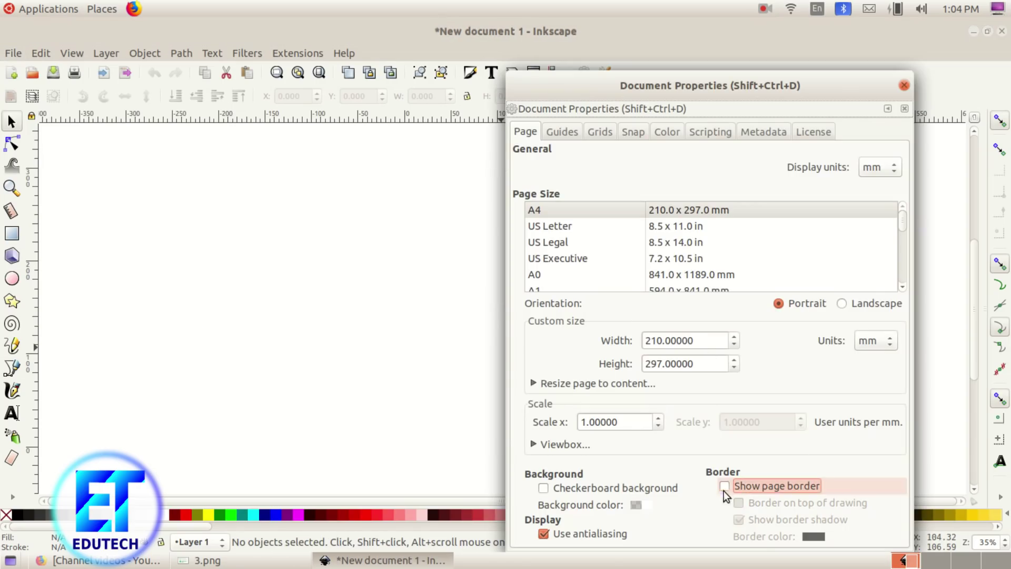
{"action": "left_click", "coordinate": [904, 86]}
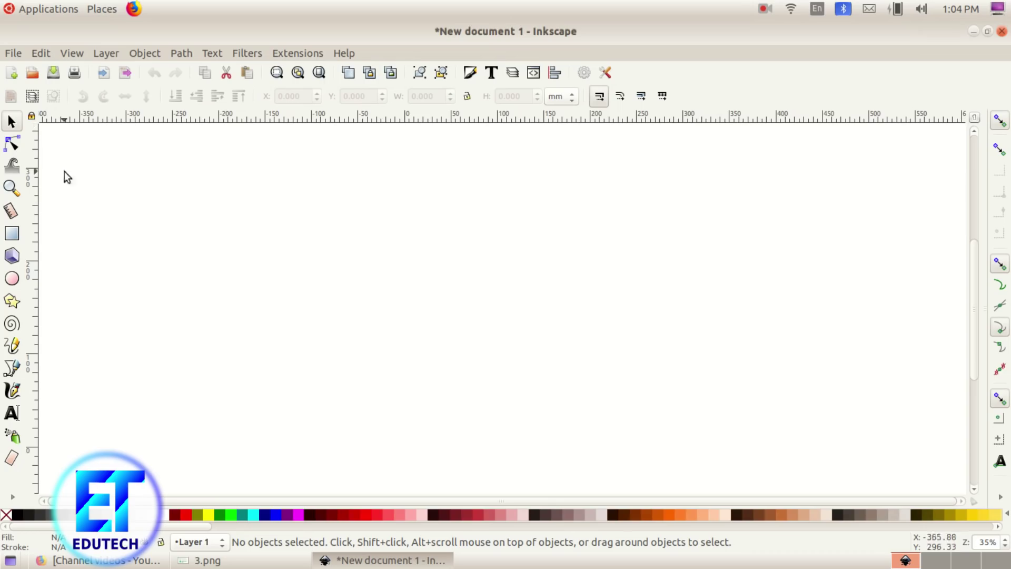
{"action": "left_click", "coordinate": [272, 560]}
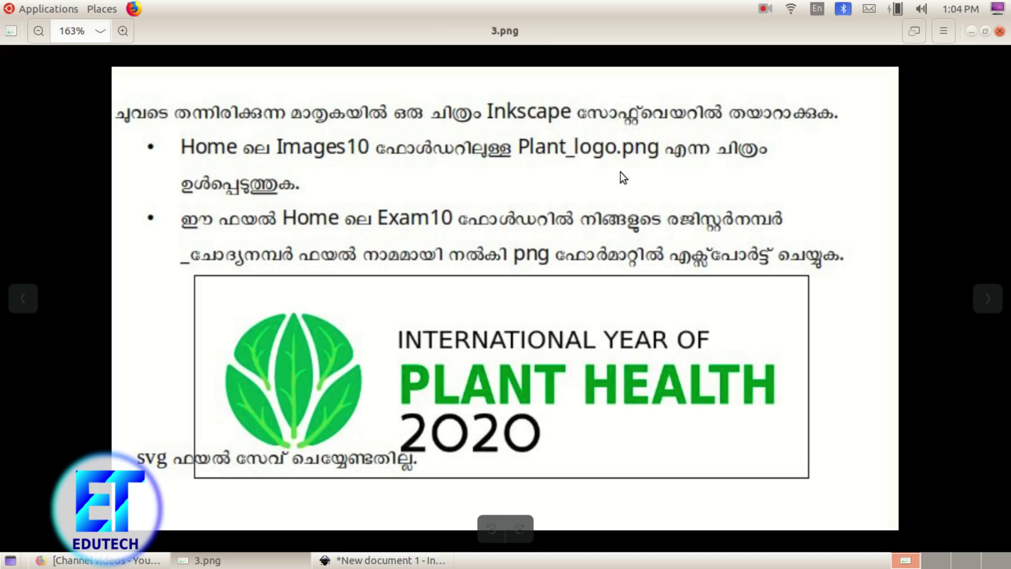
{"action": "left_click", "coordinate": [381, 560]}
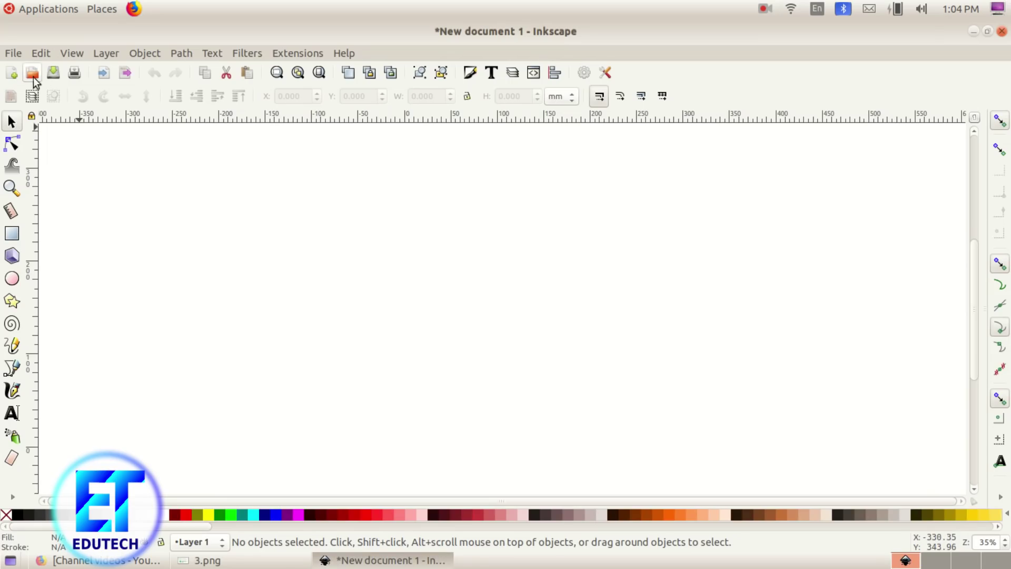
Step: Import Plant_logo.png from the Images10 folder into the drawing
{"action": "left_click", "coordinate": [11, 53]}
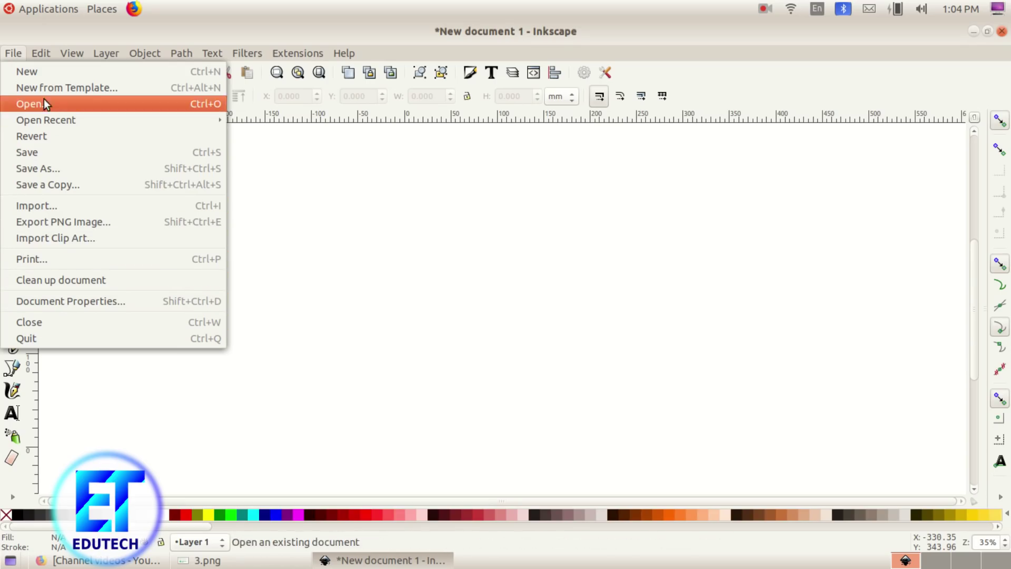
{"action": "left_click", "coordinate": [29, 205]}
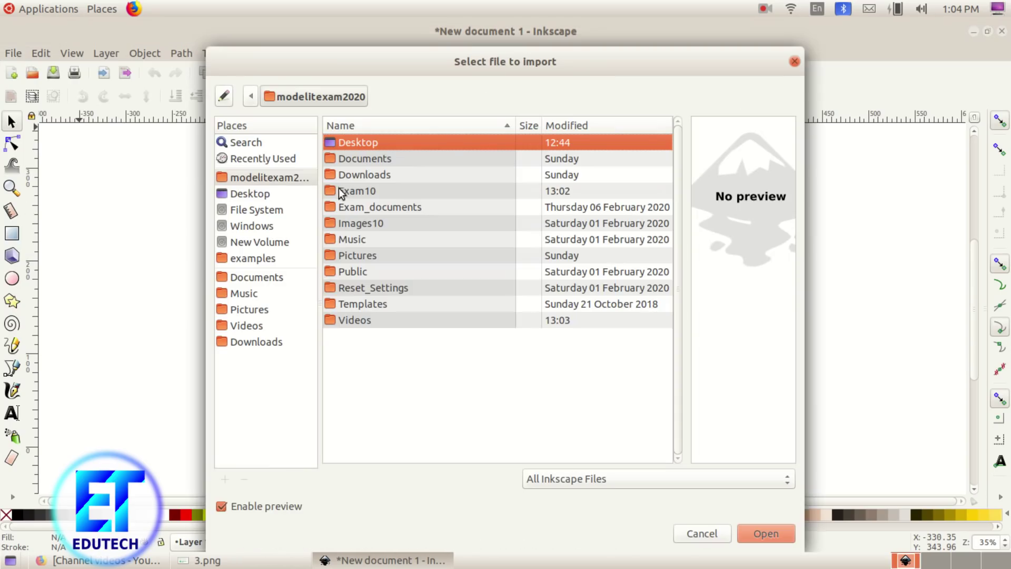
{"action": "left_click", "coordinate": [259, 178]}
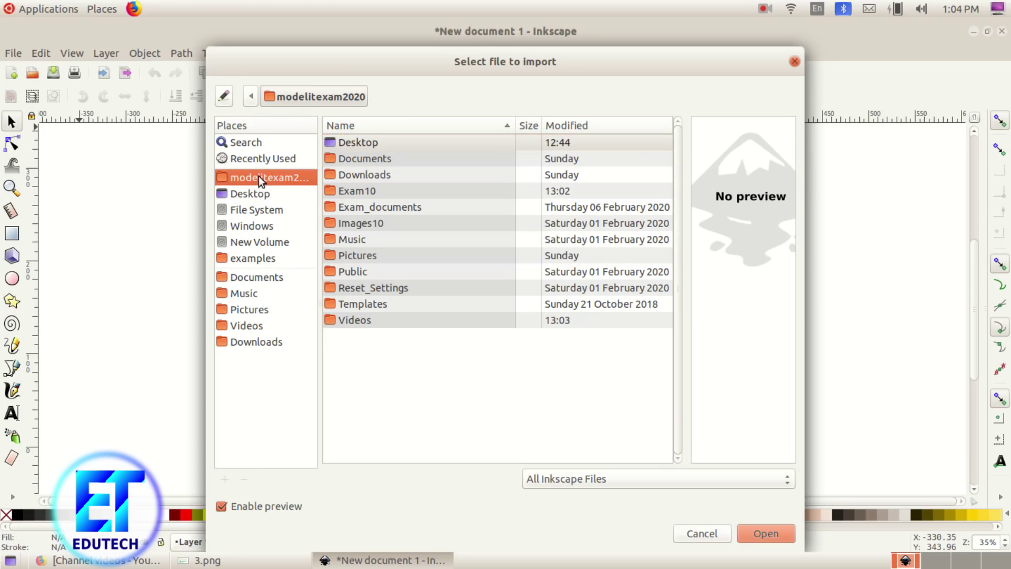
{"action": "double_click", "coordinate": [358, 221]}
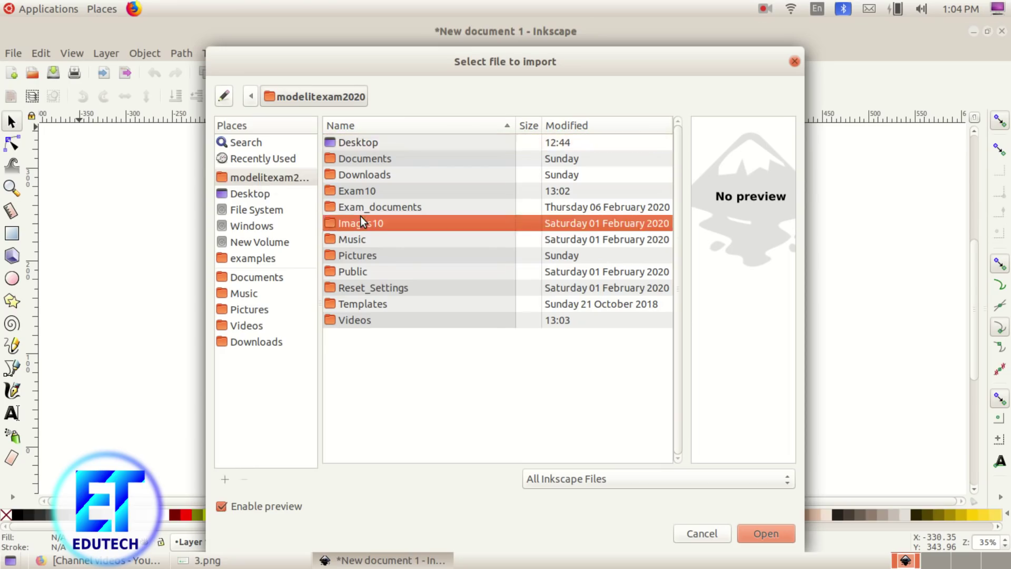
{"action": "double_click", "coordinate": [367, 288]}
{"action": "left_click", "coordinate": [614, 404]}
Step: Move the leaf logo to the left of the page and enlarge it slightly
{"action": "left_click_drag", "start_coordinate": [614, 404], "coordinate": [264, 266]}
{"action": "left_click_drag", "start_coordinate": [294, 297], "coordinate": [357, 360]}
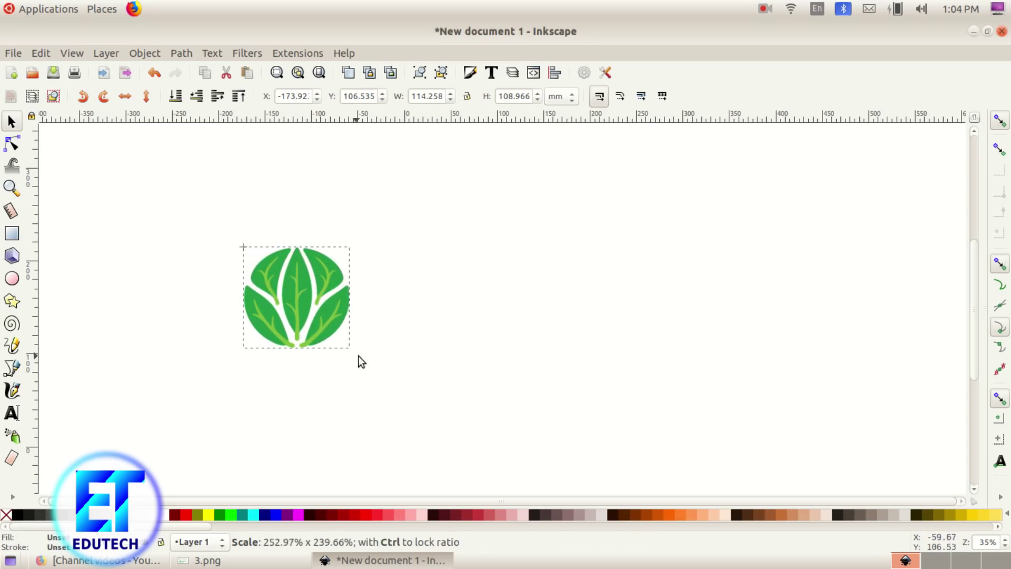
{"action": "left_click_drag", "start_coordinate": [308, 306], "coordinate": [241, 271]}
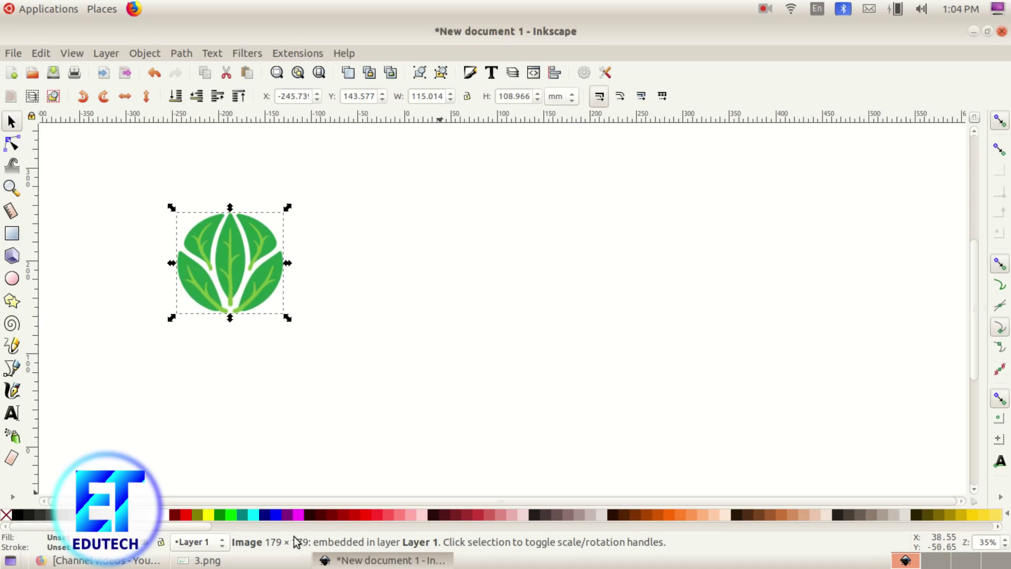
{"action": "left_click", "coordinate": [295, 559]}
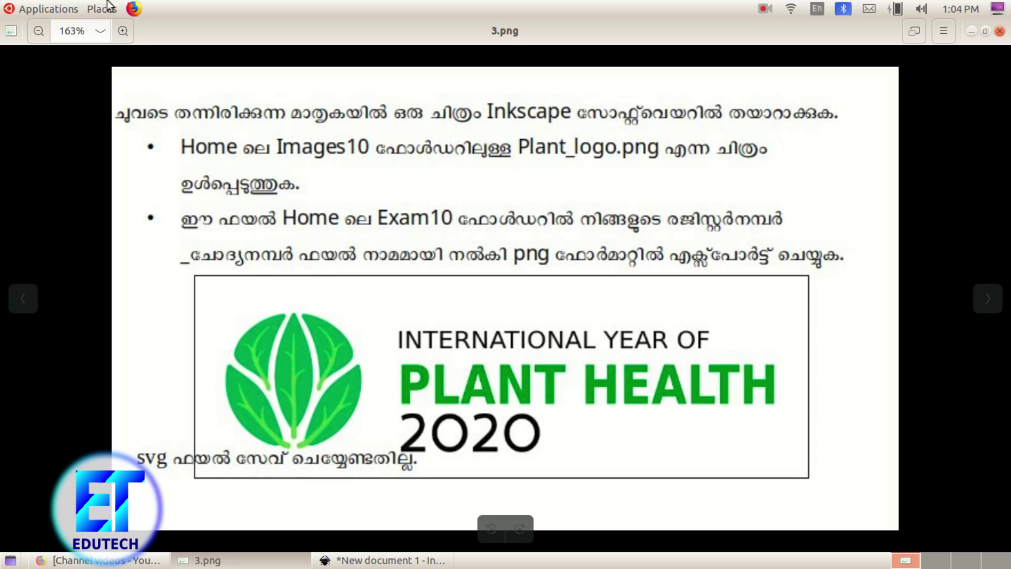
{"action": "left_click", "coordinate": [390, 559]}
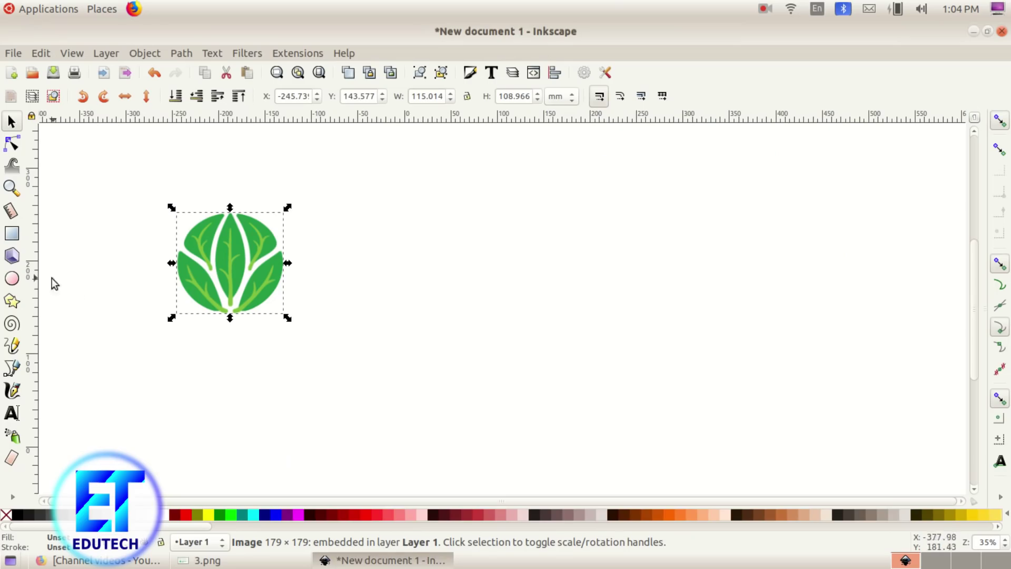
{"action": "left_click", "coordinate": [12, 233]}
Step: Draw a wide rectangle right of the logo and set its fill to No paint
{"action": "left_click_drag", "start_coordinate": [314, 219], "coordinate": [783, 371]}
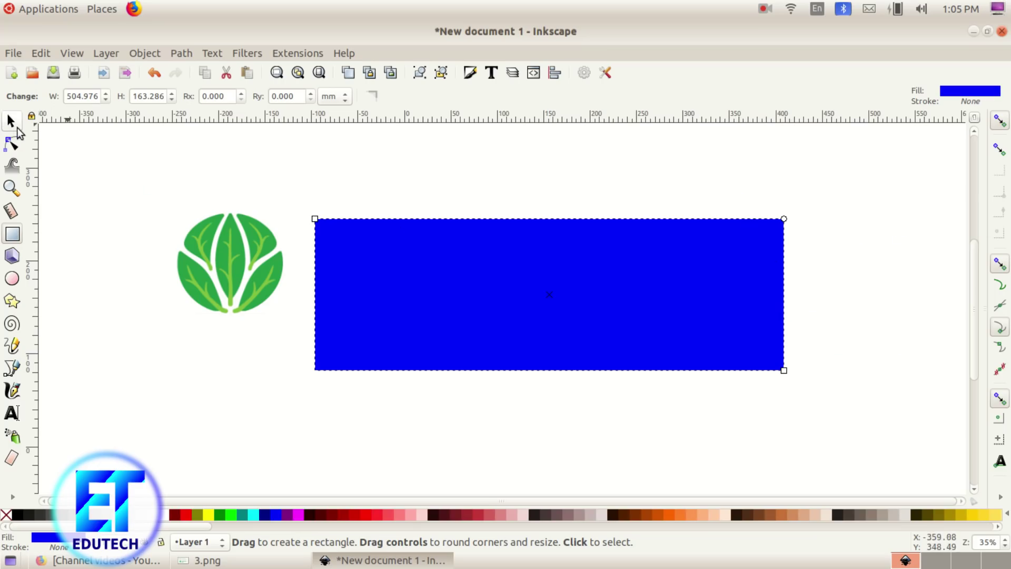
{"action": "left_click", "coordinate": [11, 123]}
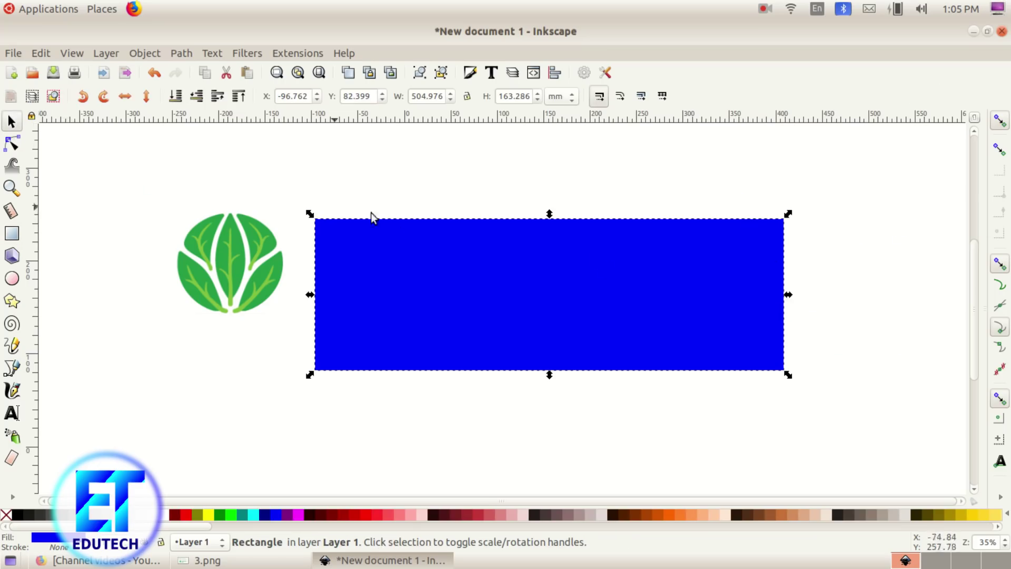
{"action": "left_click", "coordinate": [134, 59]}
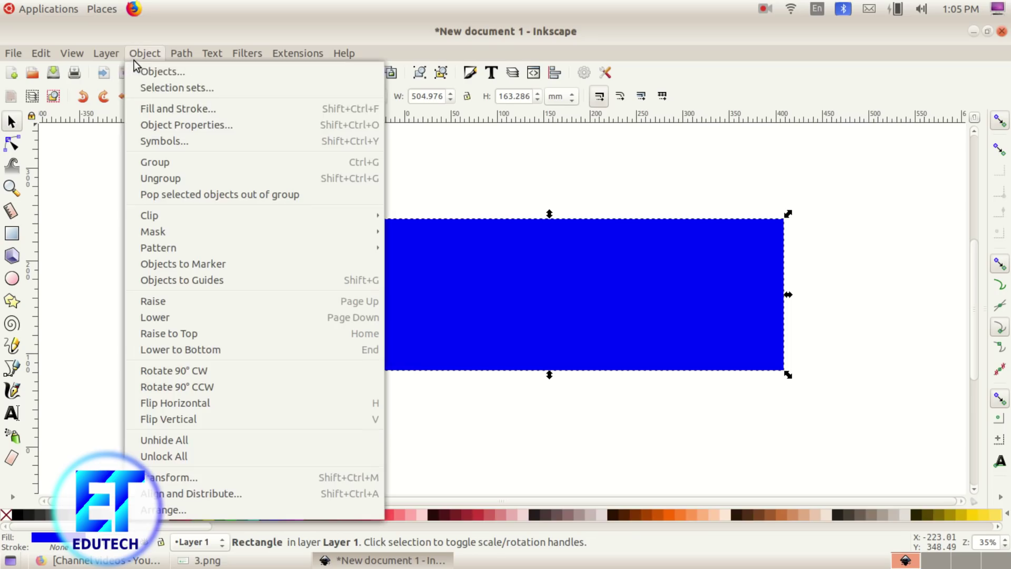
{"action": "left_click", "coordinate": [147, 109]}
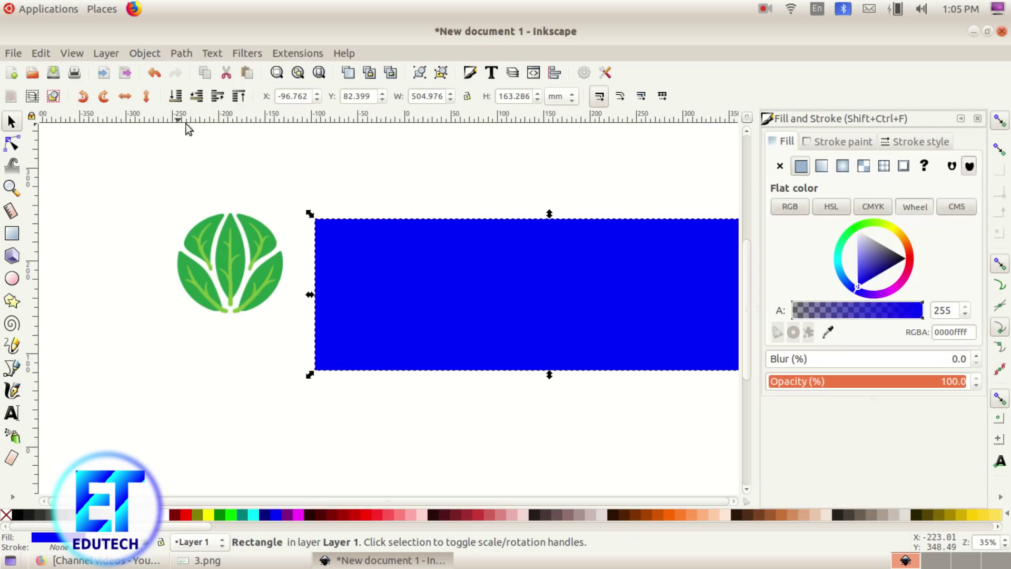
{"action": "left_click", "coordinate": [780, 167]}
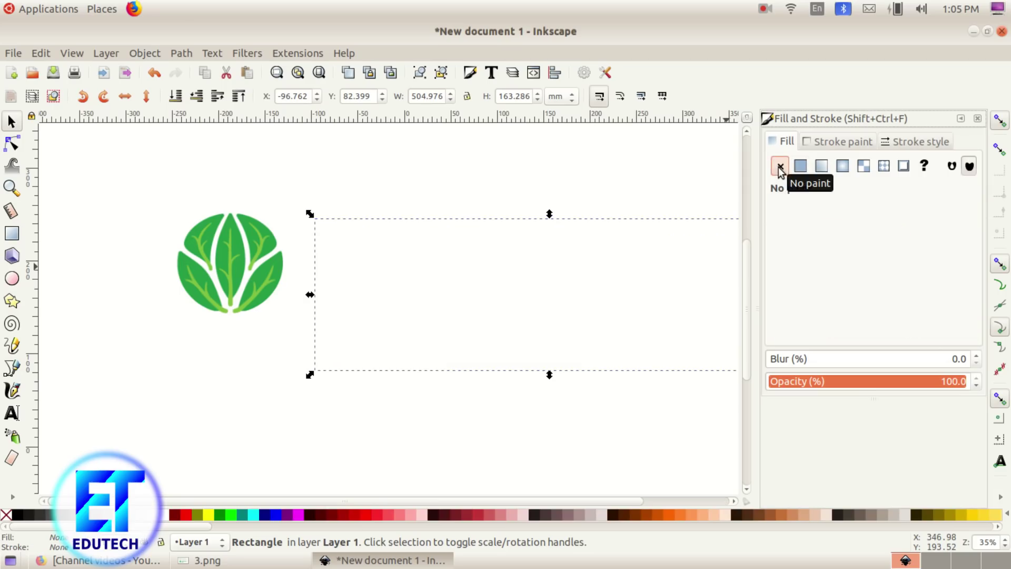
Step: Give the rectangle a flat black outline with a 2 mm stroke width
{"action": "left_click", "coordinate": [843, 141]}
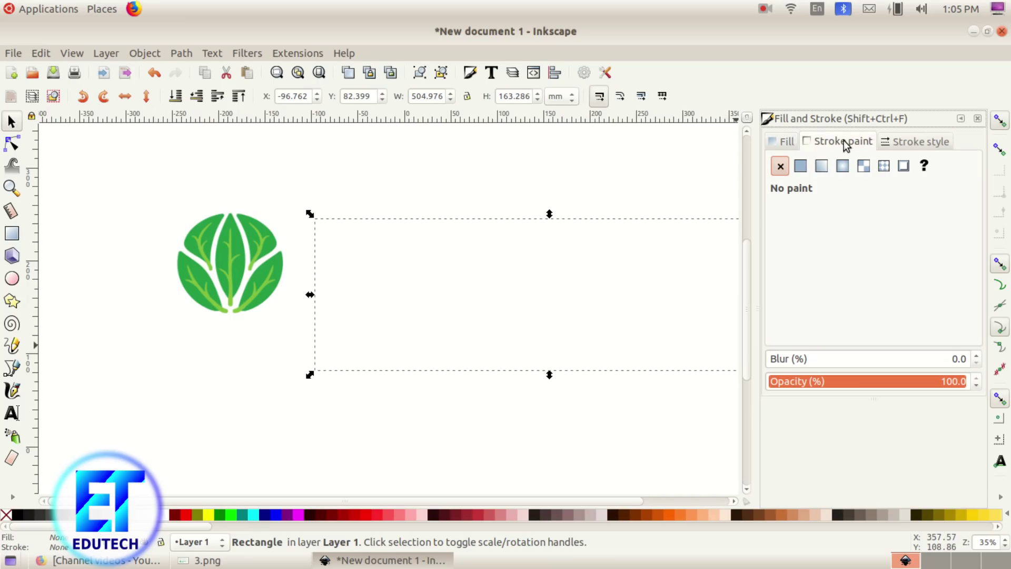
{"action": "left_click", "coordinate": [798, 167]}
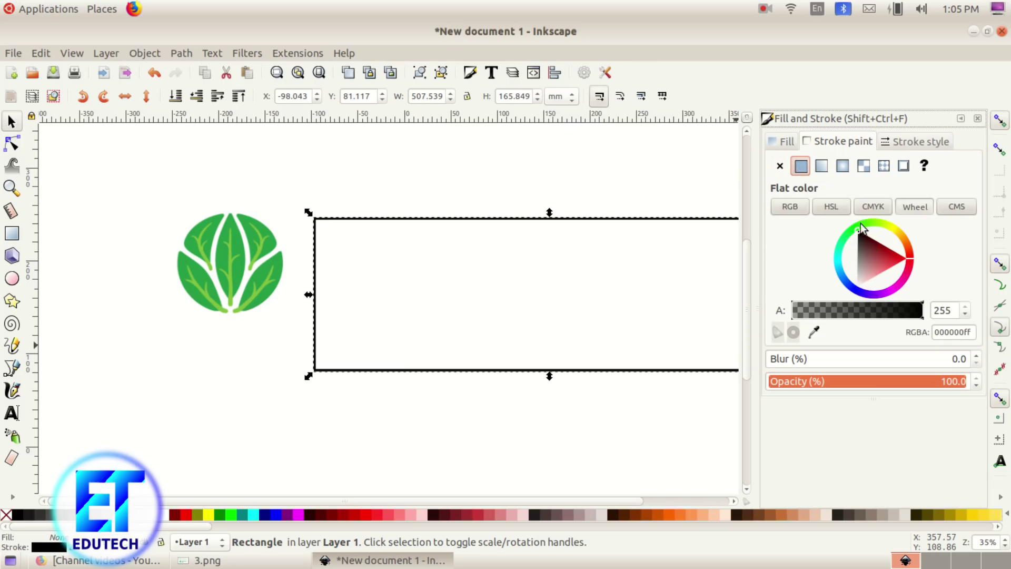
{"action": "mouse_move", "coordinate": [861, 232]}
{"action": "left_mouse_down"}
{"action": "mouse_move", "coordinate": [885, 259]}
{"action": "mouse_move", "coordinate": [858, 231]}
{"action": "left_mouse_up"}
{"action": "left_click", "coordinate": [943, 141]}
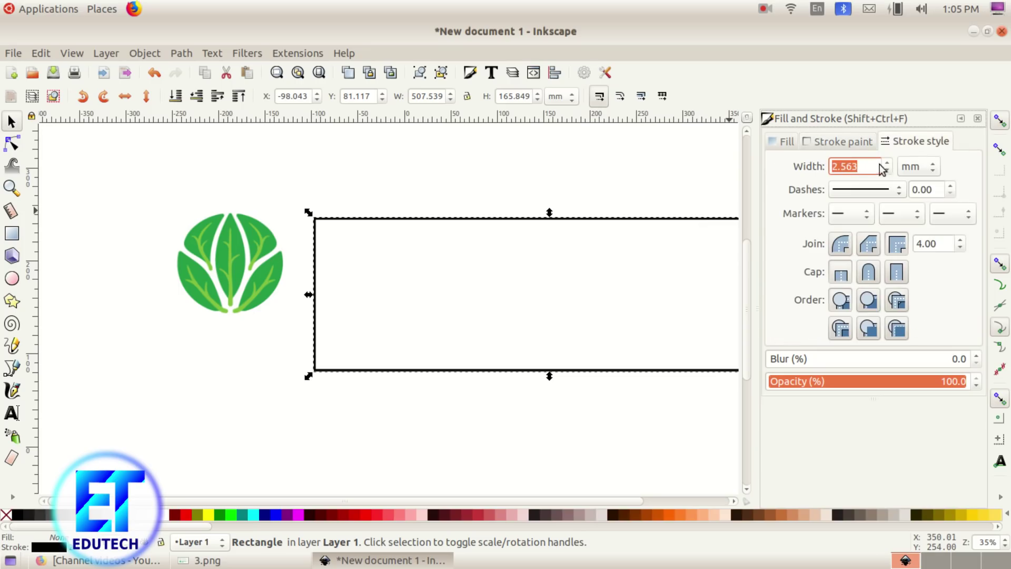
{"action": "left_click_drag", "start_coordinate": [873, 165], "coordinate": [809, 162]}
{"action": "type", "text": "2"}
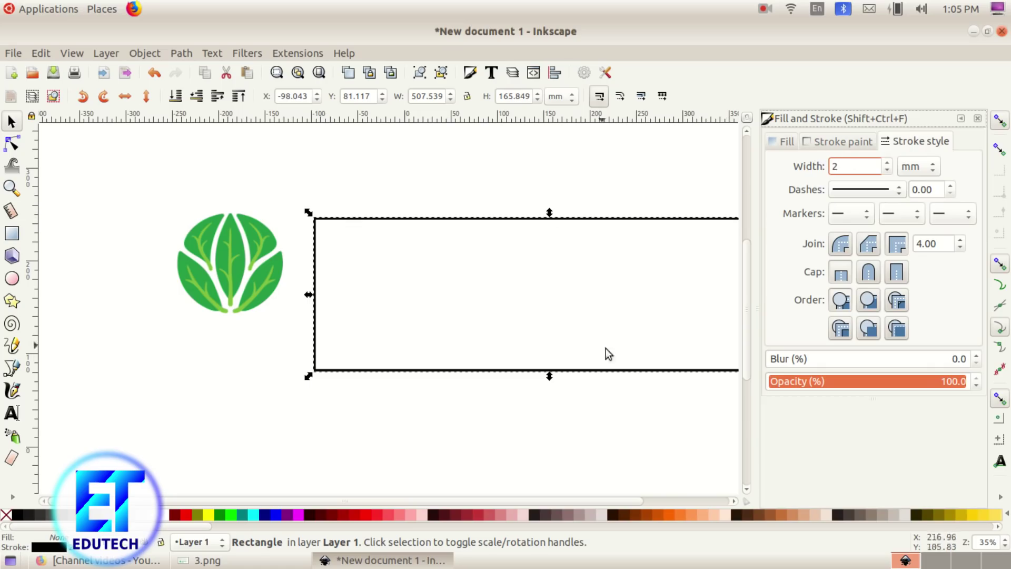
{"action": "left_click", "coordinate": [978, 119]}
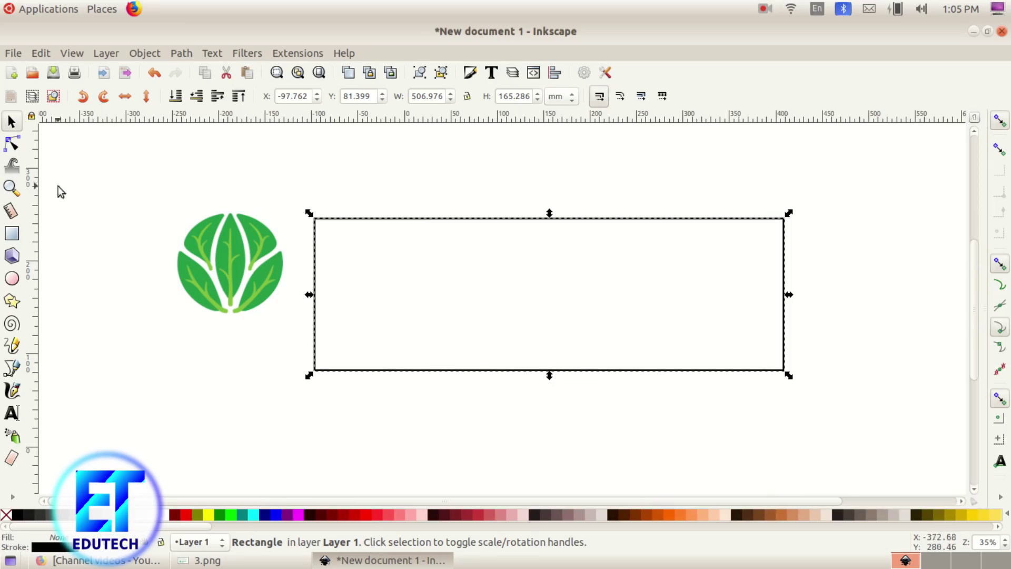
Step: Move the box against the logo, then place the slightly enlarged leaf inside its left part
{"action": "left_click", "coordinate": [12, 122]}
{"action": "left_click", "coordinate": [559, 329]}
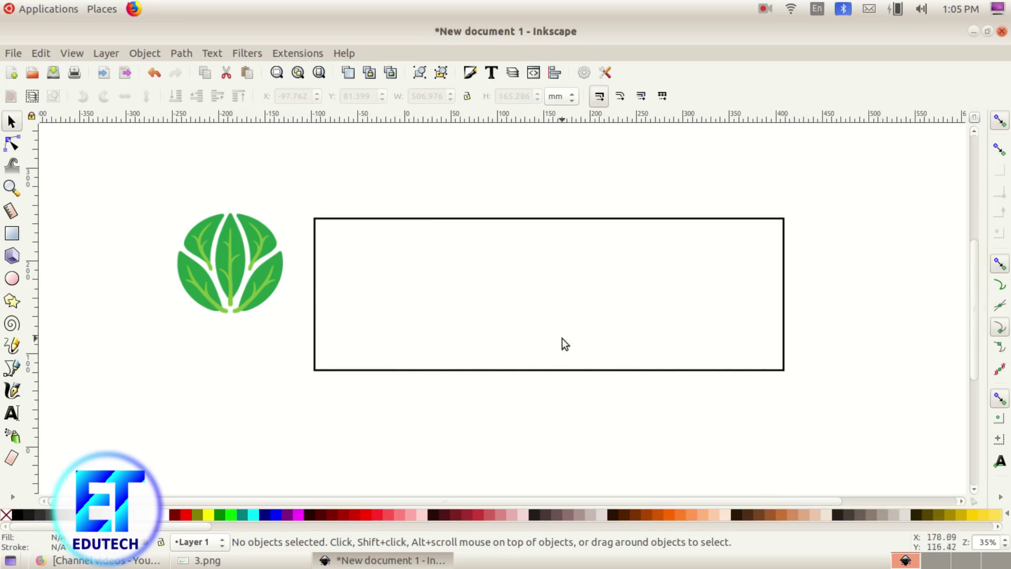
{"action": "left_click_drag", "start_coordinate": [563, 371], "coordinate": [540, 371]}
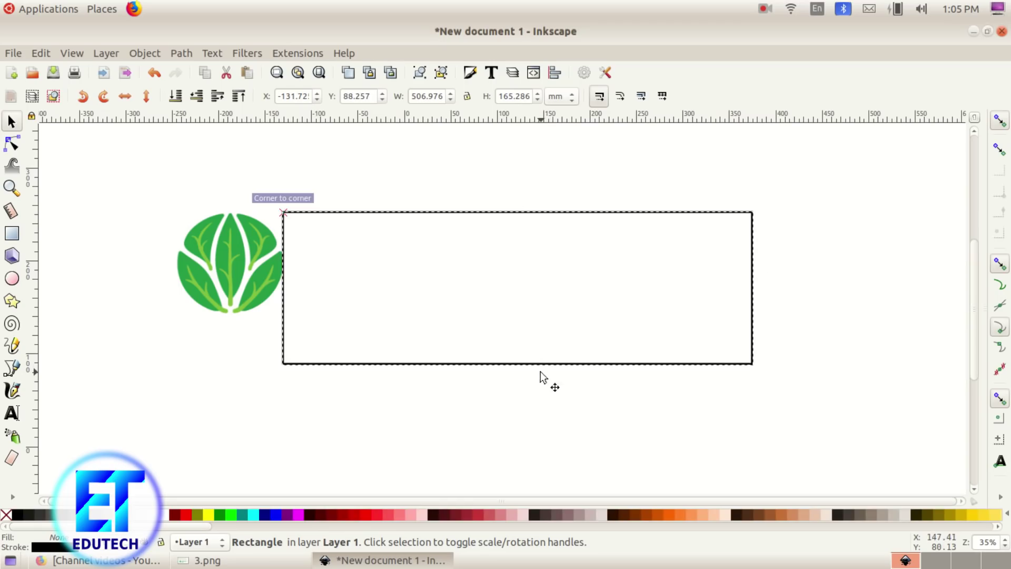
{"action": "left_click_drag", "start_coordinate": [227, 264], "coordinate": [353, 285]}
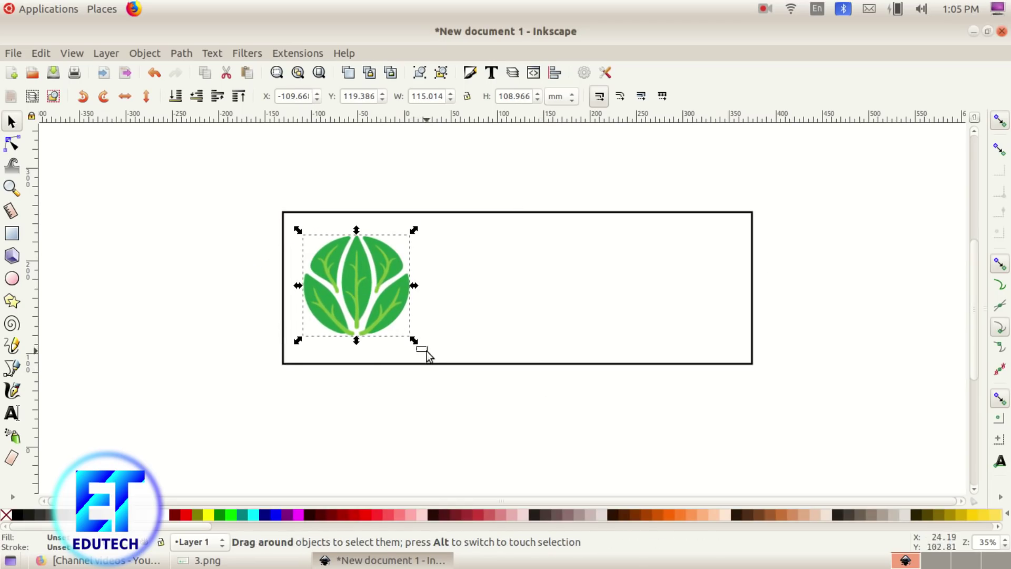
{"action": "left_click_drag", "start_coordinate": [415, 340], "coordinate": [463, 367]}
{"action": "left_click", "coordinate": [357, 312]}
{"action": "left_click_drag", "start_coordinate": [357, 312], "coordinate": [355, 310]}
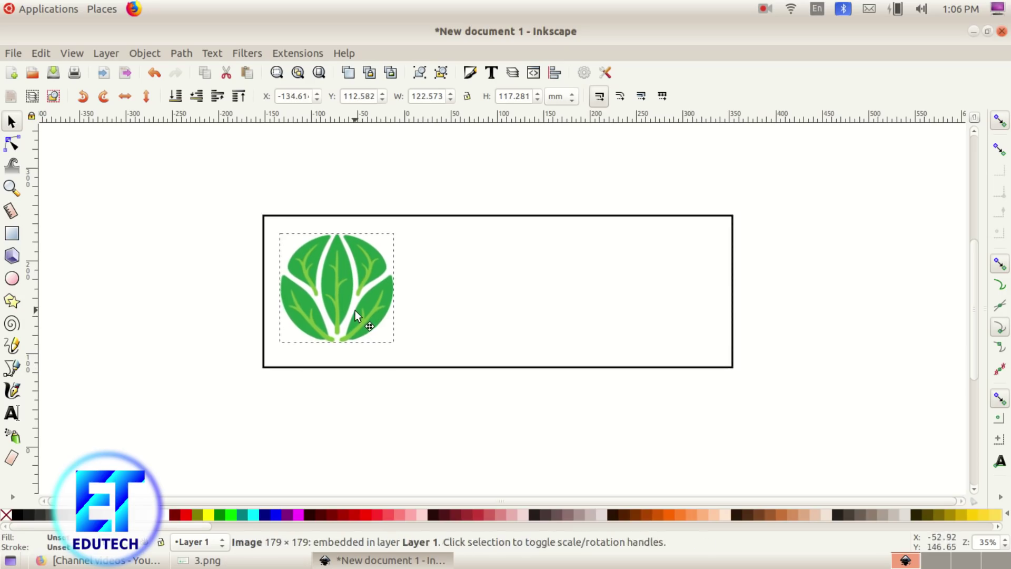
{"action": "left_click", "coordinate": [823, 343]}
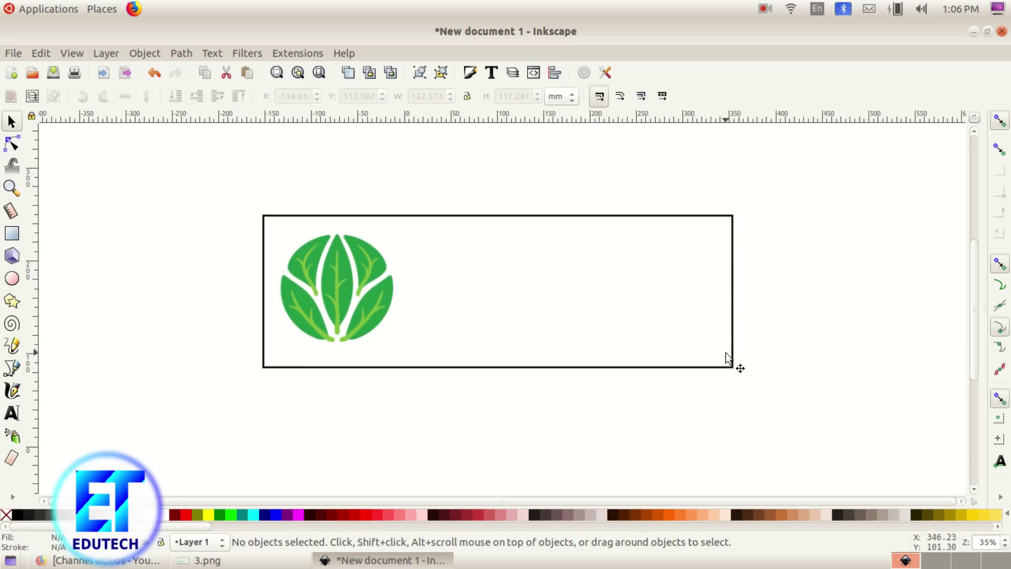
{"action": "left_click", "coordinate": [250, 558]}
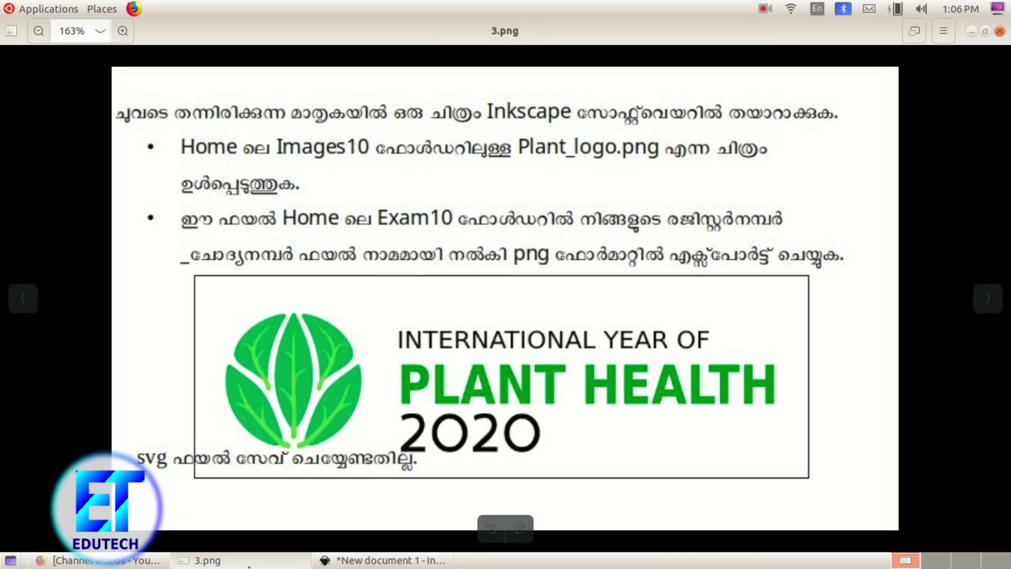
Step: Type 'INTERNATIONAL YEAR OF 2020' as a text line right of the leaf
{"action": "left_click", "coordinate": [385, 560]}
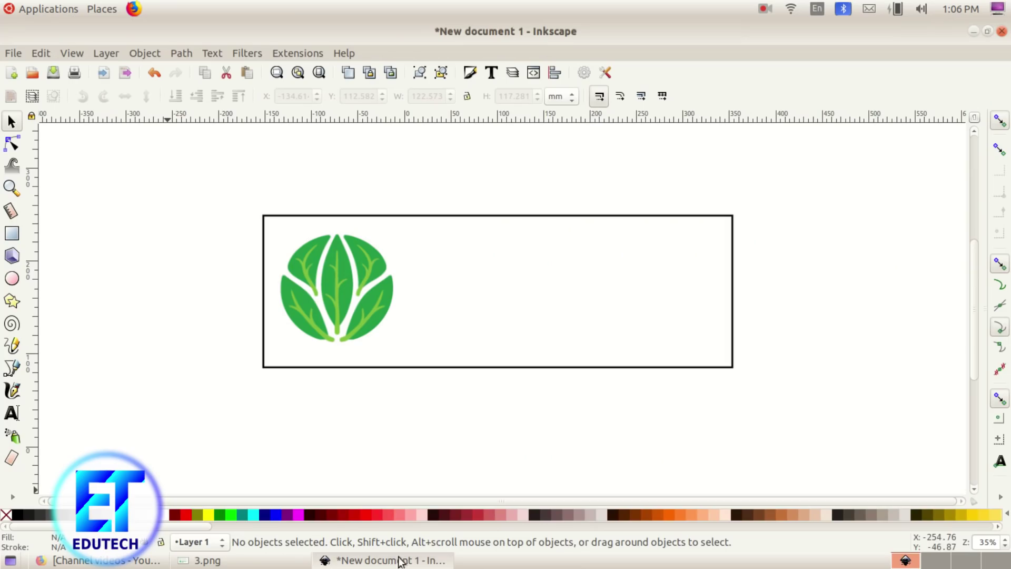
{"action": "left_click", "coordinate": [13, 414]}
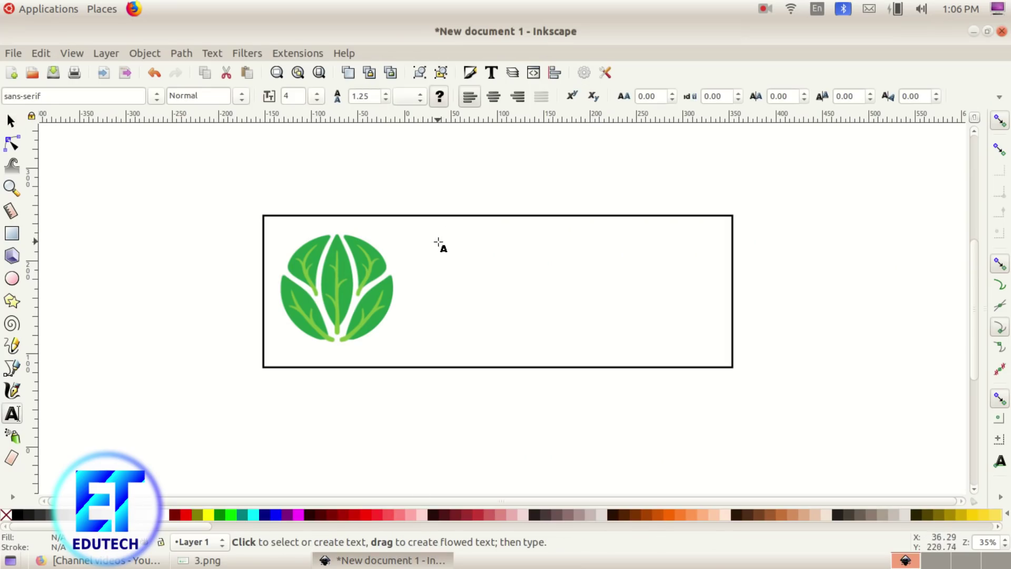
{"action": "left_click", "coordinate": [438, 236]}
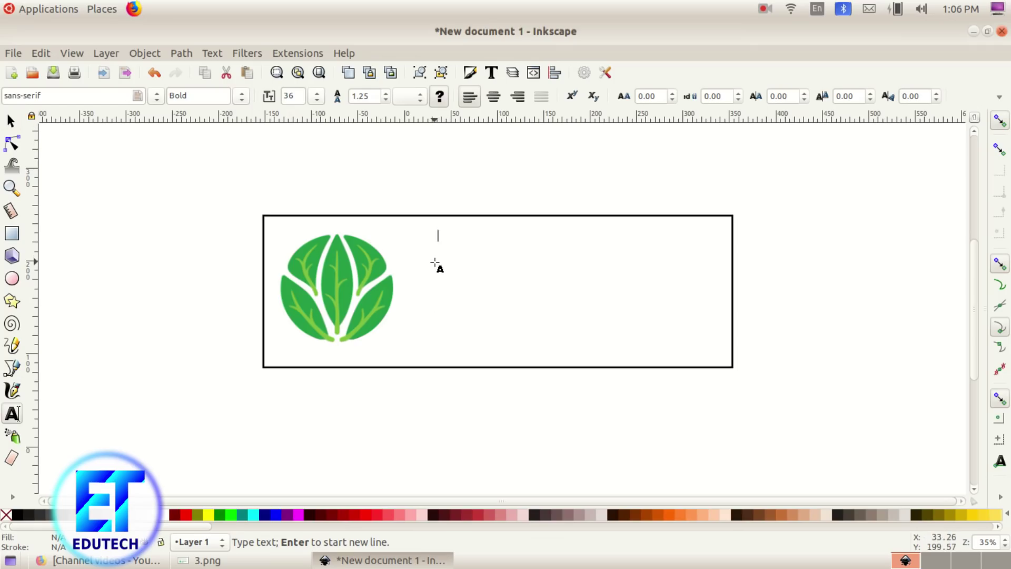
{"action": "type", "text": "INTERNATIONAL YEAR OF 2020"}
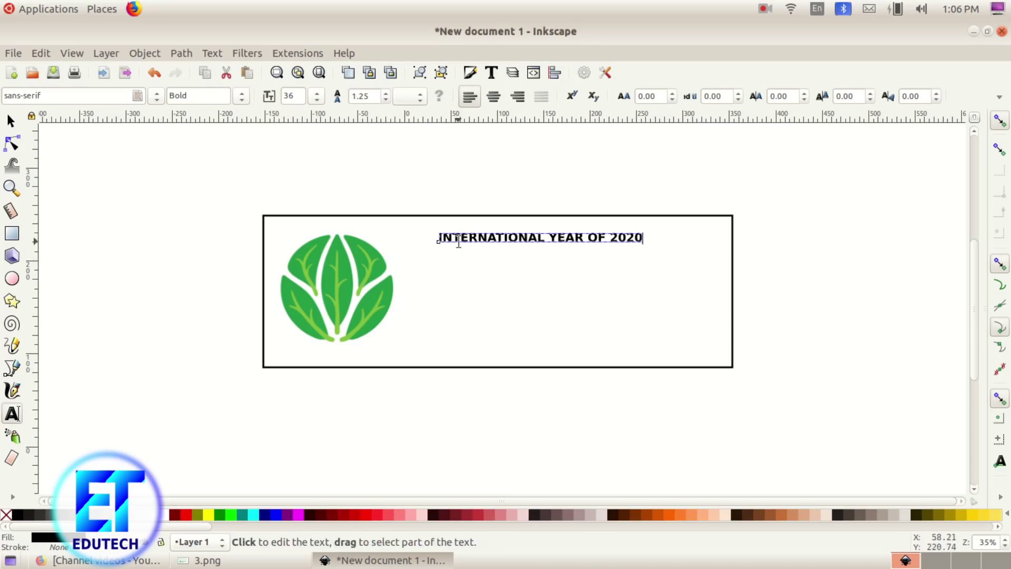
{"action": "left_click", "coordinate": [11, 121]}
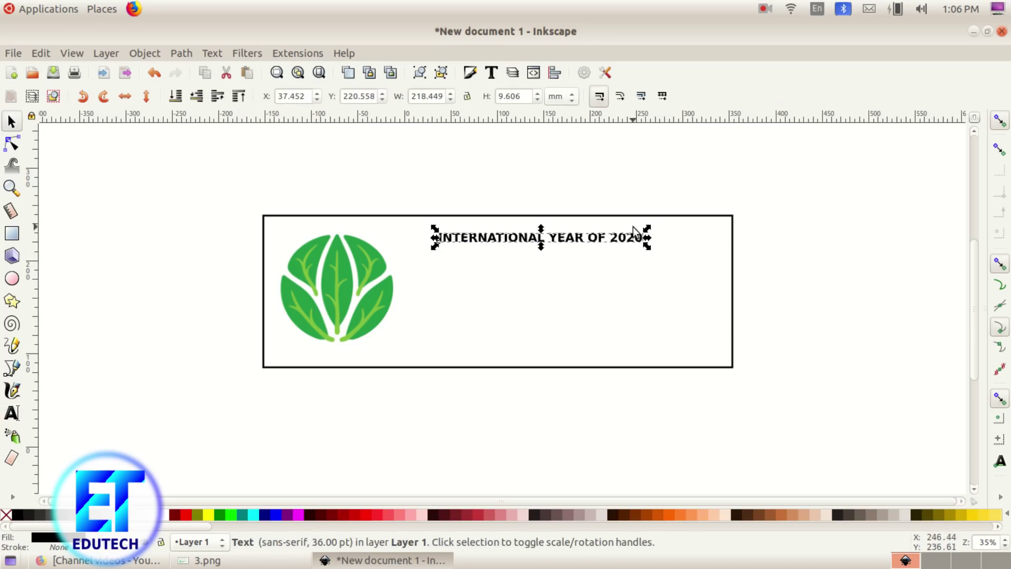
Step: Change the heading from Bold to Normal weight and enlarge it to about 354 × 36 mm
{"action": "double_click", "coordinate": [642, 240]}
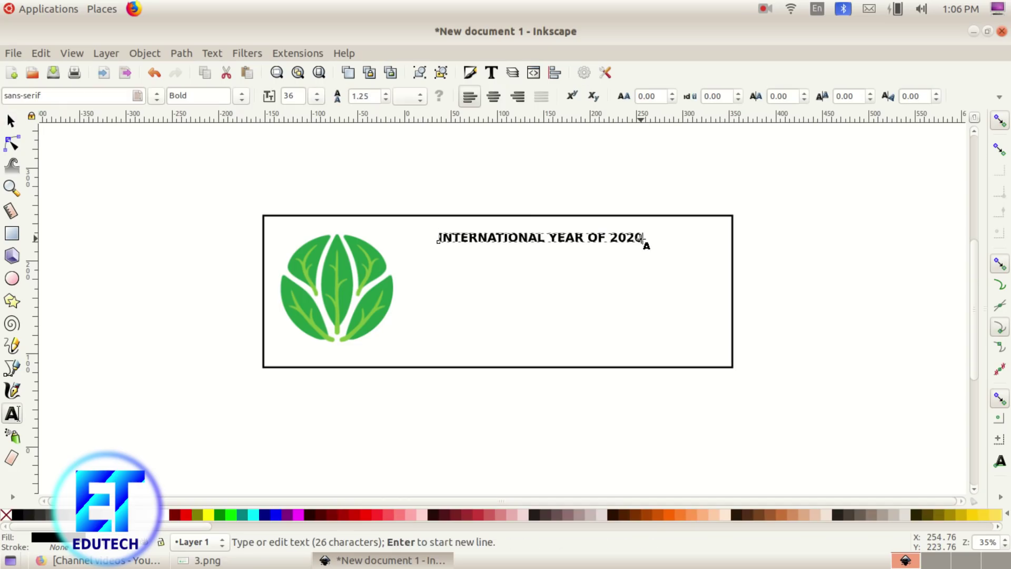
{"action": "left_click_drag", "start_coordinate": [643, 240], "coordinate": [435, 242]}
{"action": "left_click", "coordinate": [241, 96]}
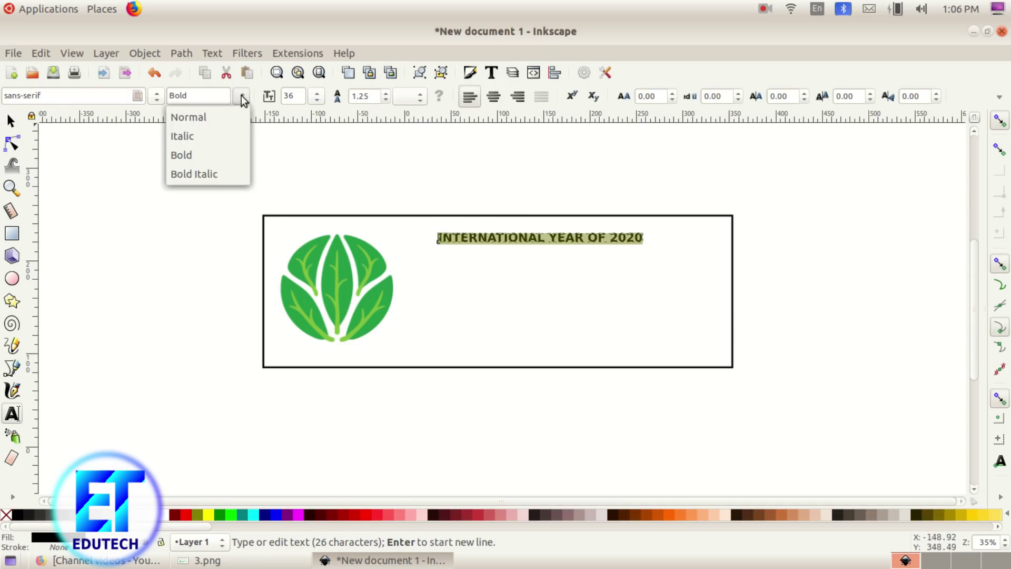
{"action": "left_click", "coordinate": [210, 116]}
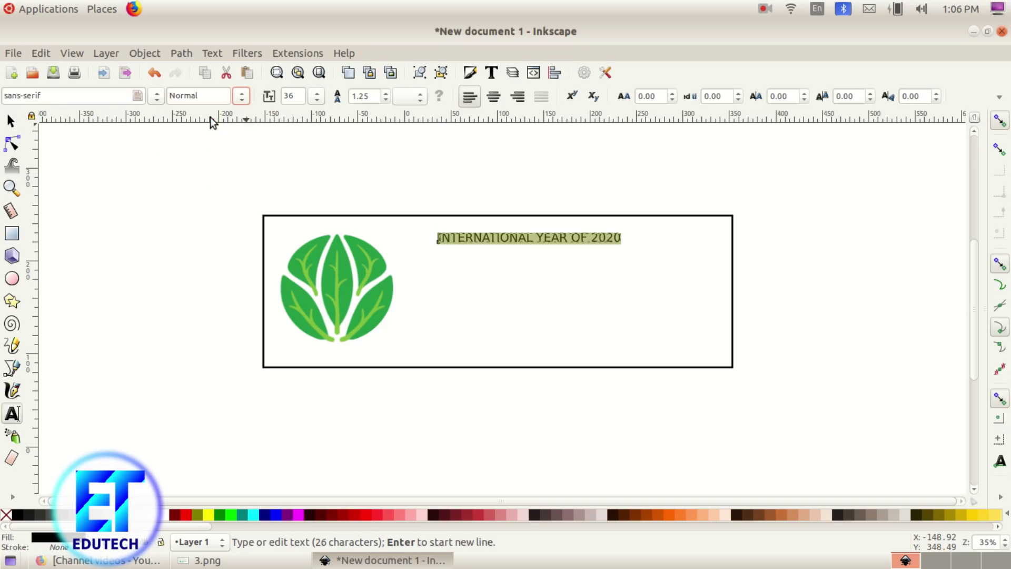
{"action": "left_click", "coordinate": [10, 121]}
{"action": "left_click_drag", "start_coordinate": [621, 245], "coordinate": [728, 271]}
{"action": "left_click", "coordinate": [758, 283]}
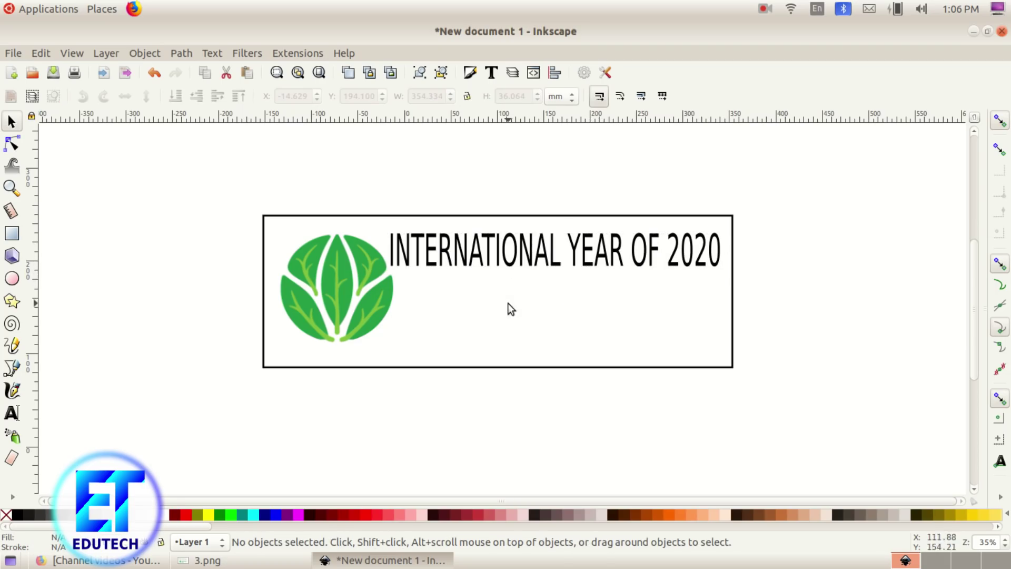
{"action": "left_click", "coordinate": [208, 559]}
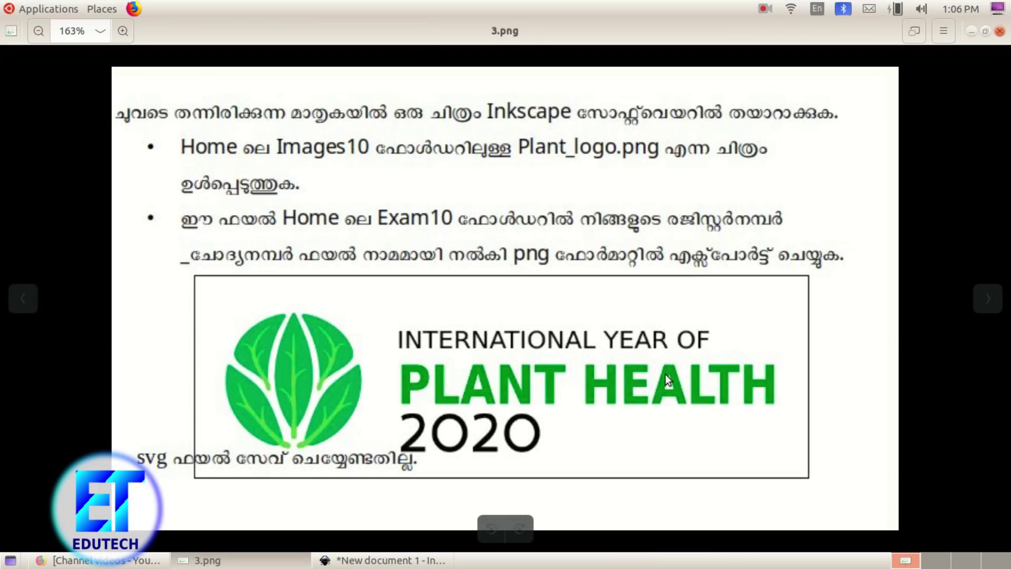
{"action": "left_click", "coordinate": [445, 557]}
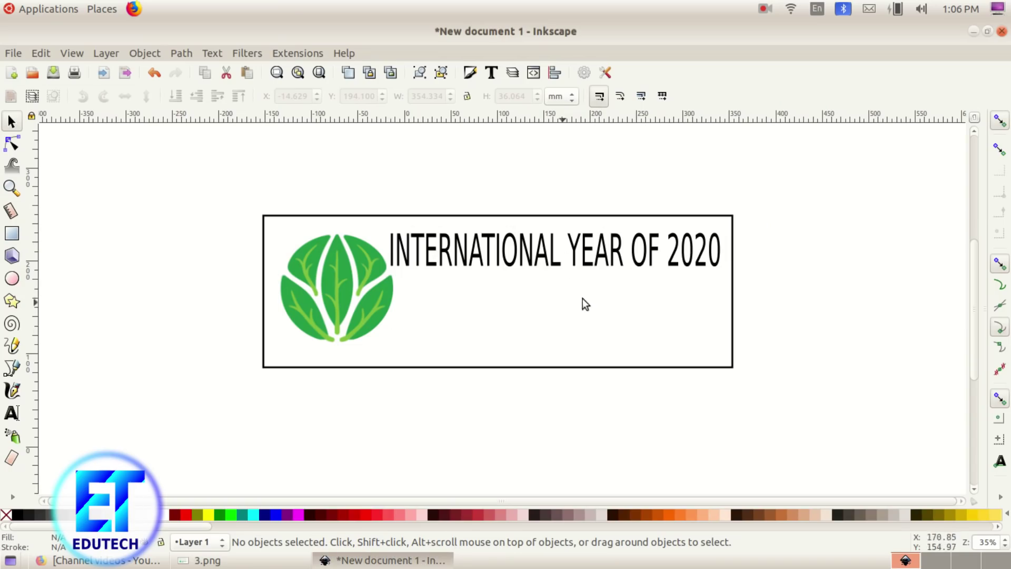
Step: Remove '2020' from the heading so it reads 'INTERNATIONAL YEAR OF'
{"action": "double_click", "coordinate": [674, 247]}
{"action": "left_click_drag", "start_coordinate": [666, 248], "coordinate": [714, 248]}
{"action": "key", "text": "ctrl+z"}
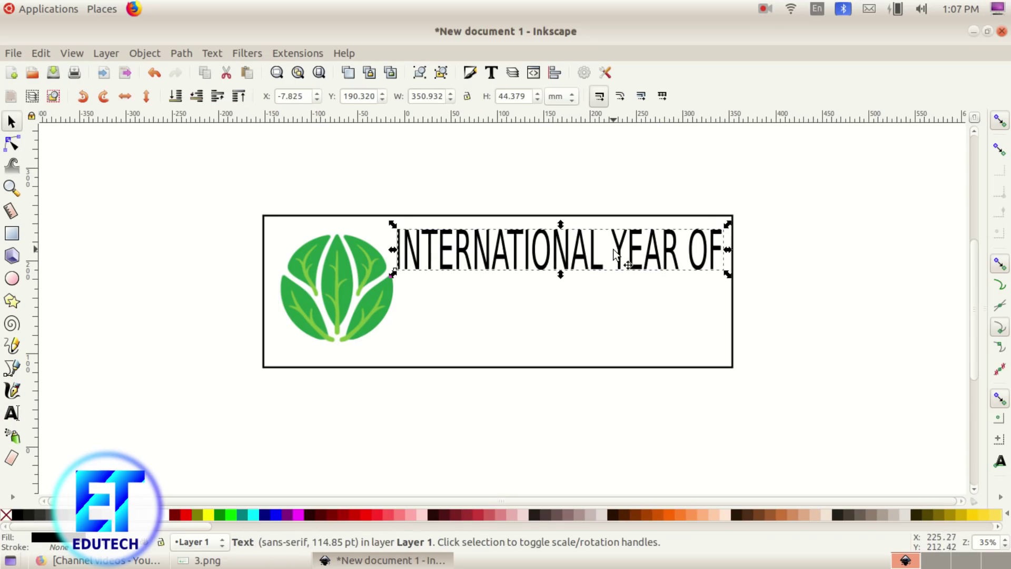
Step: Start a bold 'PLANT HEALTH' text line below the heading
{"action": "left_click", "coordinate": [16, 417]}
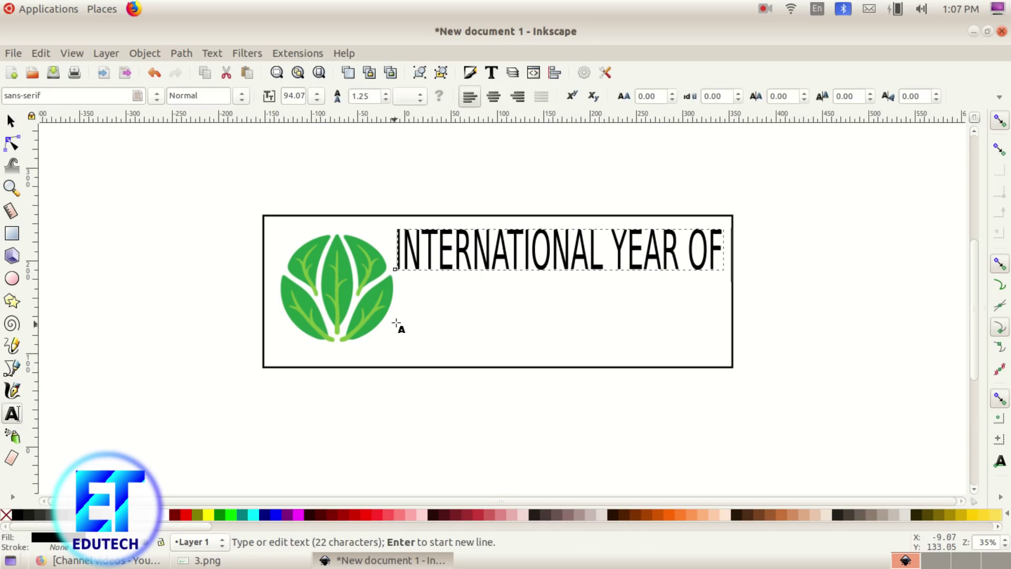
{"action": "left_click", "coordinate": [409, 293]}
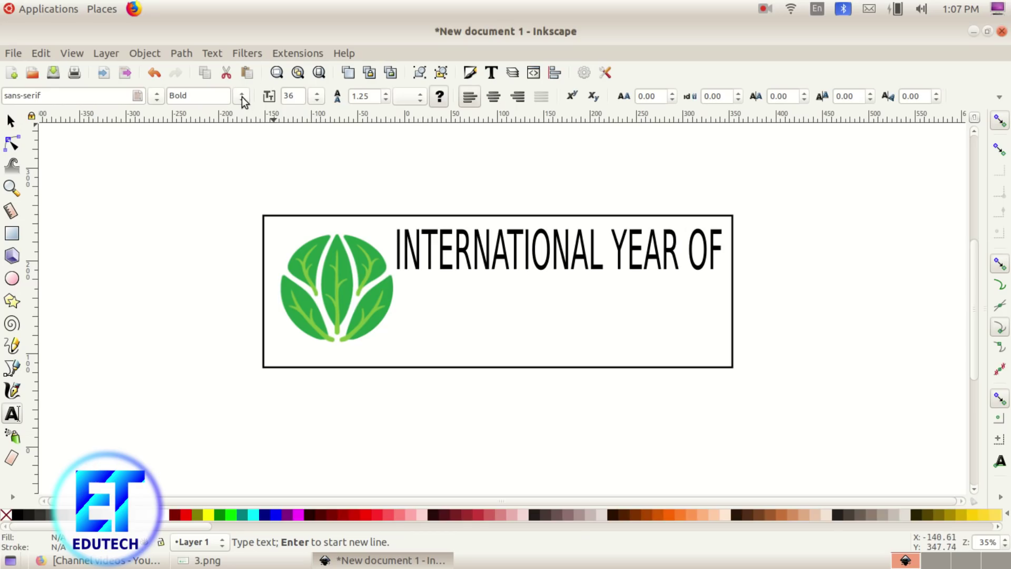
{"action": "left_click", "coordinate": [241, 96]}
{"action": "left_click", "coordinate": [208, 156]}
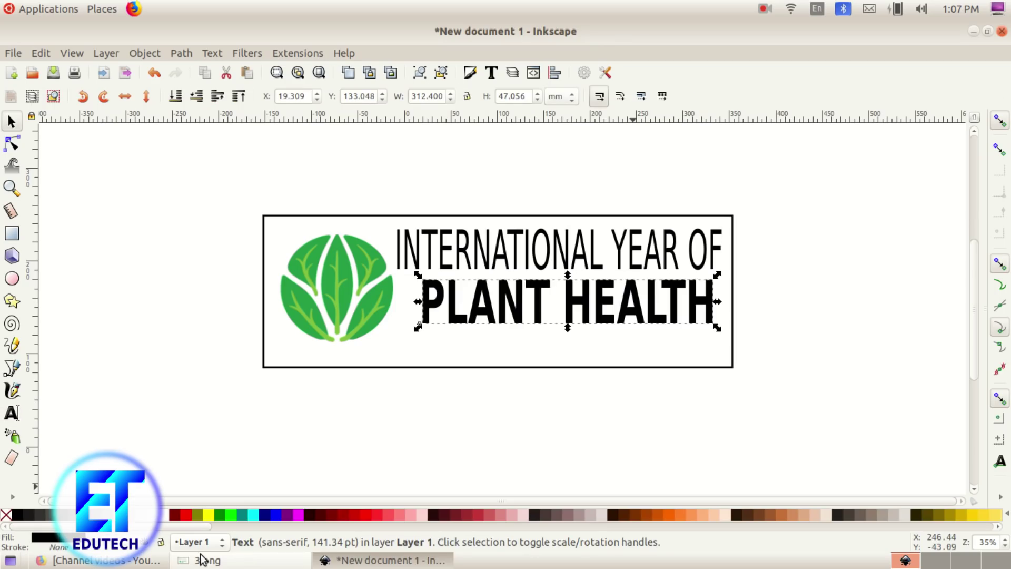
{"action": "left_click", "coordinate": [207, 561]}
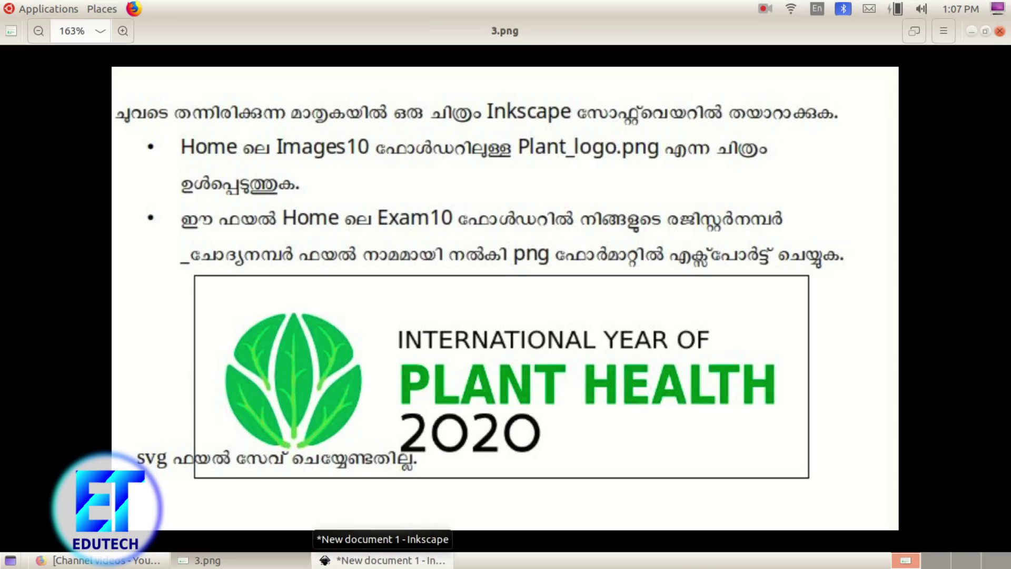
Step: Shrink the INTERNATIONAL YEAR OF line slightly
{"action": "left_click", "coordinate": [390, 560]}
{"action": "left_click", "coordinate": [514, 246]}
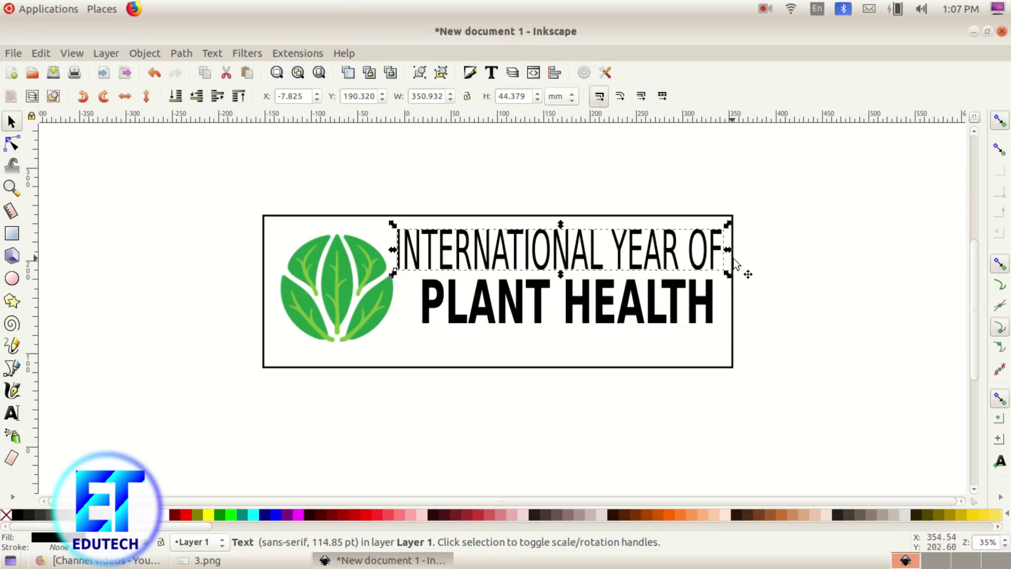
{"action": "left_click_drag", "start_coordinate": [726, 273], "coordinate": [701, 255]}
Step: Move PLANT HEALTH up under the heading, widen it to about 337 × 52 mm and colour it green
{"action": "left_click_drag", "start_coordinate": [581, 300], "coordinate": [570, 288]}
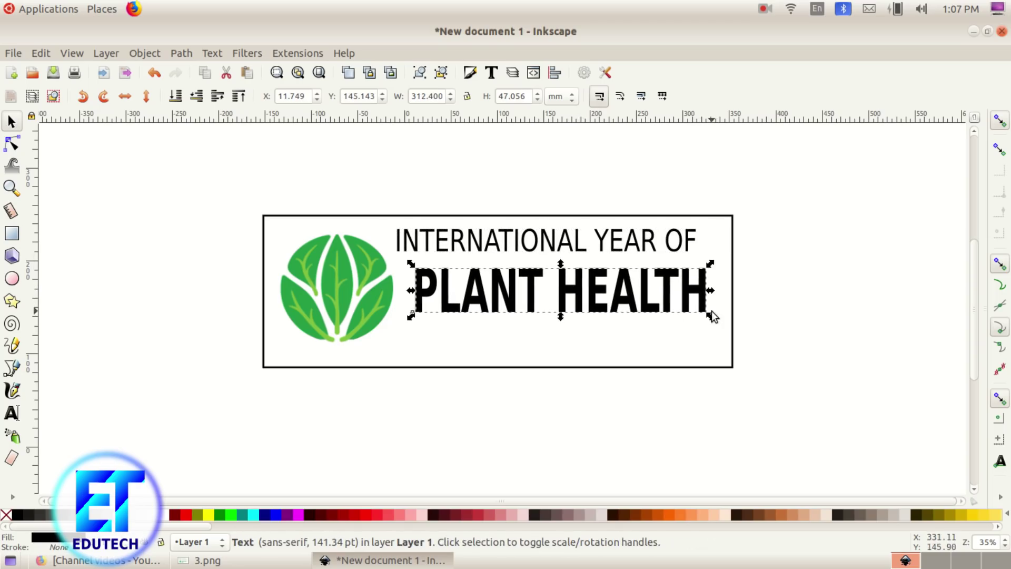
{"action": "left_click_drag", "start_coordinate": [711, 315], "coordinate": [731, 320]}
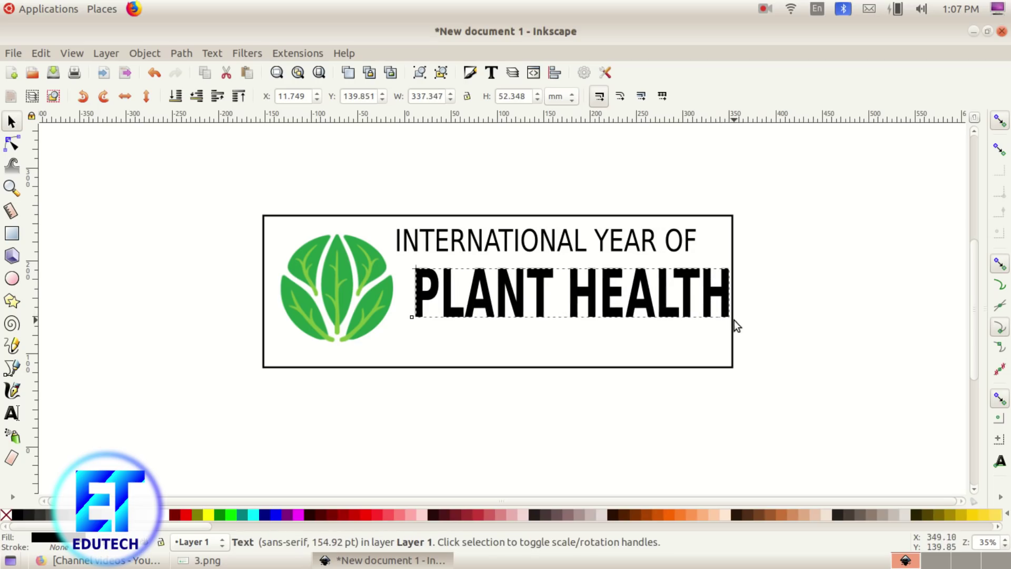
{"action": "left_click_drag", "start_coordinate": [512, 311], "coordinate": [504, 308]}
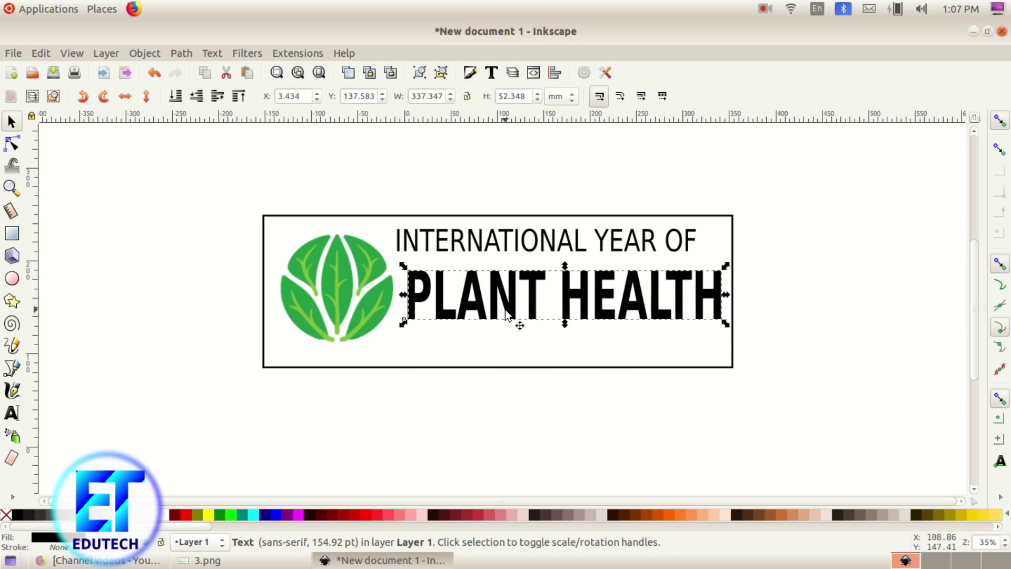
{"action": "left_click", "coordinate": [220, 515]}
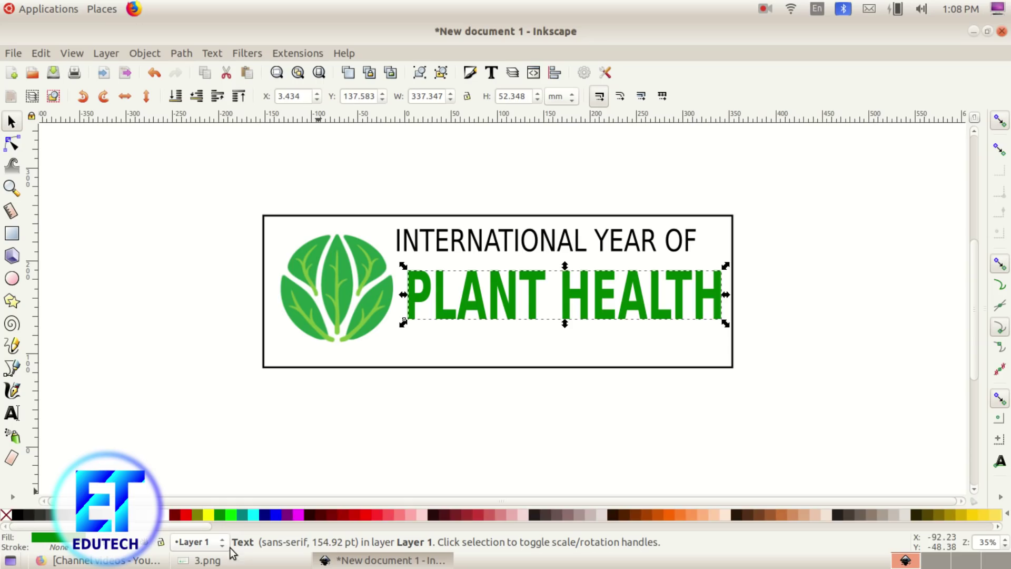
{"action": "left_click", "coordinate": [211, 559]}
{"action": "left_click", "coordinate": [219, 559]}
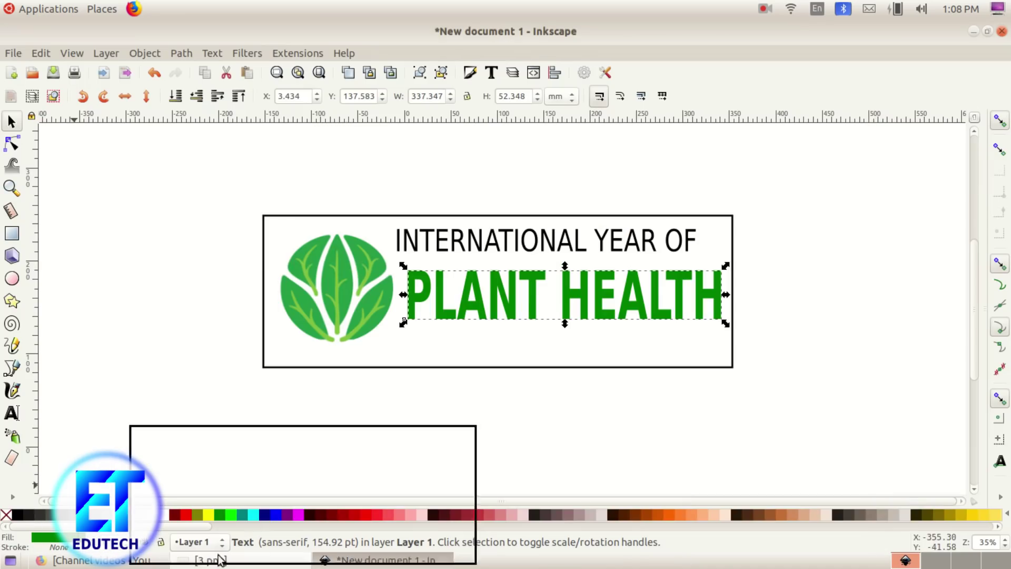
{"action": "left_click", "coordinate": [379, 560]}
{"action": "left_click", "coordinate": [244, 562]}
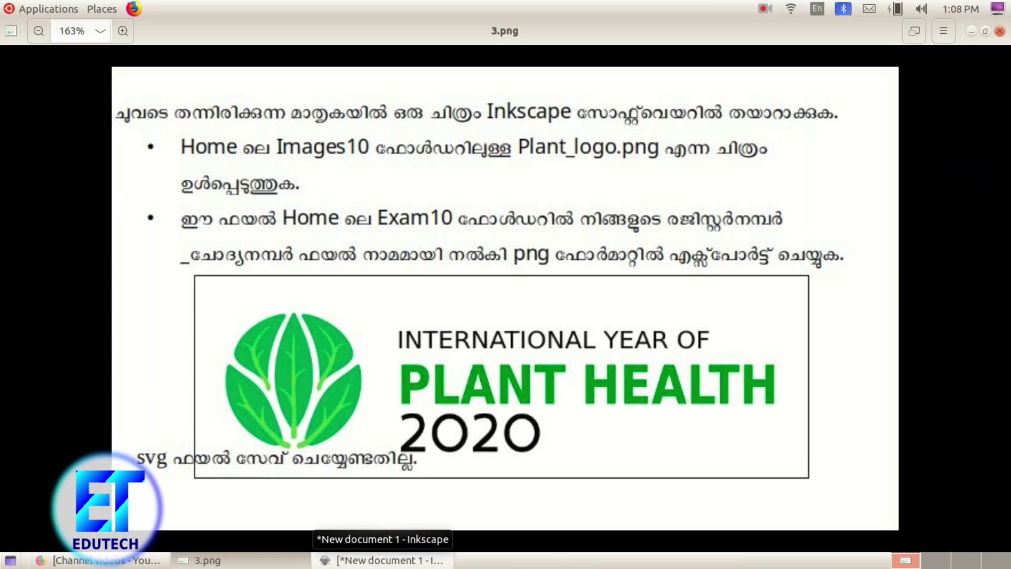
{"action": "left_click", "coordinate": [379, 560]}
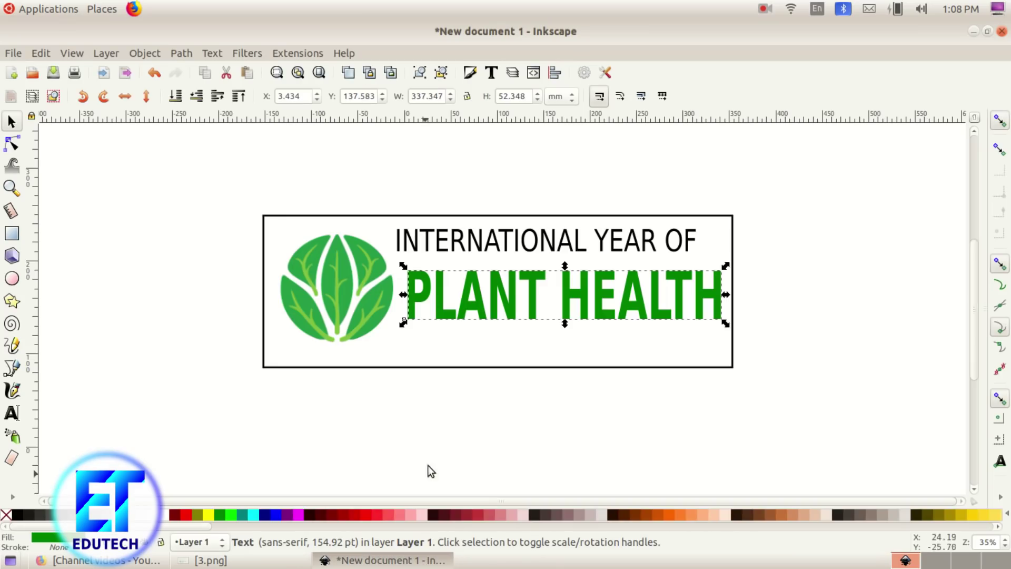
{"action": "left_click", "coordinate": [432, 346]}
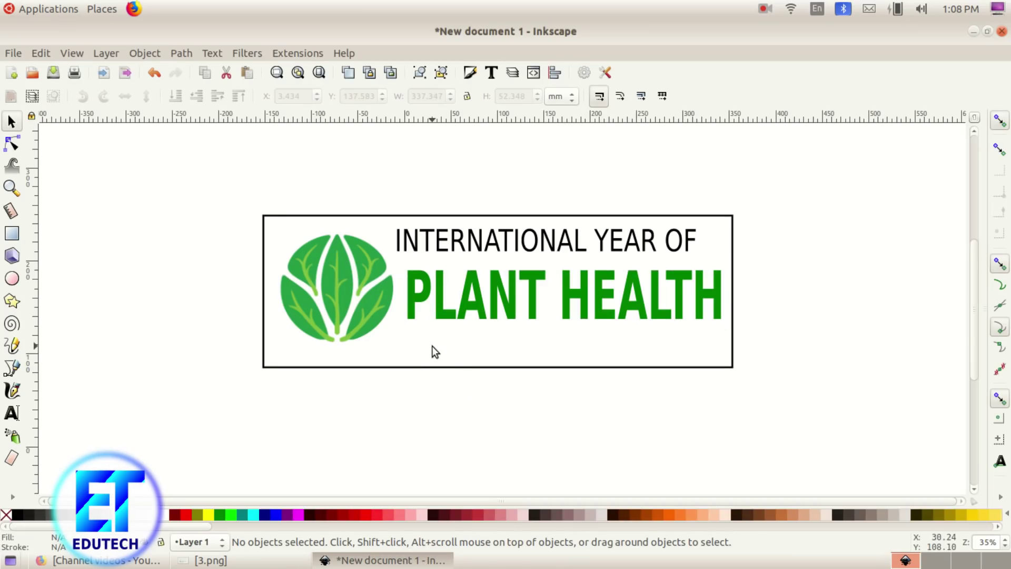
Step: Add a bold '2020' text line below PLANT HEALTH
{"action": "left_click", "coordinate": [13, 413]}
{"action": "left_click", "coordinate": [400, 352]}
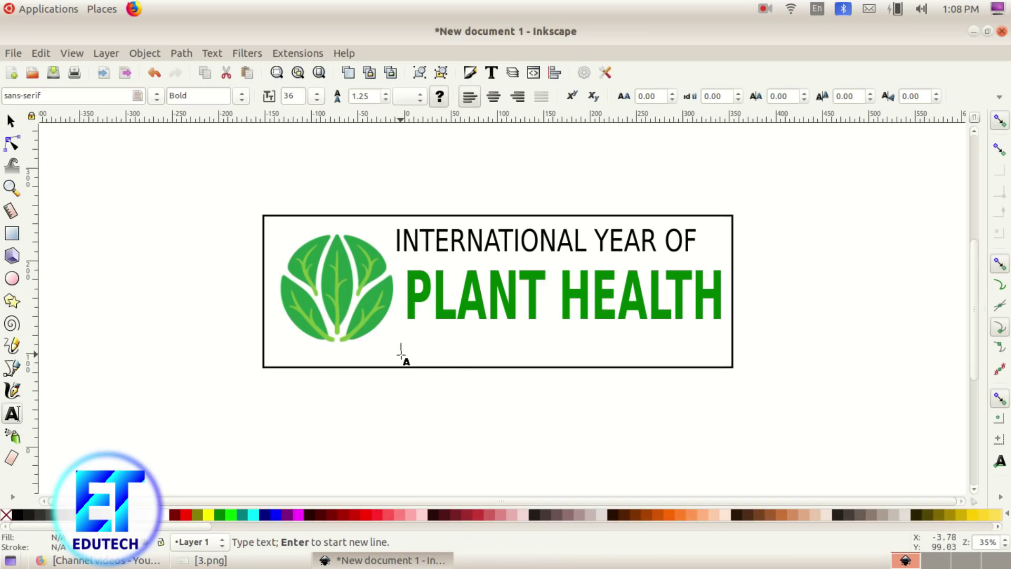
{"action": "type", "text": "2020"}
{"action": "key", "text": "F1"}
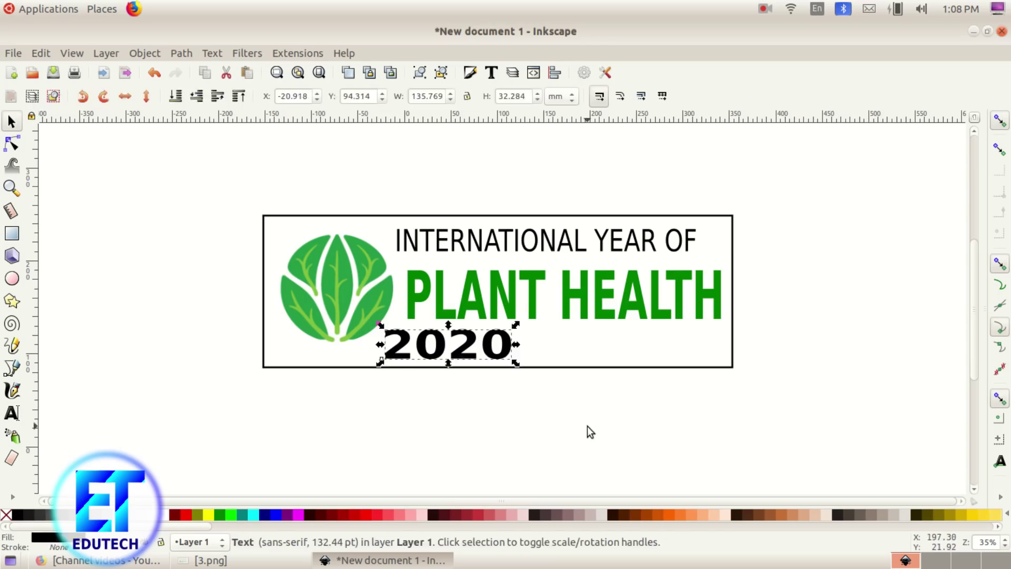
{"action": "left_click", "coordinate": [752, 444]}
{"action": "left_click", "coordinate": [206, 559]}
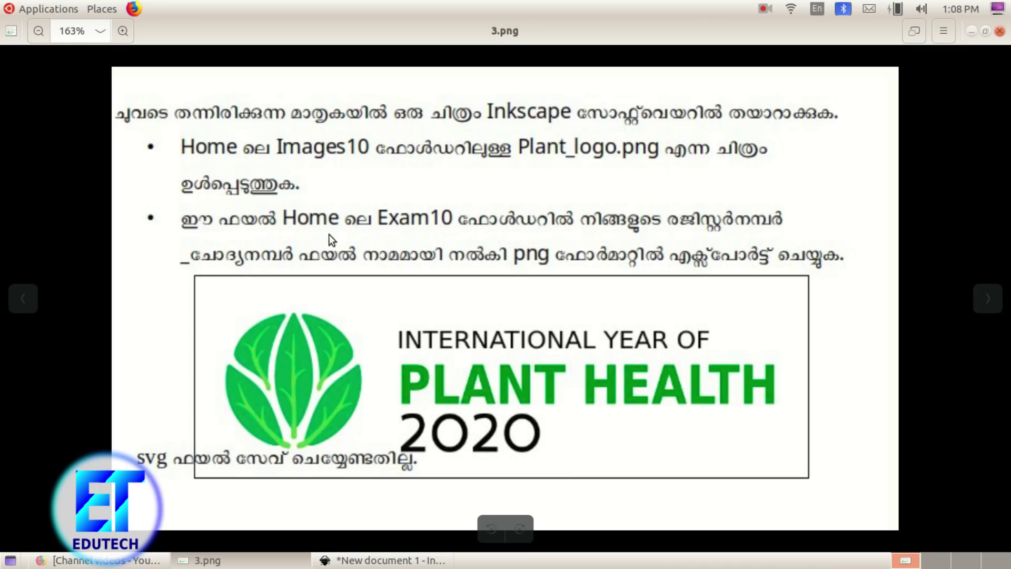
{"action": "left_click", "coordinate": [379, 560]}
Step: Group the leaf, box and all three text lines into one object
{"action": "left_click_drag", "start_coordinate": [206, 142], "coordinate": [771, 422]}
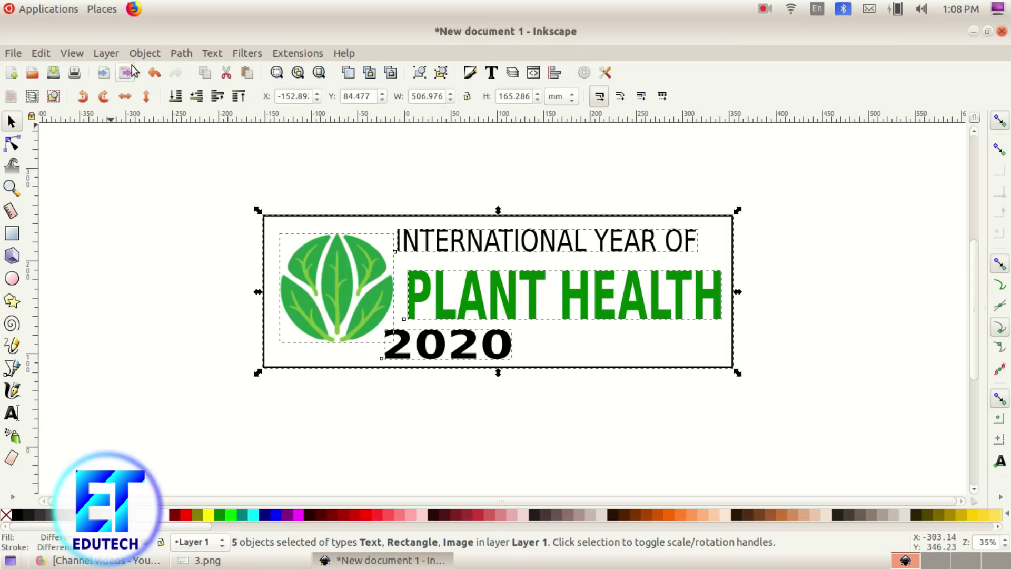
{"action": "left_click", "coordinate": [145, 54]}
{"action": "left_click", "coordinate": [176, 163]}
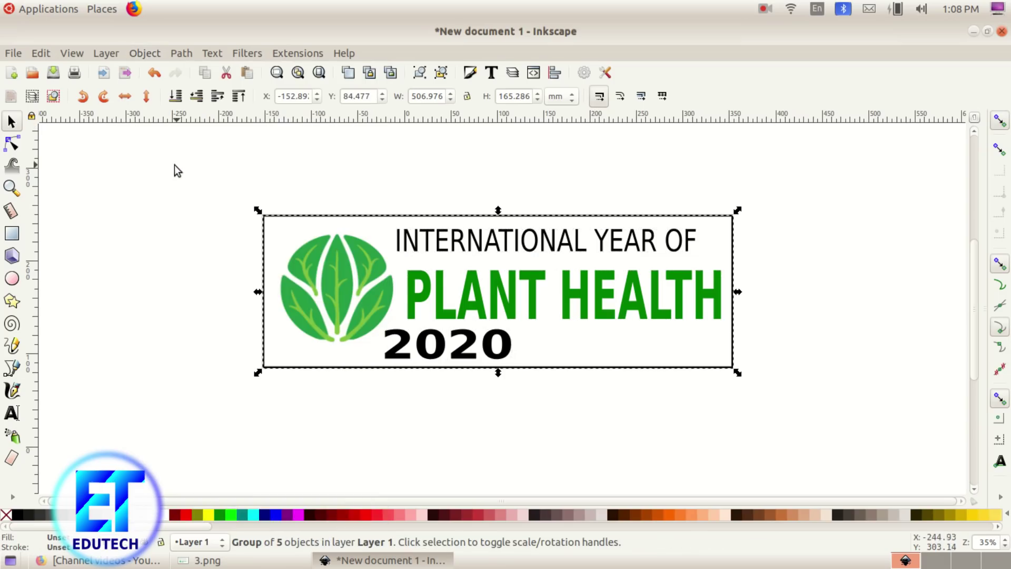
{"action": "left_click", "coordinate": [12, 54]}
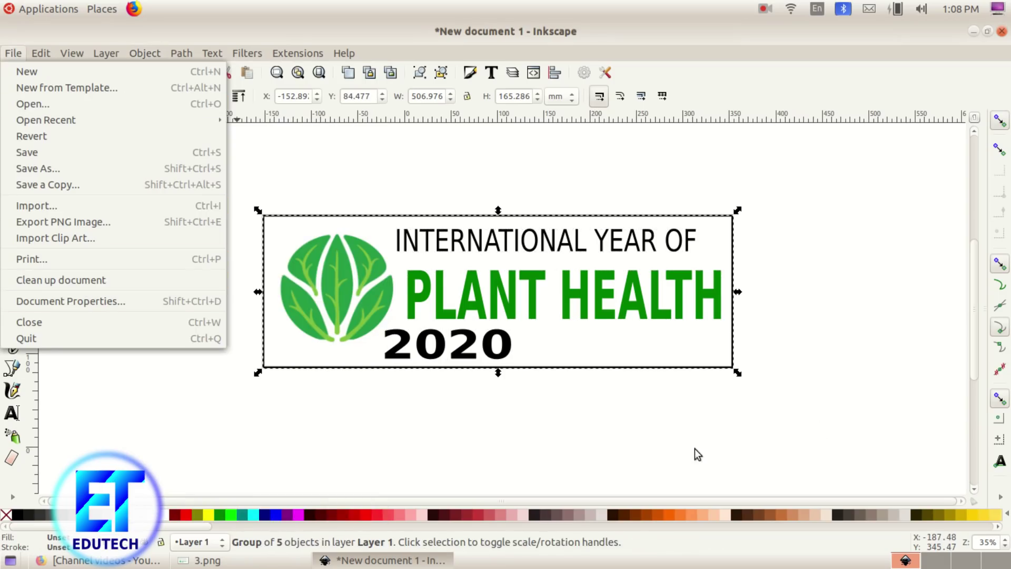
Step: Export the grouped logo as a PNG in the Exam10 folder, named with the register number and '_1'
{"action": "left_click", "coordinate": [165, 221]}
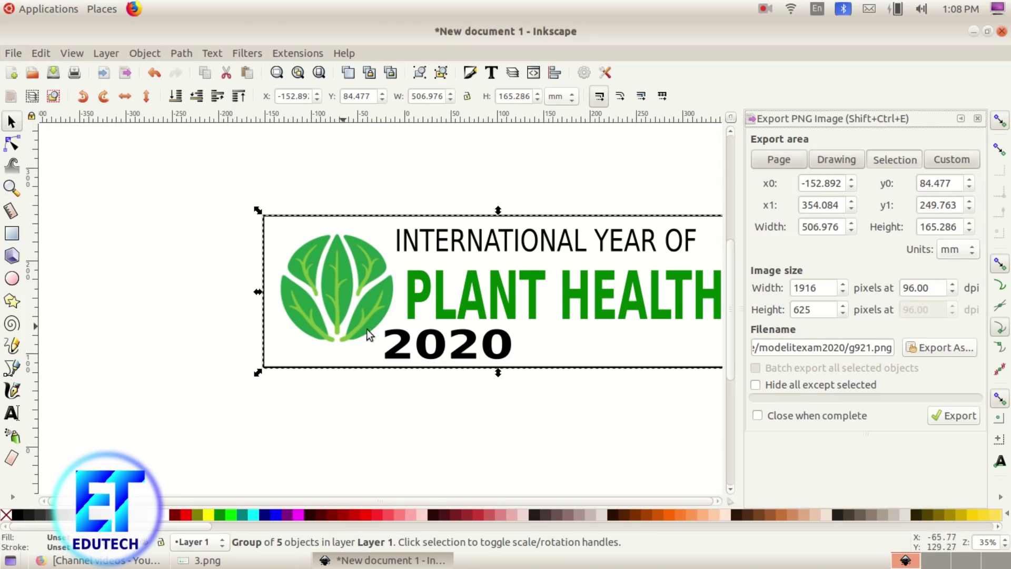
{"action": "left_click", "coordinate": [941, 346]}
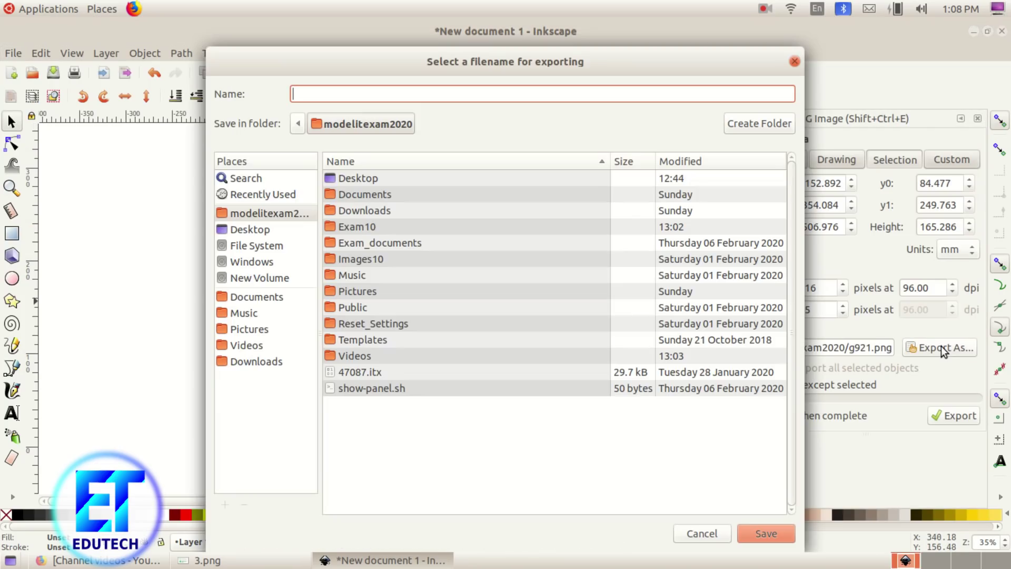
{"action": "double_click", "coordinate": [383, 231]}
{"action": "left_click", "coordinate": [317, 97]}
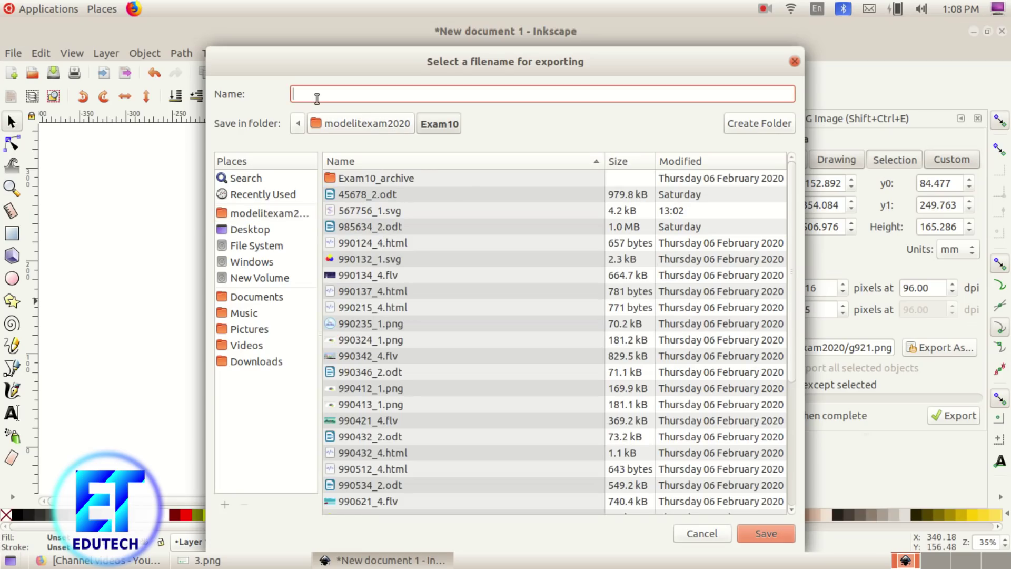
{"action": "type", "text": "57784_1"}
{"action": "left_click", "coordinate": [758, 529]}
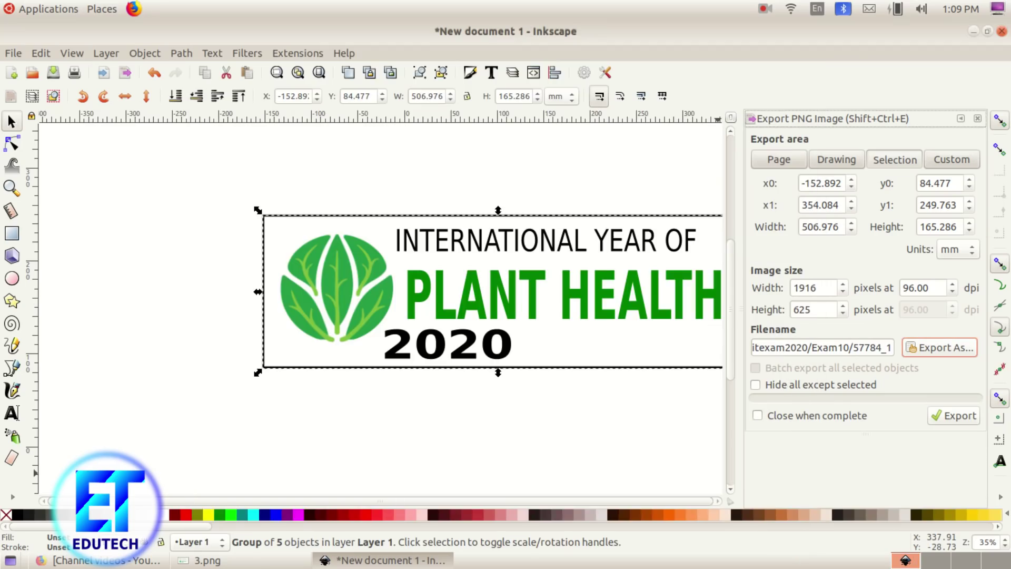
{"action": "left_click", "coordinate": [949, 416]}
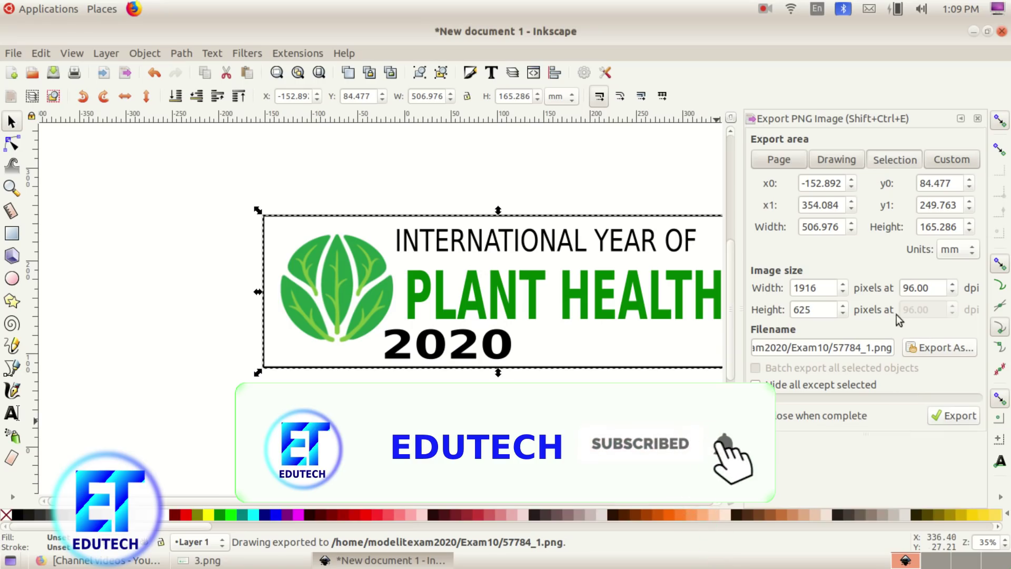
{"action": "left_click", "coordinate": [977, 118]}
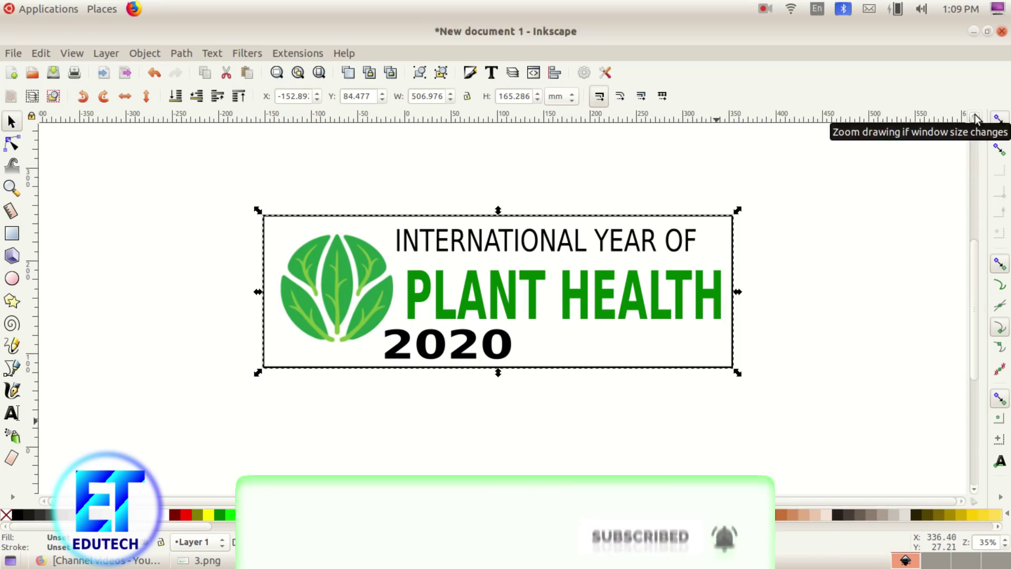